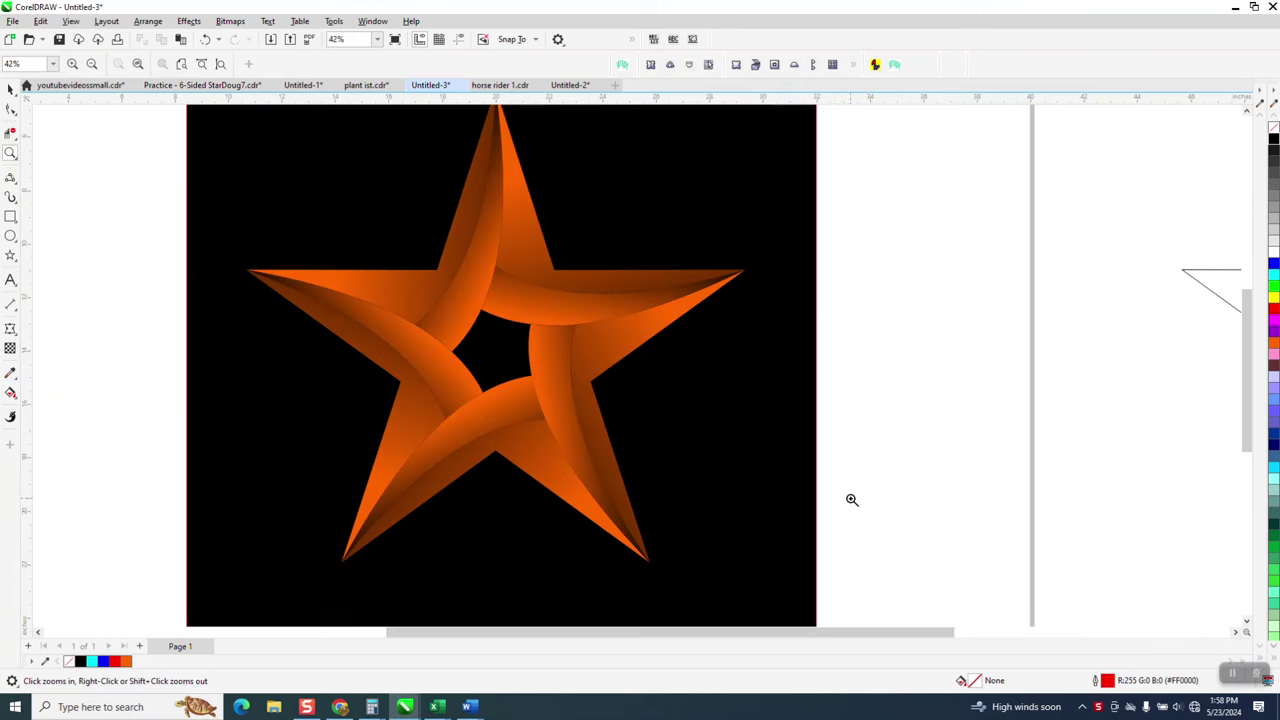
# - Marquee-select the woven star artwork and nudge it 10.0" left, off the page
pyautogui.rightClick(452, 306)
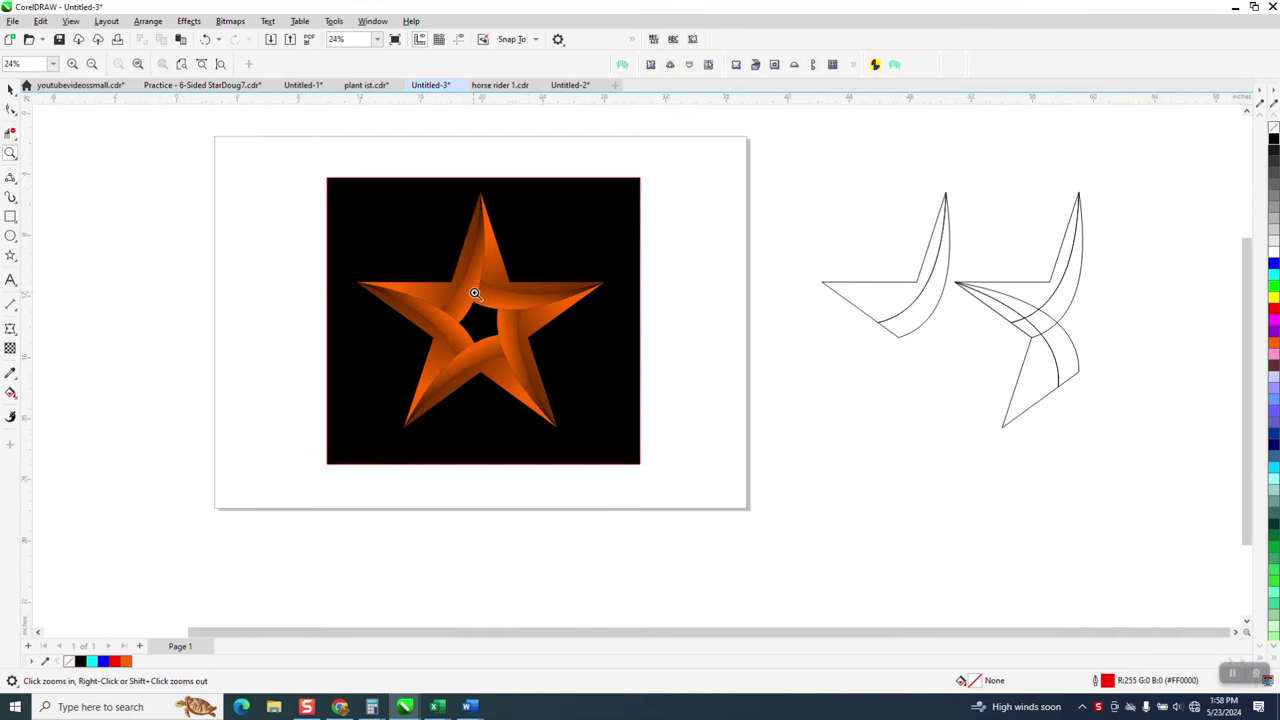
pyautogui.rightClick(472, 292)
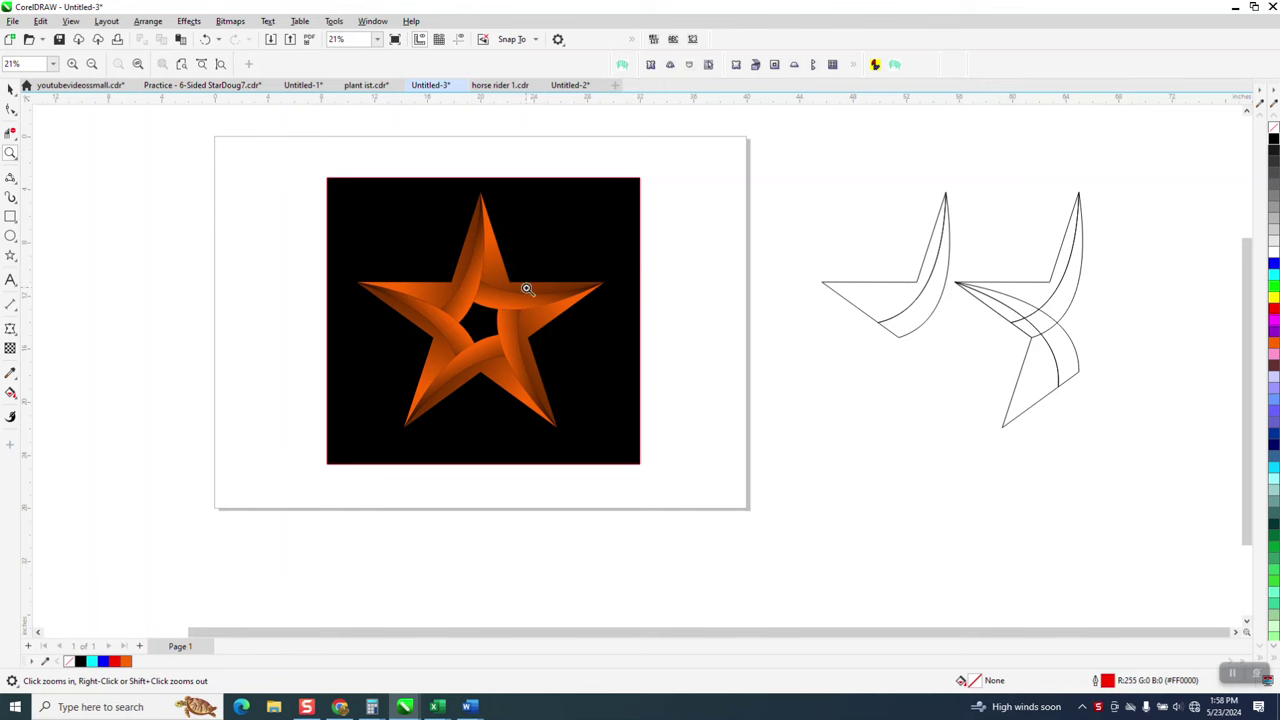
pyautogui.moveTo(358, 206); pyautogui.dragTo(730, 465)
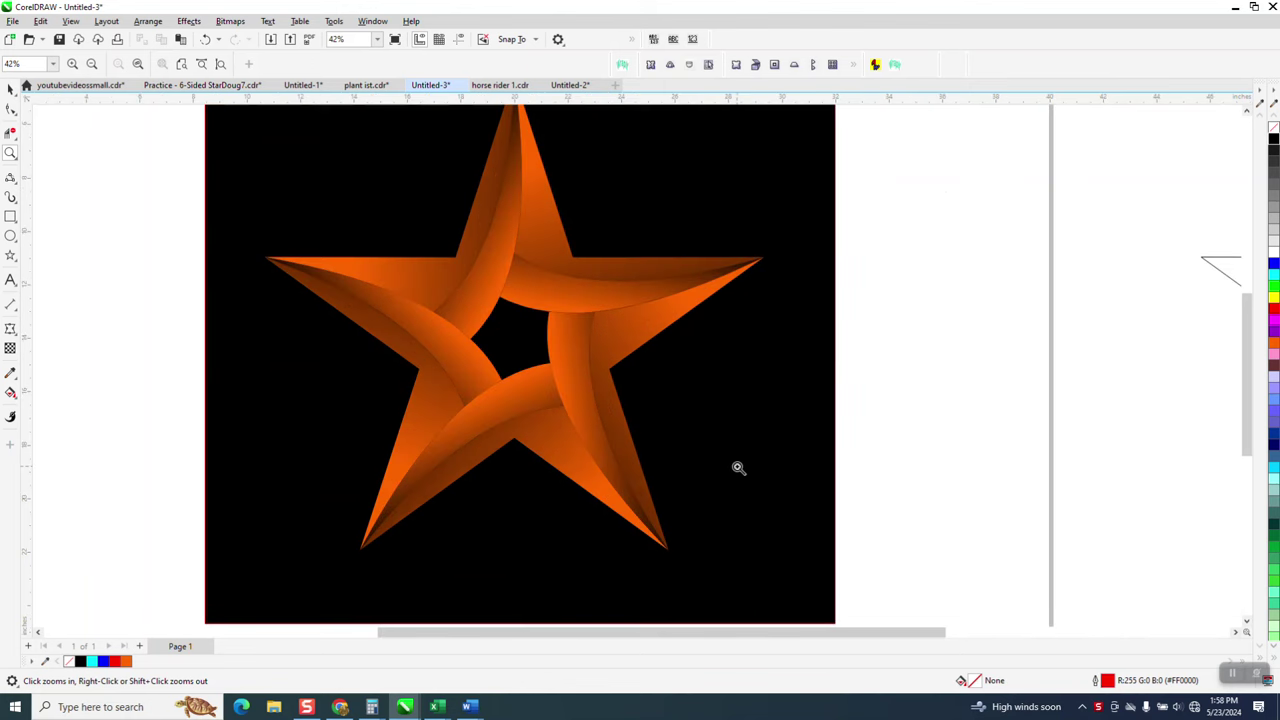
pyautogui.rightClick(738, 467)
pyautogui.rightClick(722, 364)
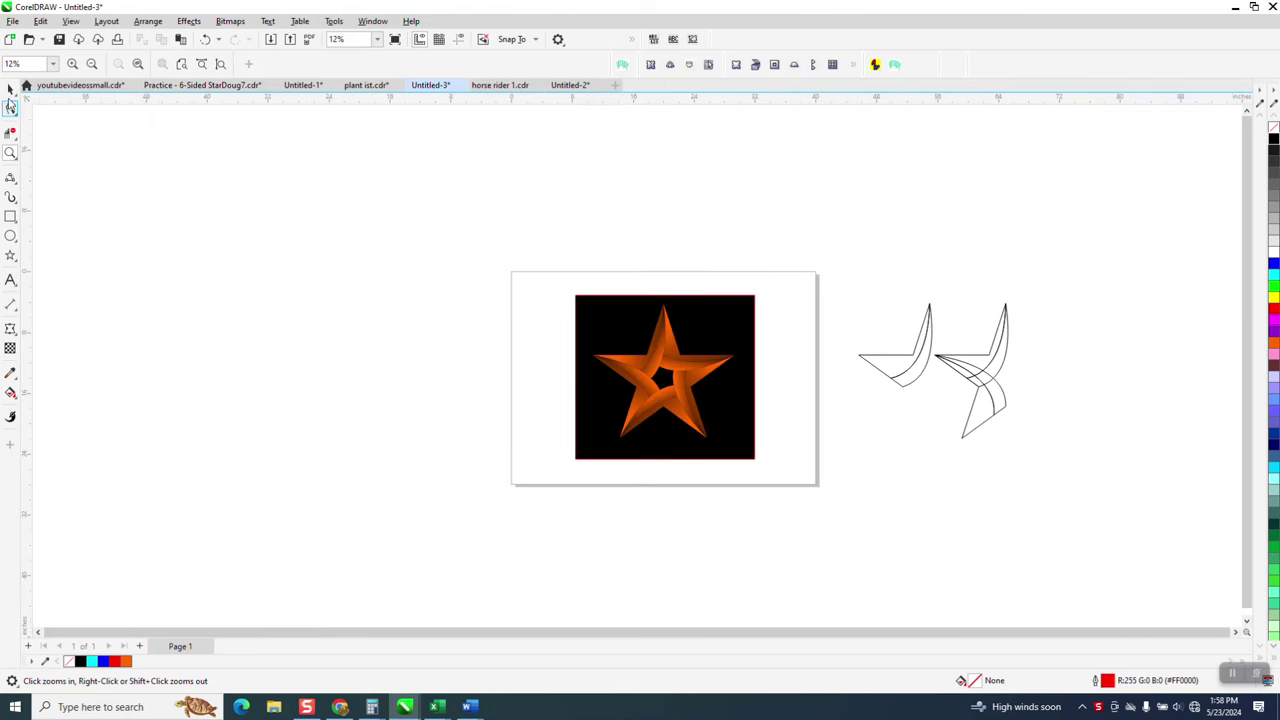
pyautogui.click(10, 88)
pyautogui.moveTo(516, 261); pyautogui.dragTo(810, 479)
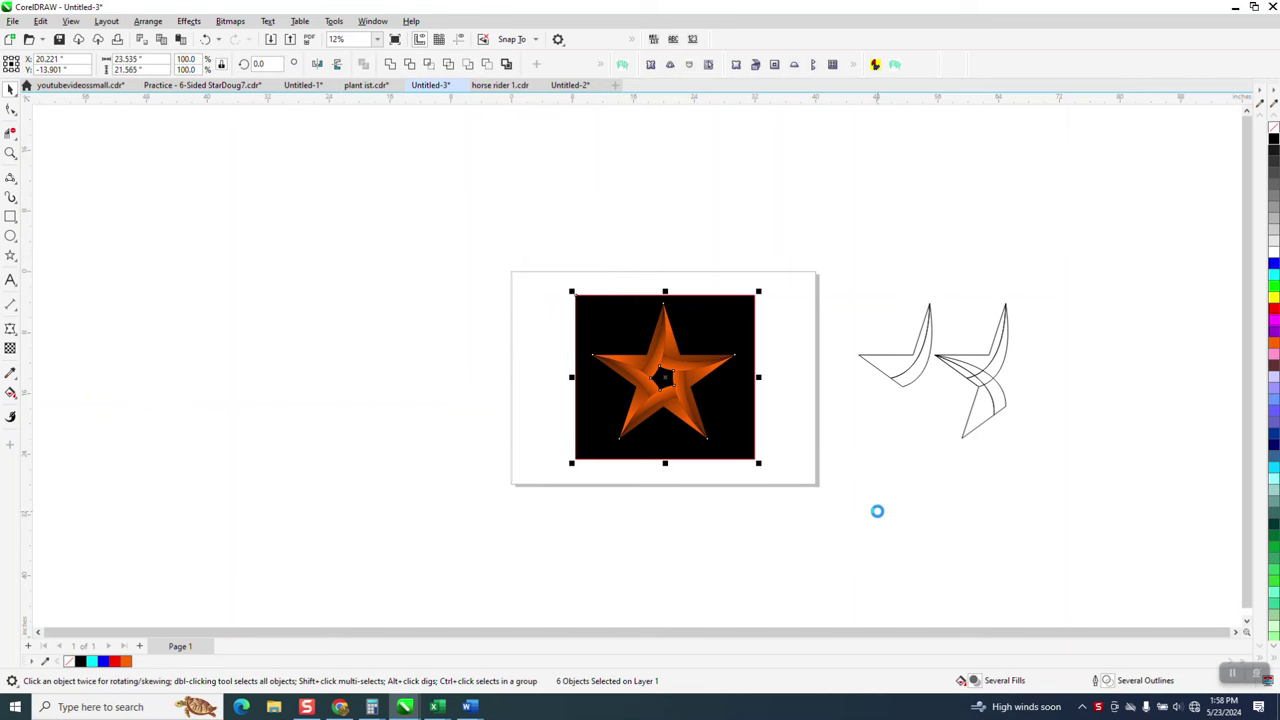
pyautogui.press('Left')
pyautogui.press('Left')
pyautogui.press('Left')
pyautogui.press('Left')
pyautogui.press('Left')
pyautogui.press('Left')
pyautogui.press('Left')
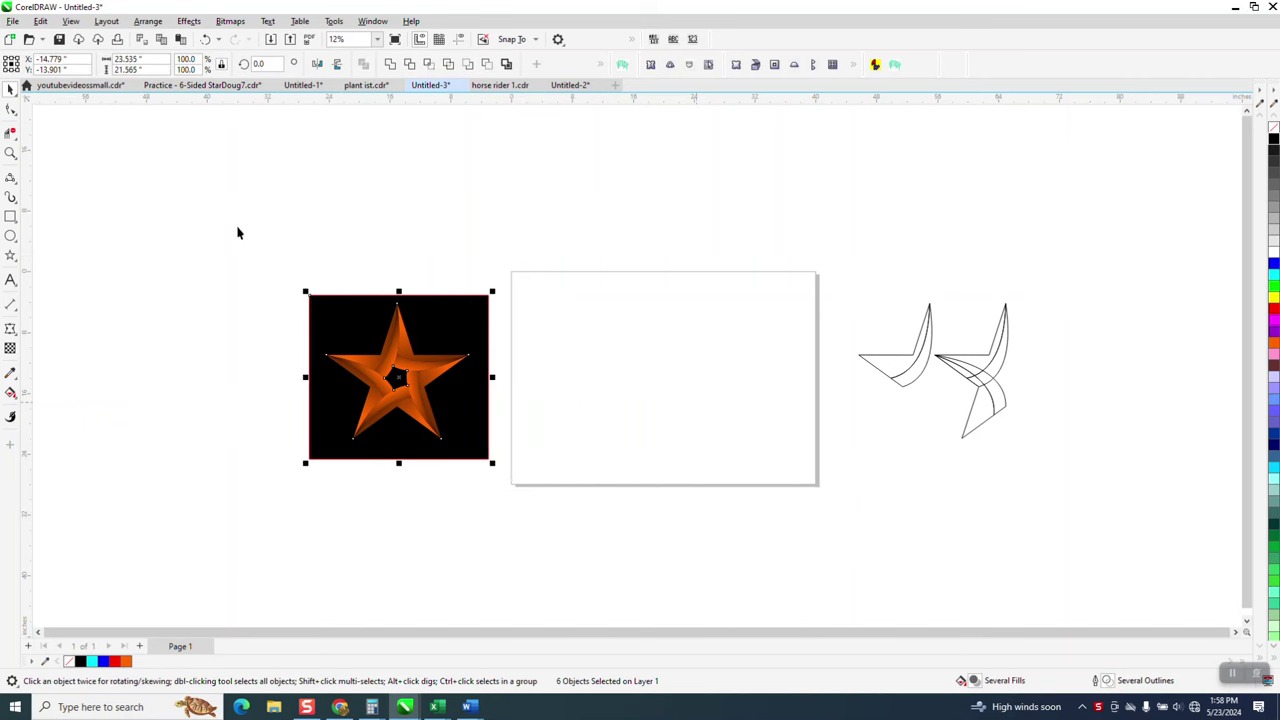
pyautogui.click(452, 154)
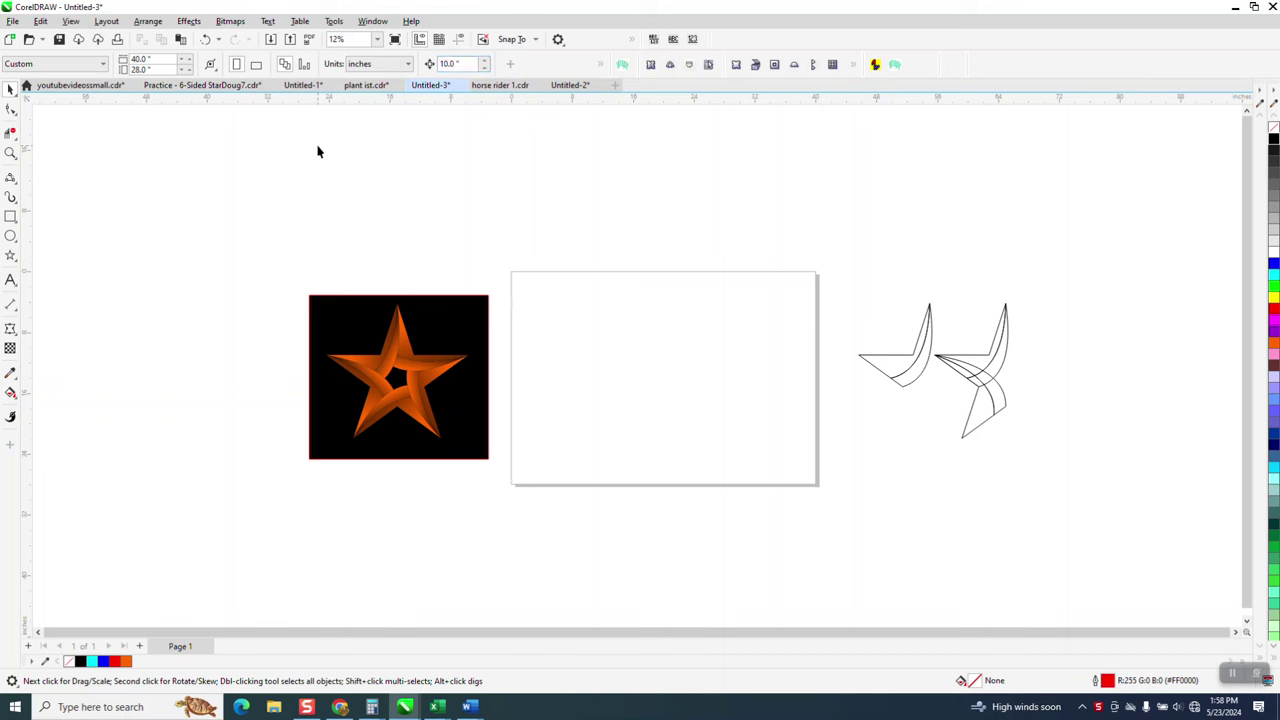
# - Draw a page-filling star, reduce it from 6 to 5 points, and add a horizontal guideline
pyautogui.click(20, 263)
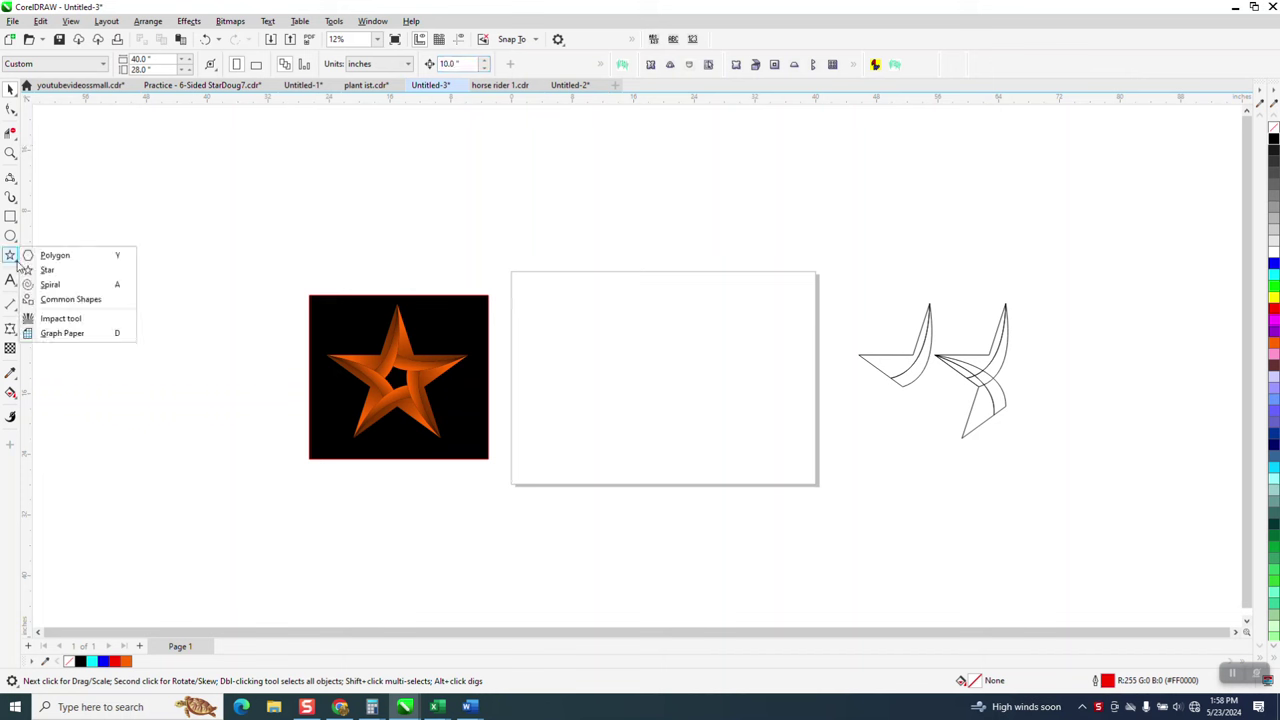
pyautogui.click(44, 270)
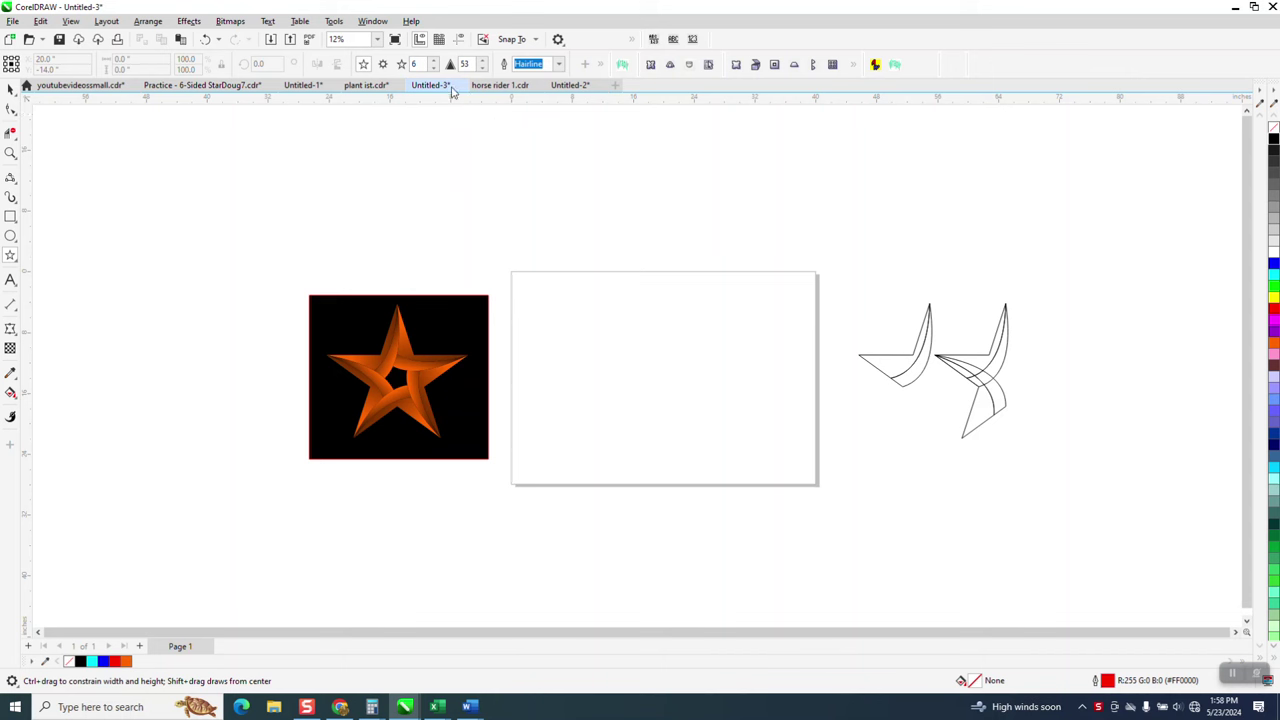
pyautogui.moveTo(738, 288)
pyautogui.mouseDown()
pyautogui.moveTo(629, 489)
pyautogui.moveTo(608, 477)
pyautogui.mouseUp()
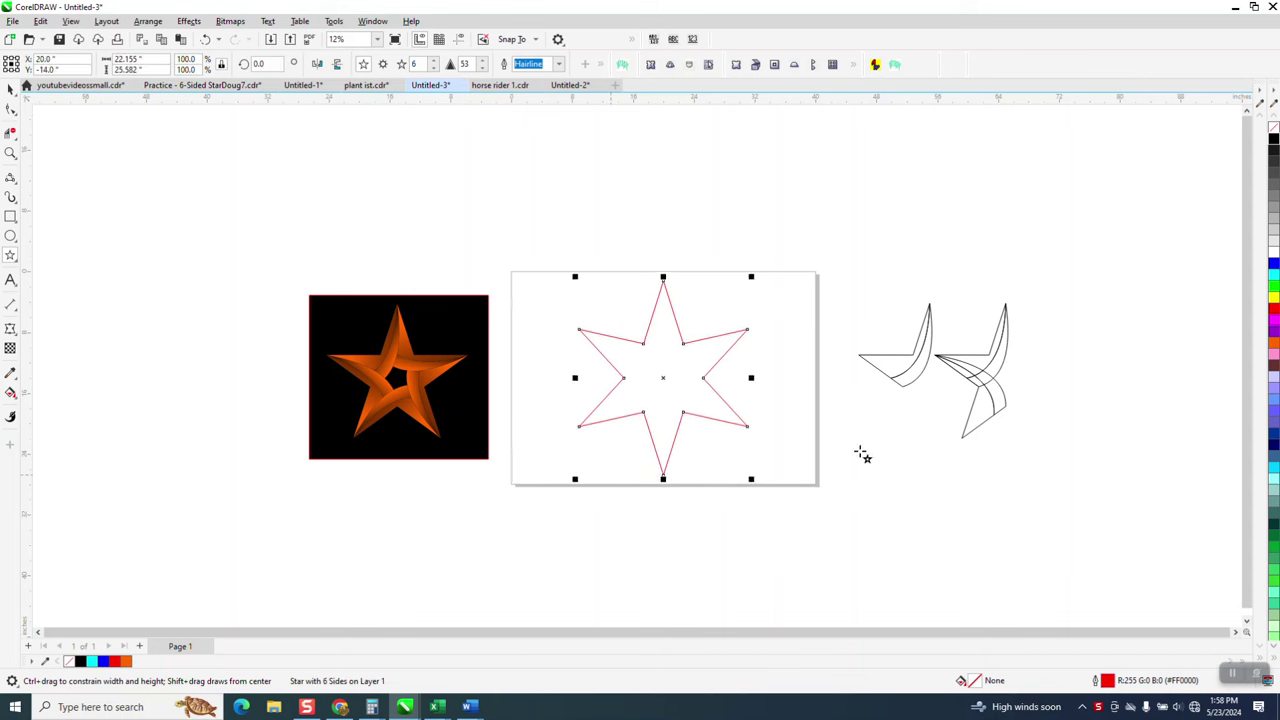
pyautogui.click(11, 89)
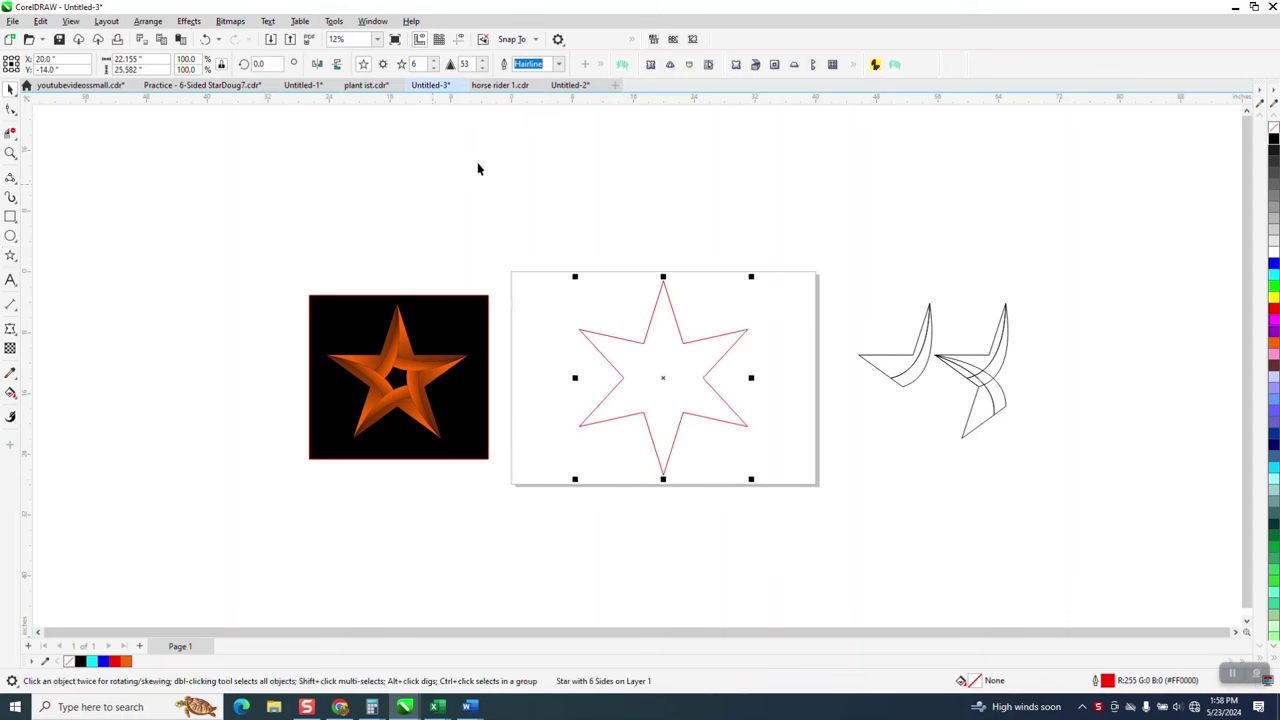
pyautogui.click(434, 68)
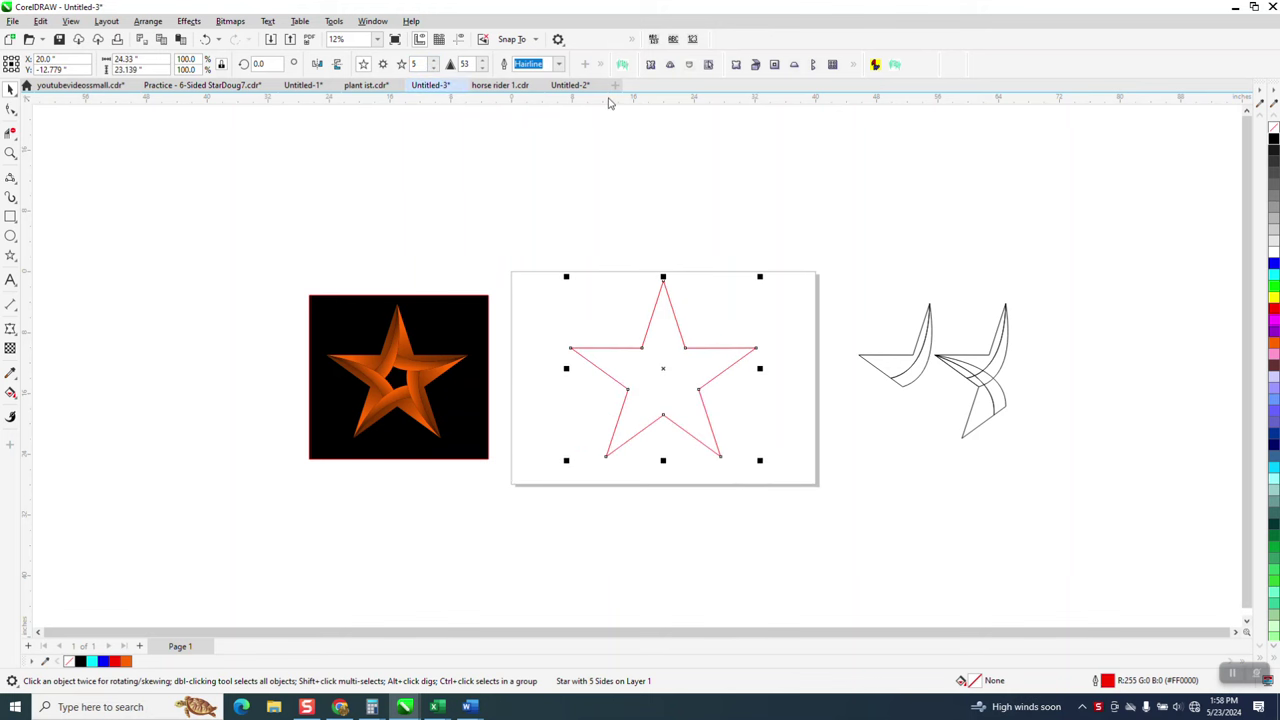
pyautogui.moveTo(609, 100); pyautogui.dragTo(614, 170)
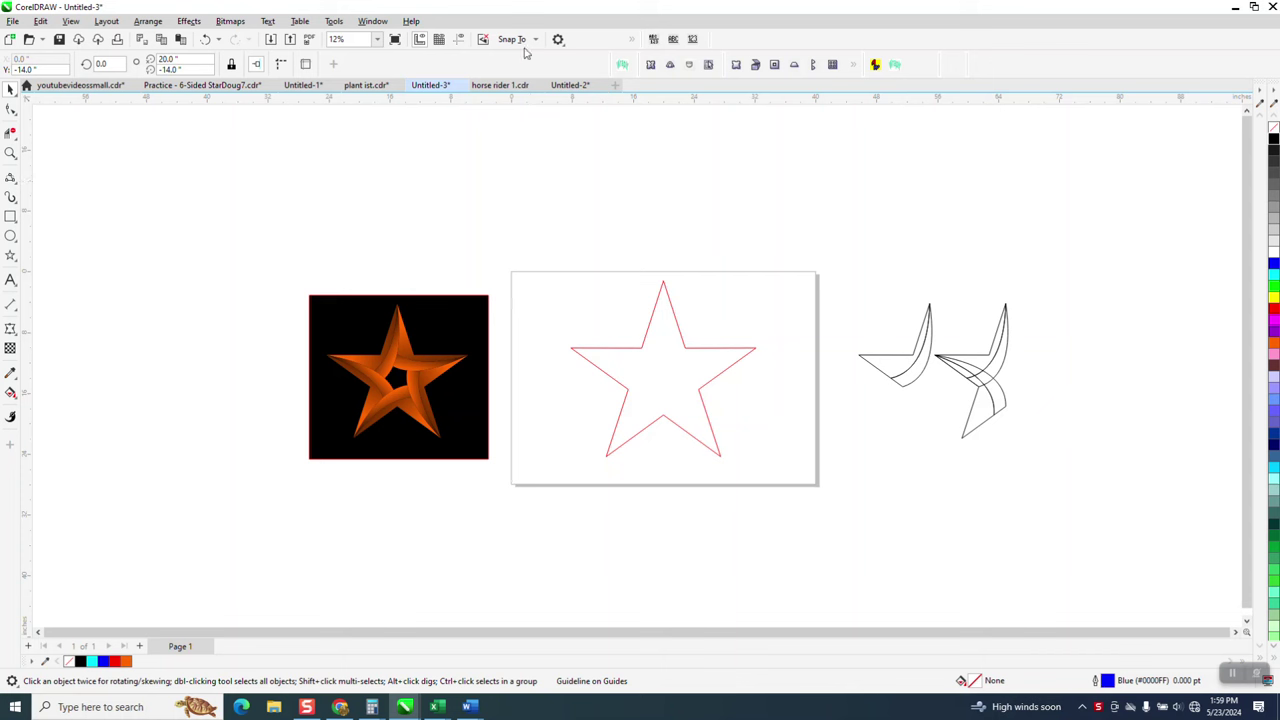
# - Show guidelines, add a vertical guideline through the star's top point, zoom in, then hide guidelines
pyautogui.click(458, 39)
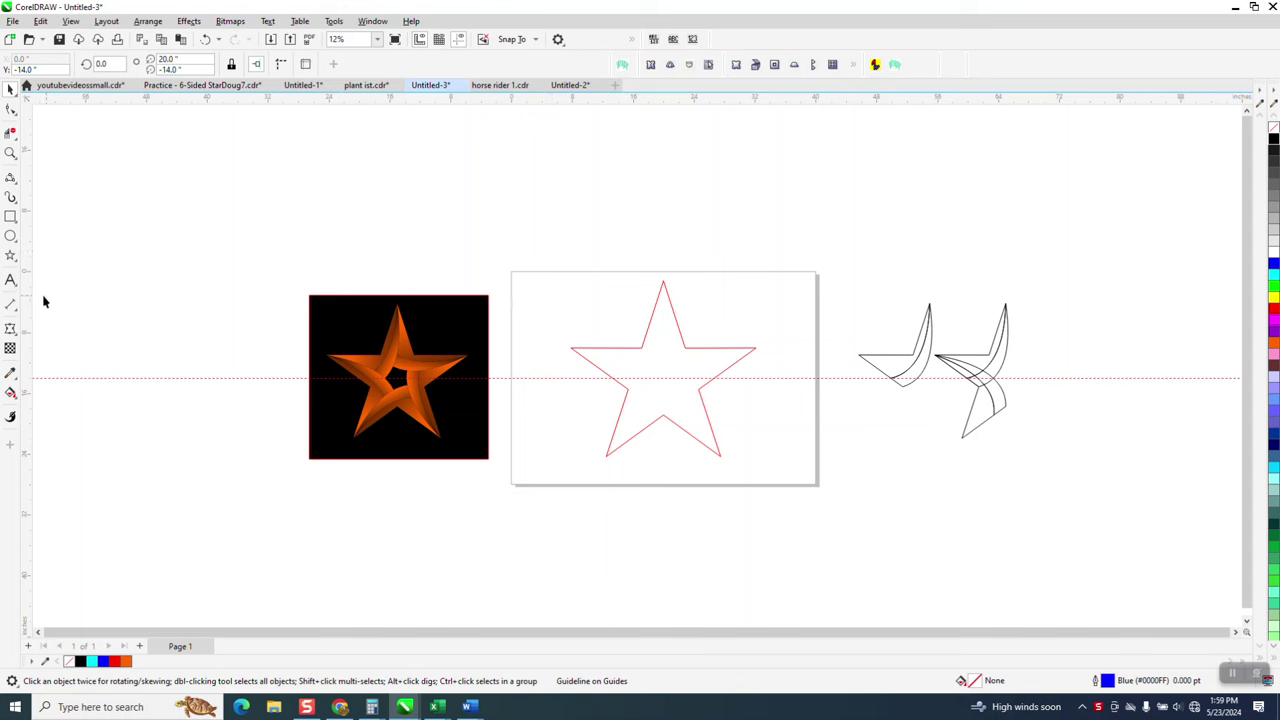
pyautogui.moveTo(28, 301); pyautogui.dragTo(302, 363)
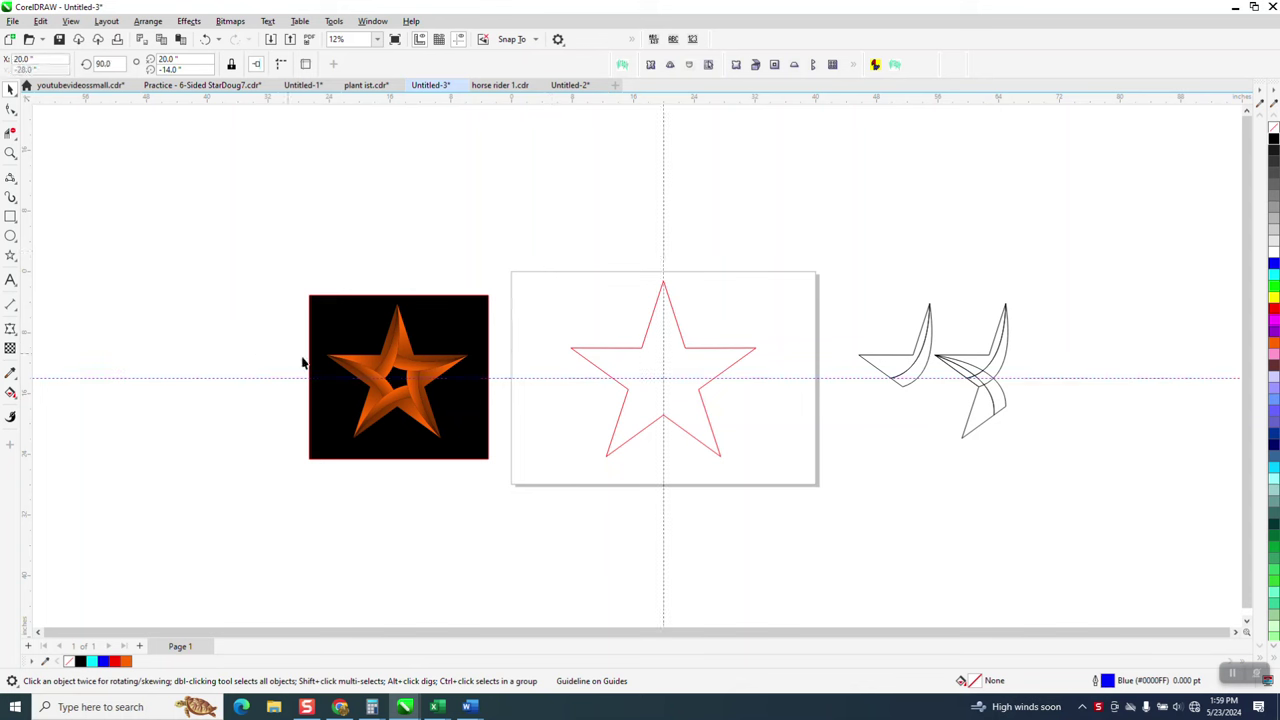
pyautogui.click(695, 353)
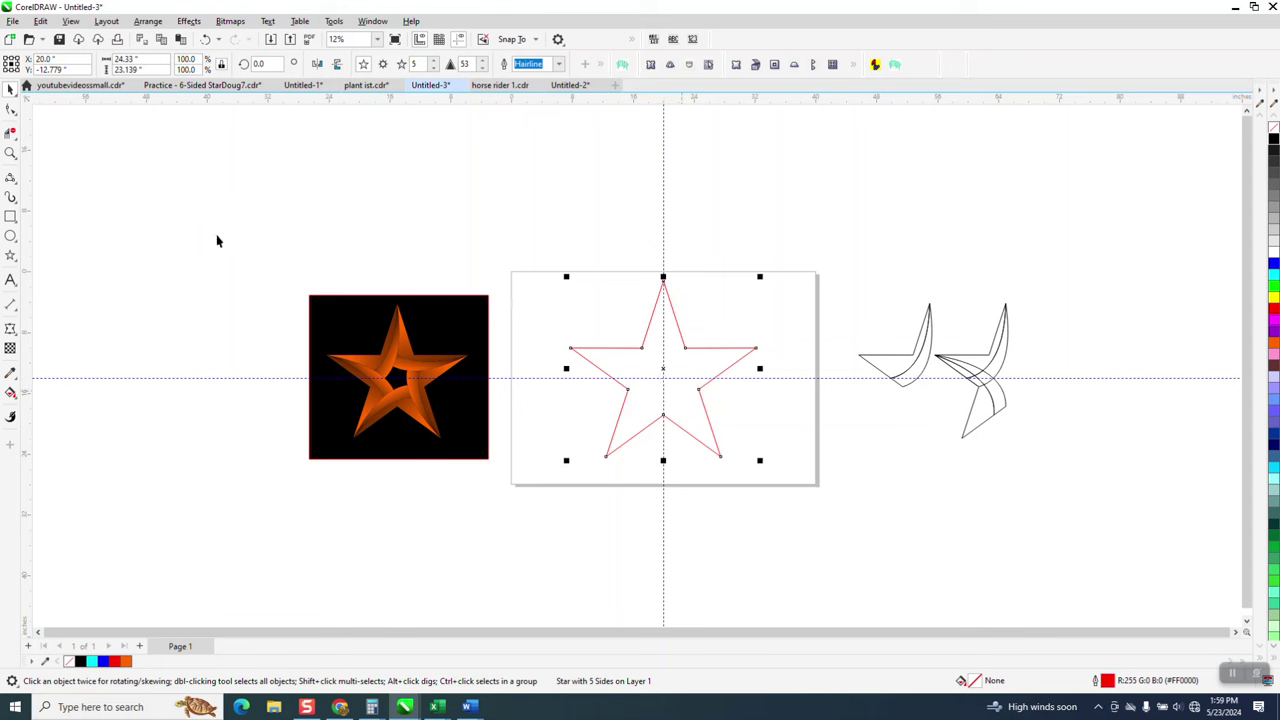
pyautogui.click(10, 155)
pyautogui.click(677, 380)
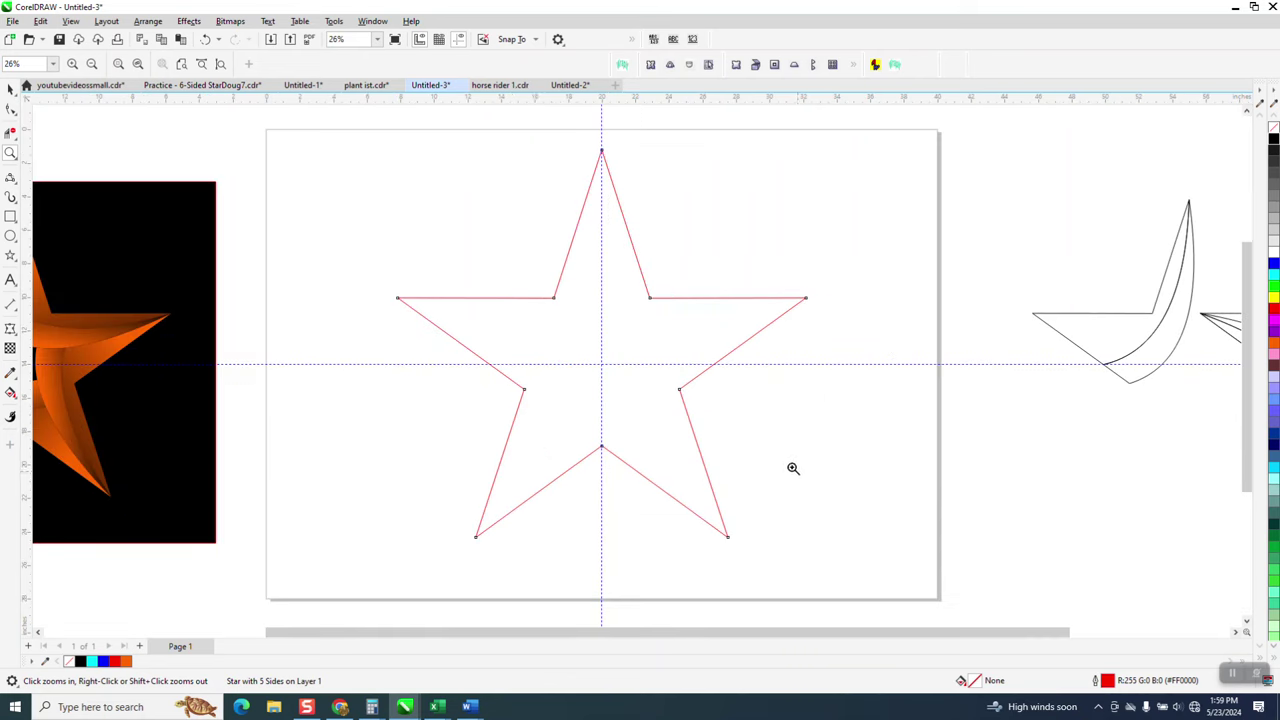
pyautogui.click(460, 41)
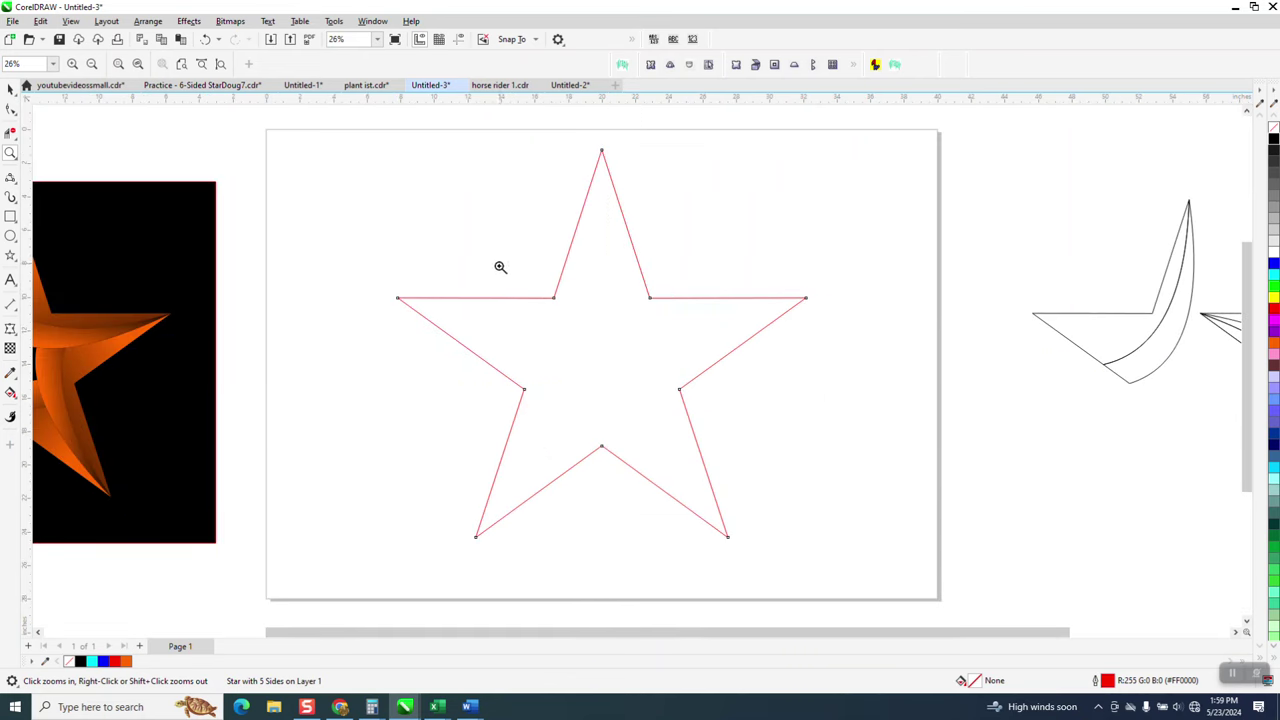
pyautogui.click(12, 182)
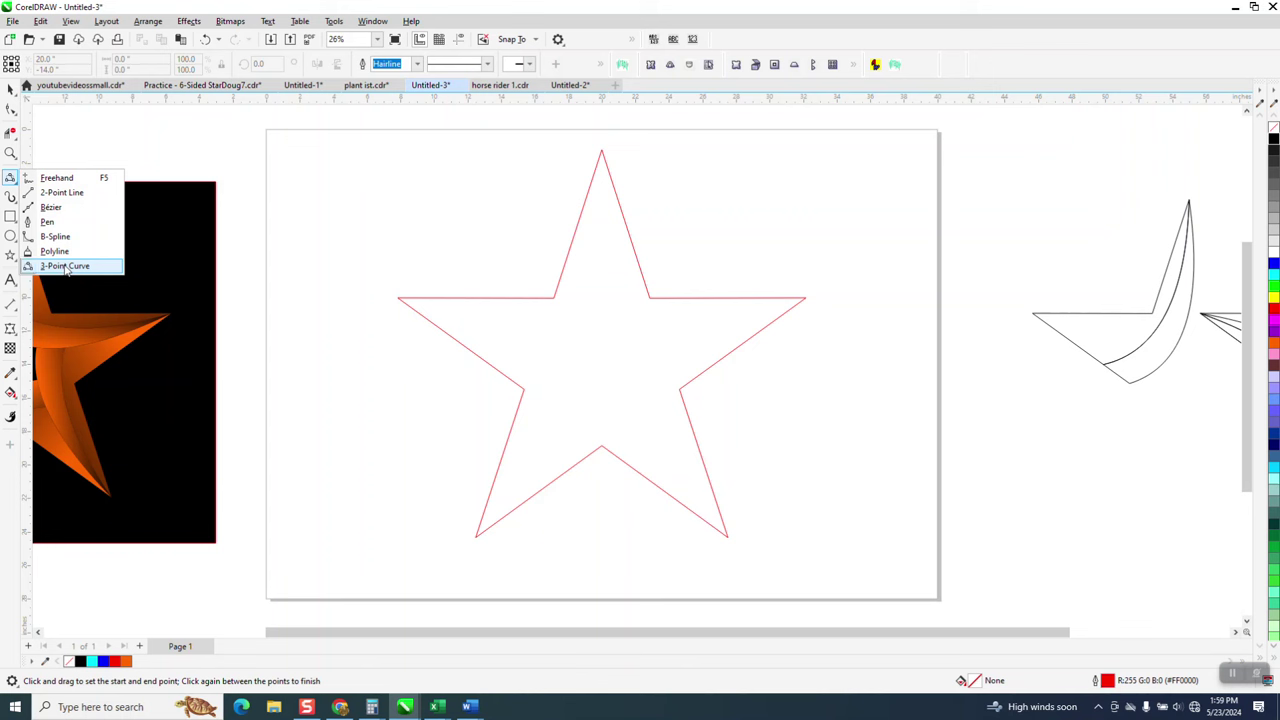
# - Draw two parallel 3-point curves from the star's top point down to its left side
pyautogui.click(66, 266)
pyautogui.moveTo(524, 388); pyautogui.dragTo(602, 151)
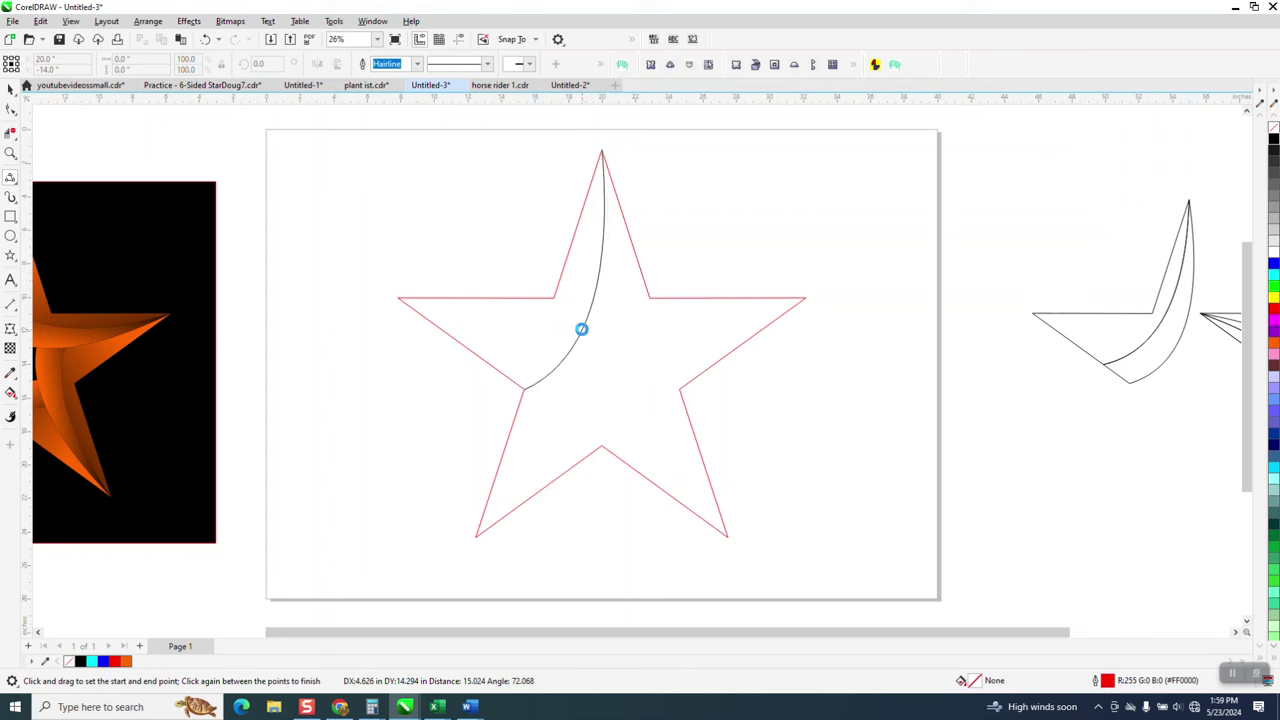
pyautogui.click(581, 329)
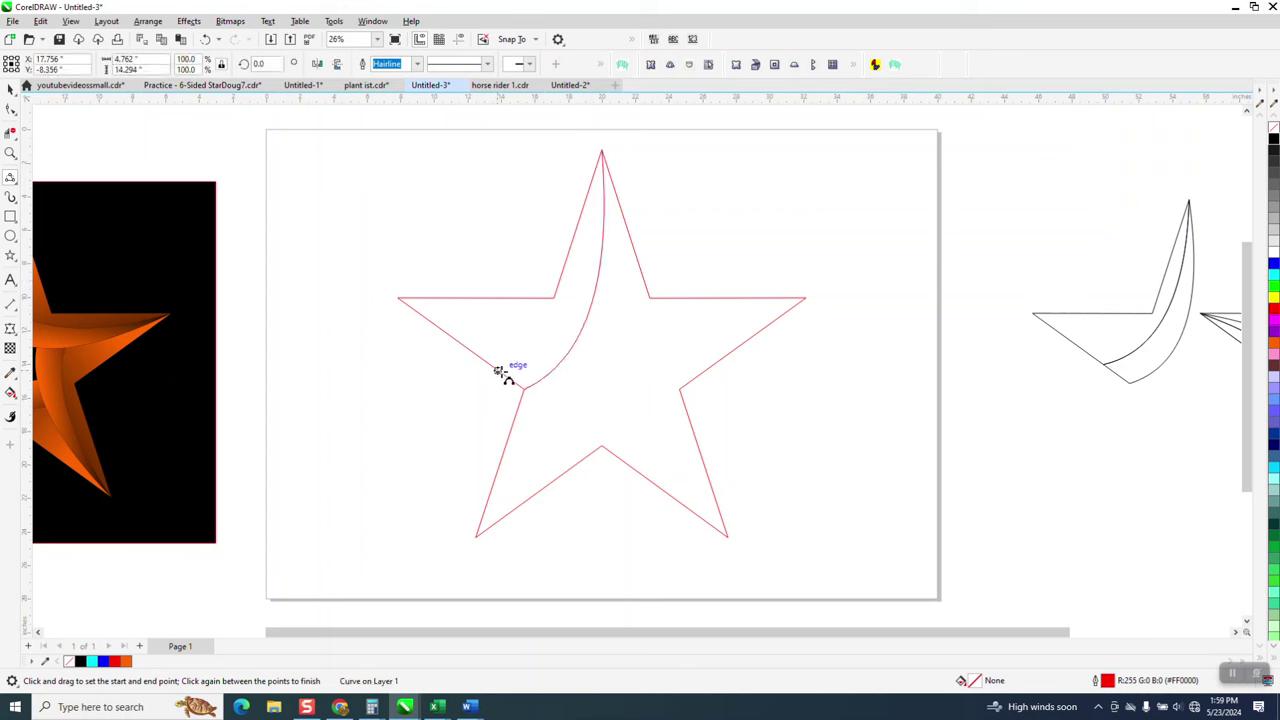
pyautogui.moveTo(499, 370); pyautogui.dragTo(600, 160)
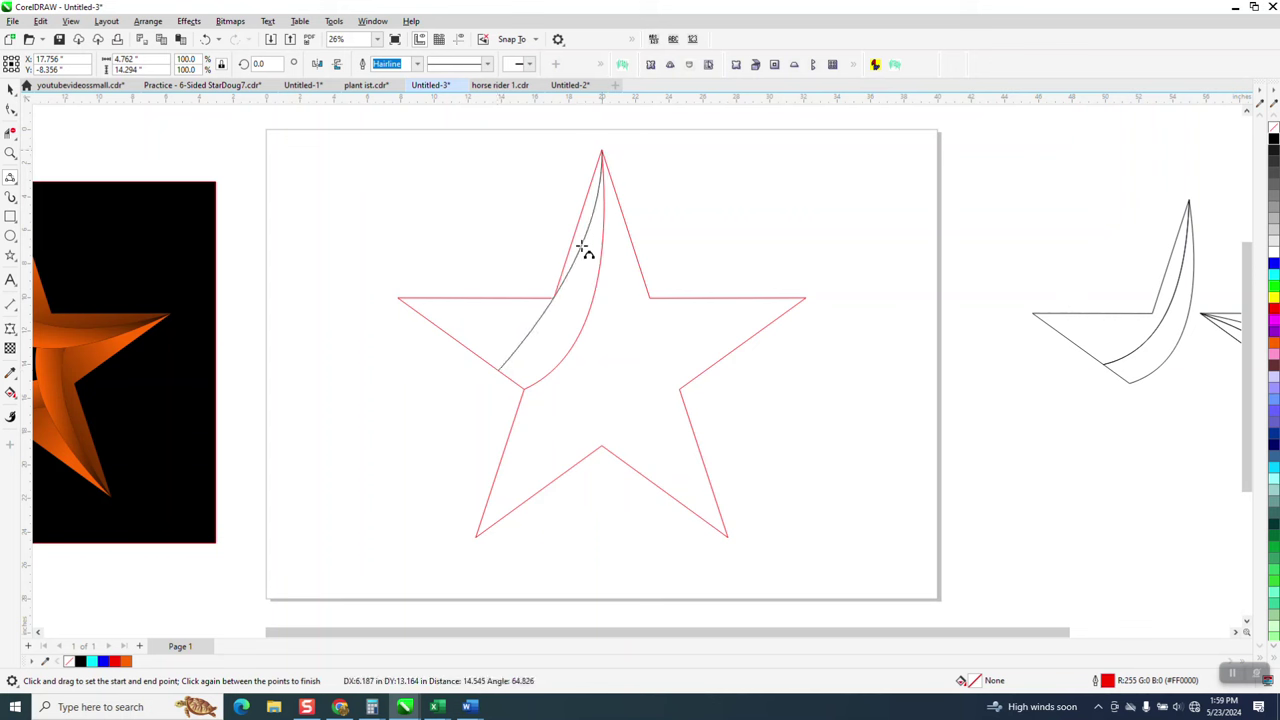
pyautogui.click(571, 320)
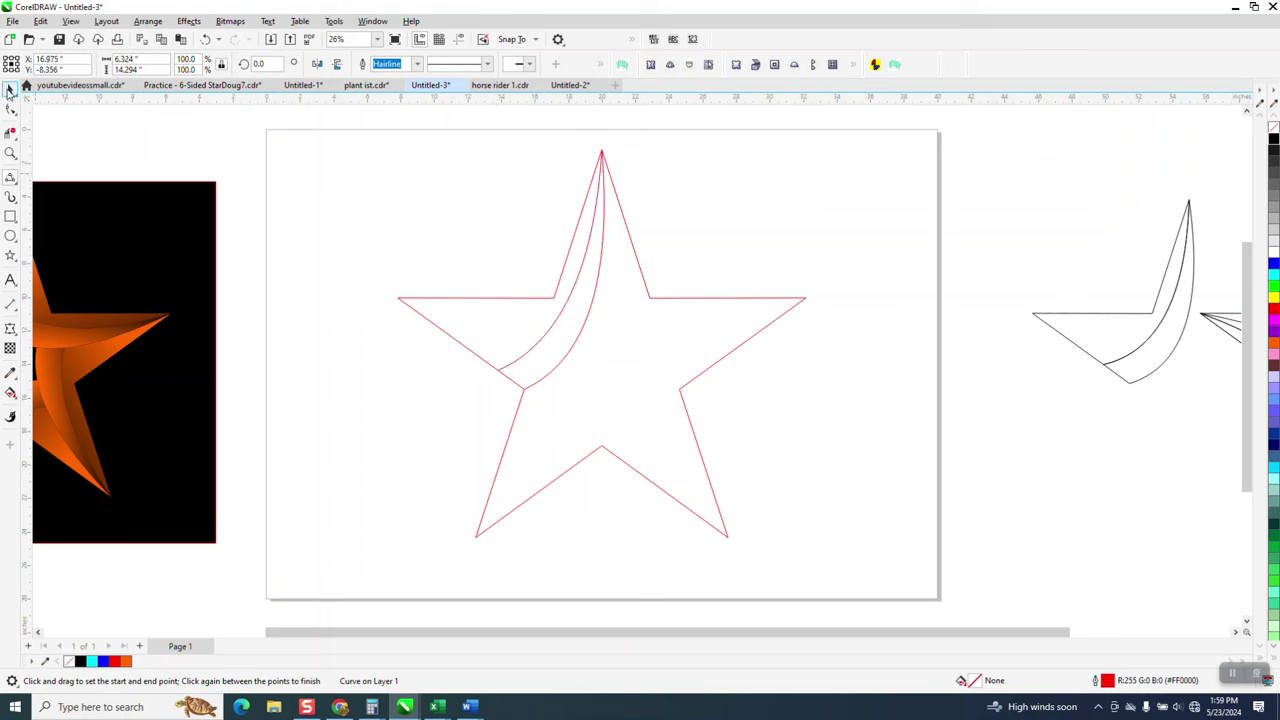
# - Delete the two reference shapes on the right
pyautogui.click(9, 89)
pyautogui.scroll(-1, 423, 246)
pyautogui.moveTo(857, 171); pyautogui.dragTo(1206, 501)
pyautogui.press('Delete')
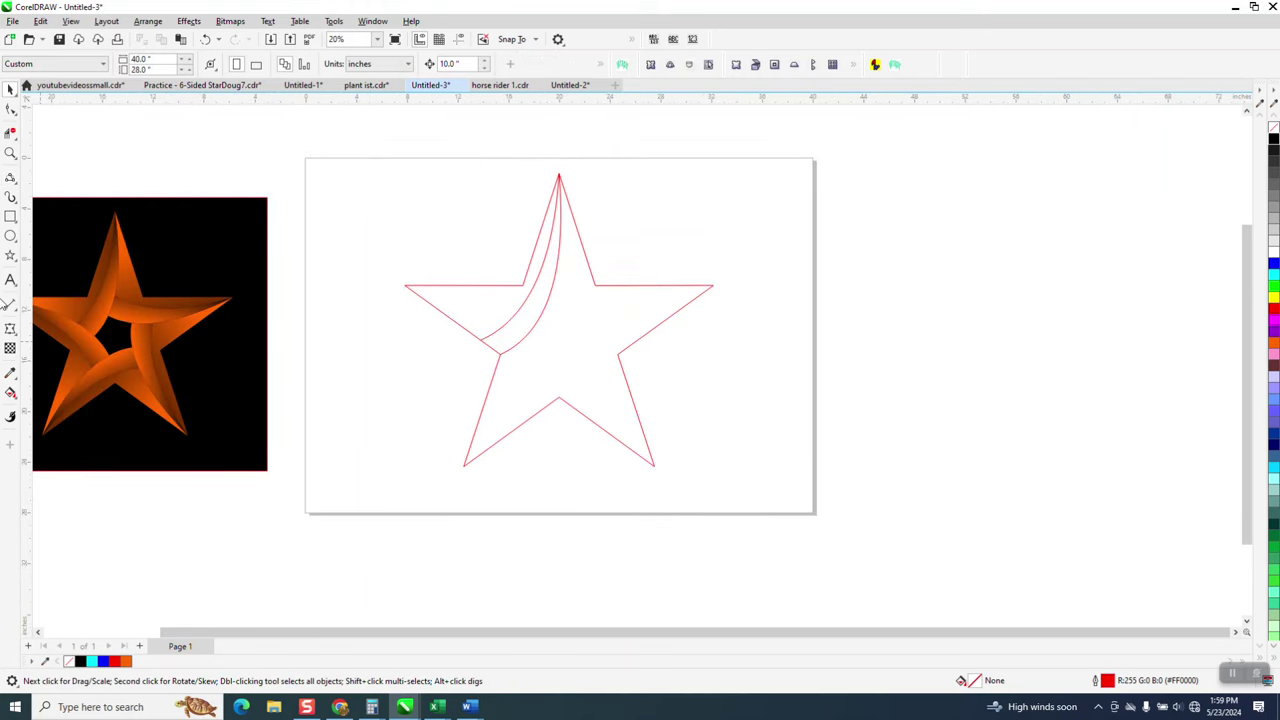
# - Smart Fill the curved sliver orange, undoing an extra neighbouring fill
pyautogui.click(10, 393)
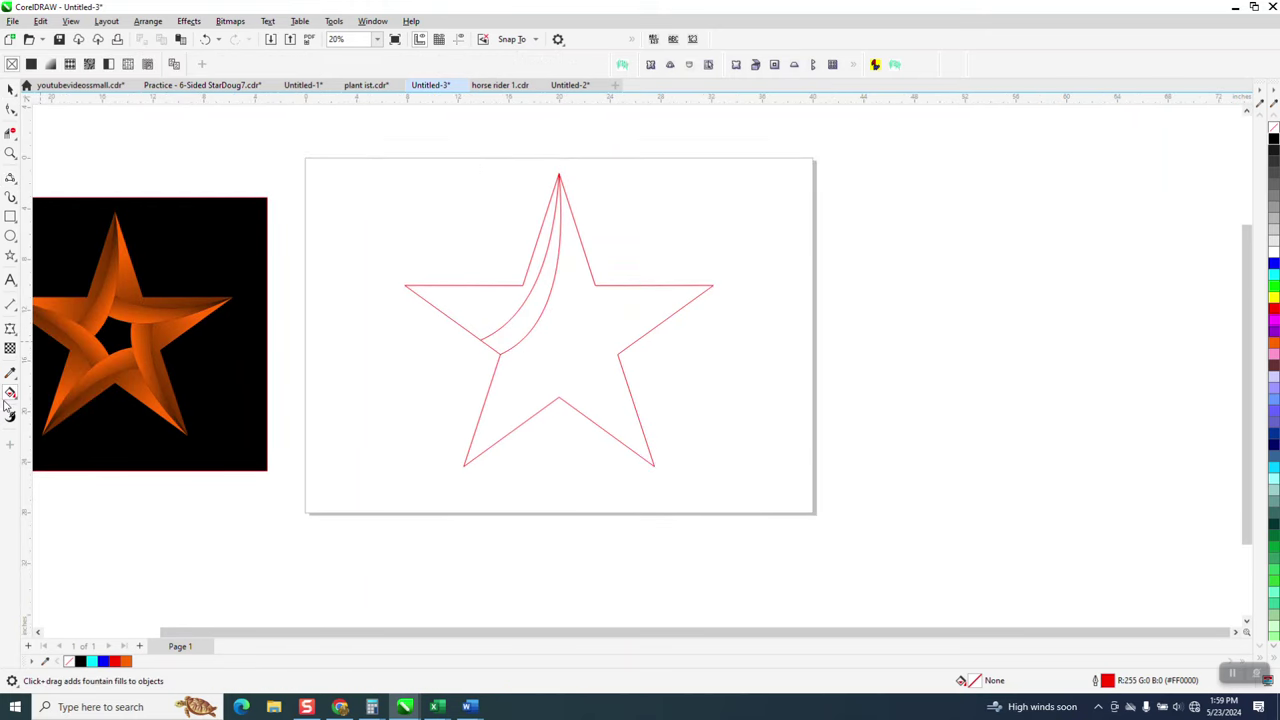
pyautogui.click(11, 398)
pyautogui.click(45, 392)
pyautogui.click(153, 64)
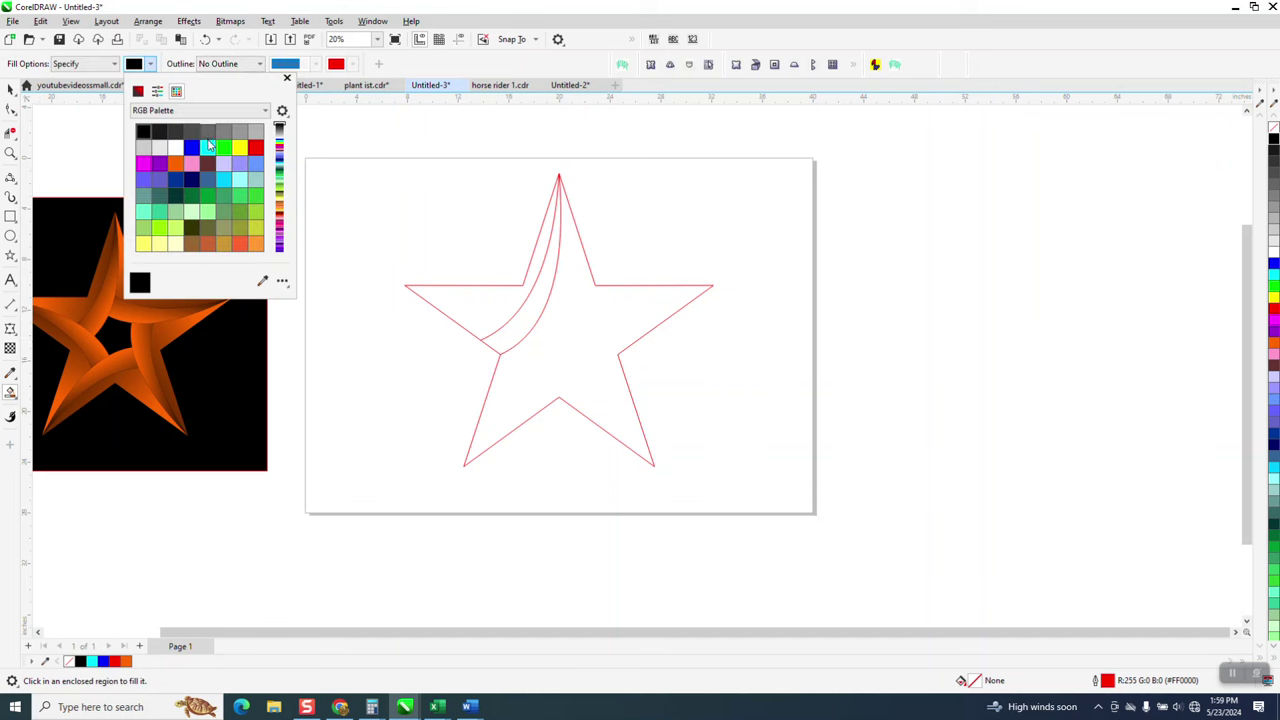
pyautogui.click(176, 164)
pyautogui.click(532, 312)
pyautogui.click(535, 310)
pyautogui.hotkey('shift', 'Left')
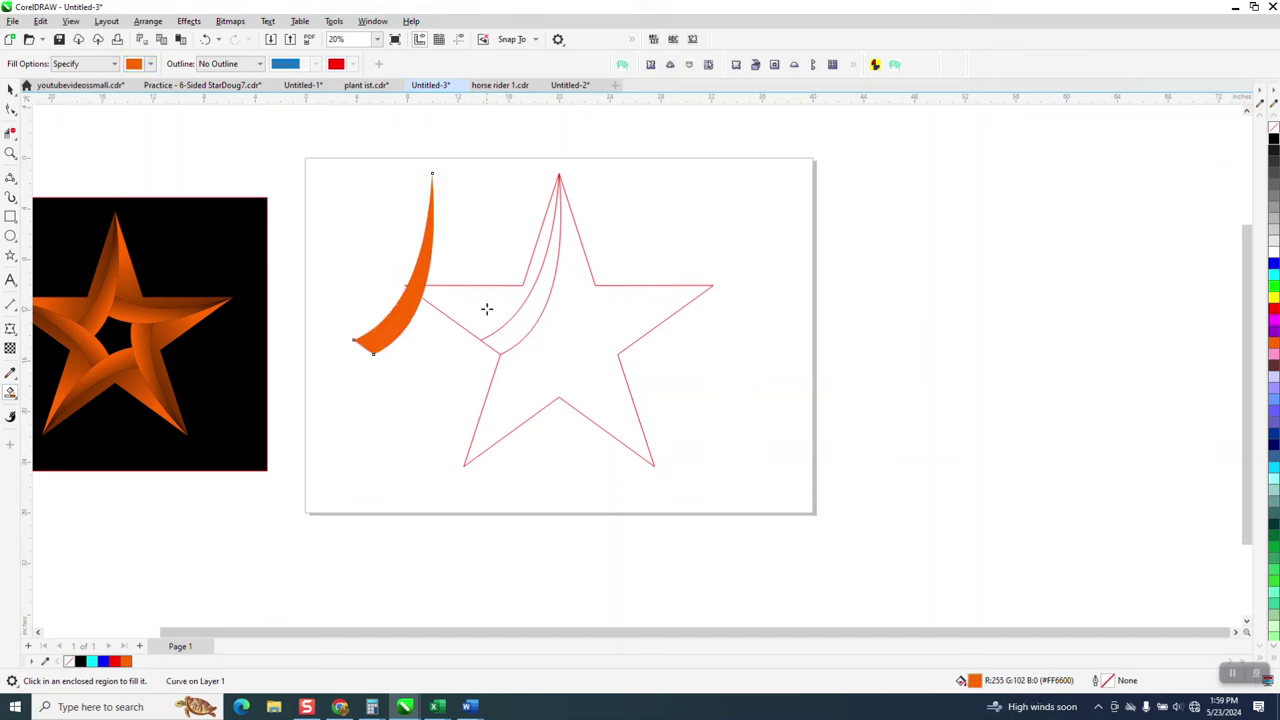
pyautogui.click(488, 308)
pyautogui.hotkey('shift', 'Left')
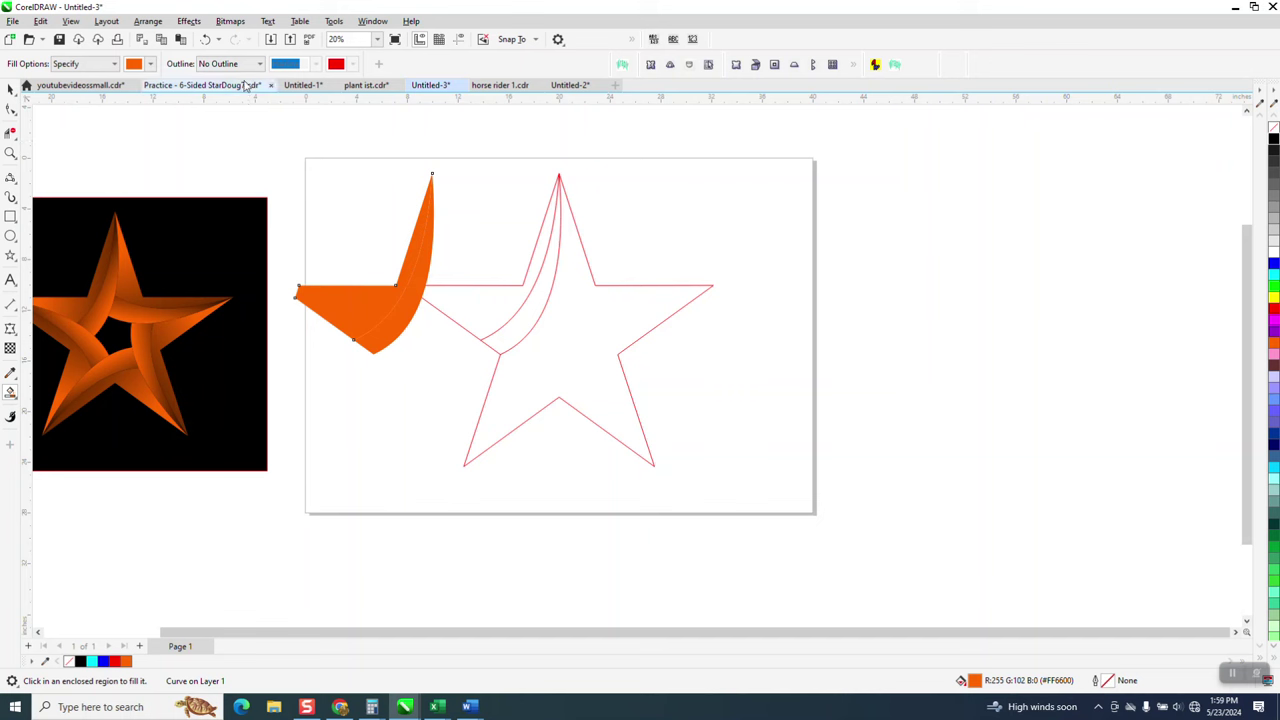
pyautogui.click(203, 39)
pyautogui.click(203, 39)
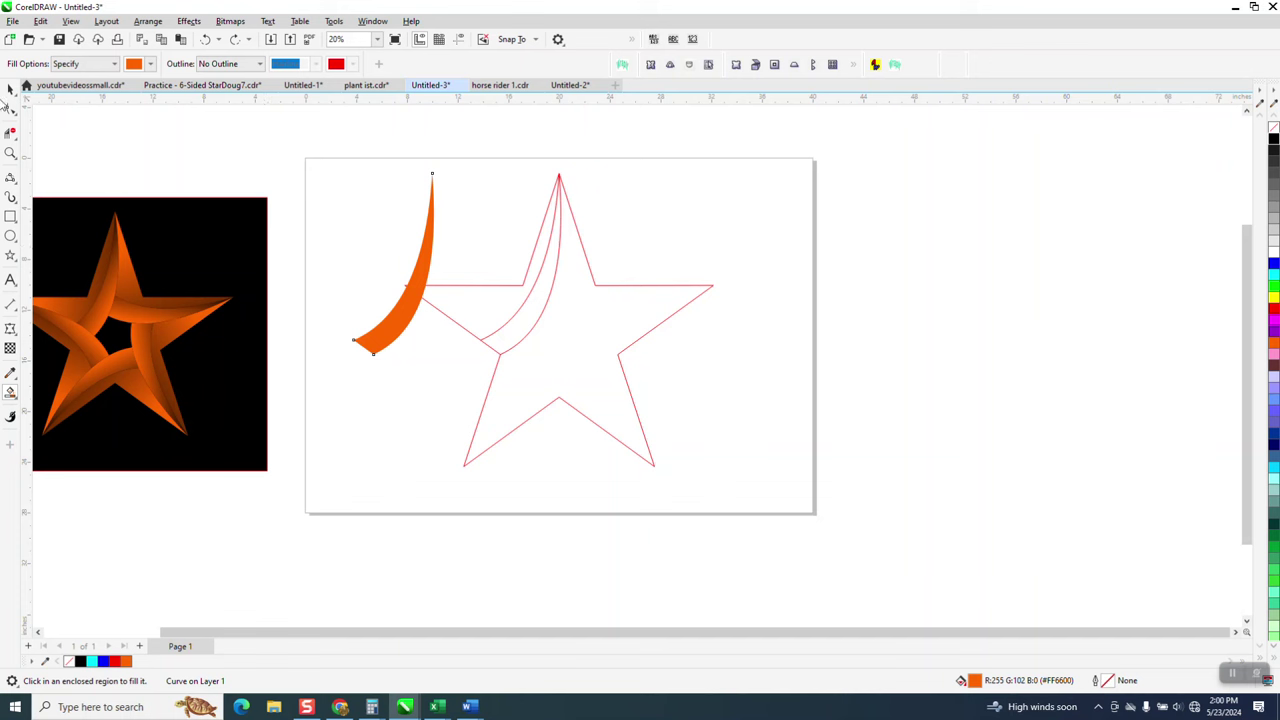
# - Move the orange crescent off-page left and Smart Fill the upper-left arm orange beside it
pyautogui.click(10, 88)
pyautogui.moveTo(415, 285); pyautogui.dragTo(289, 282)
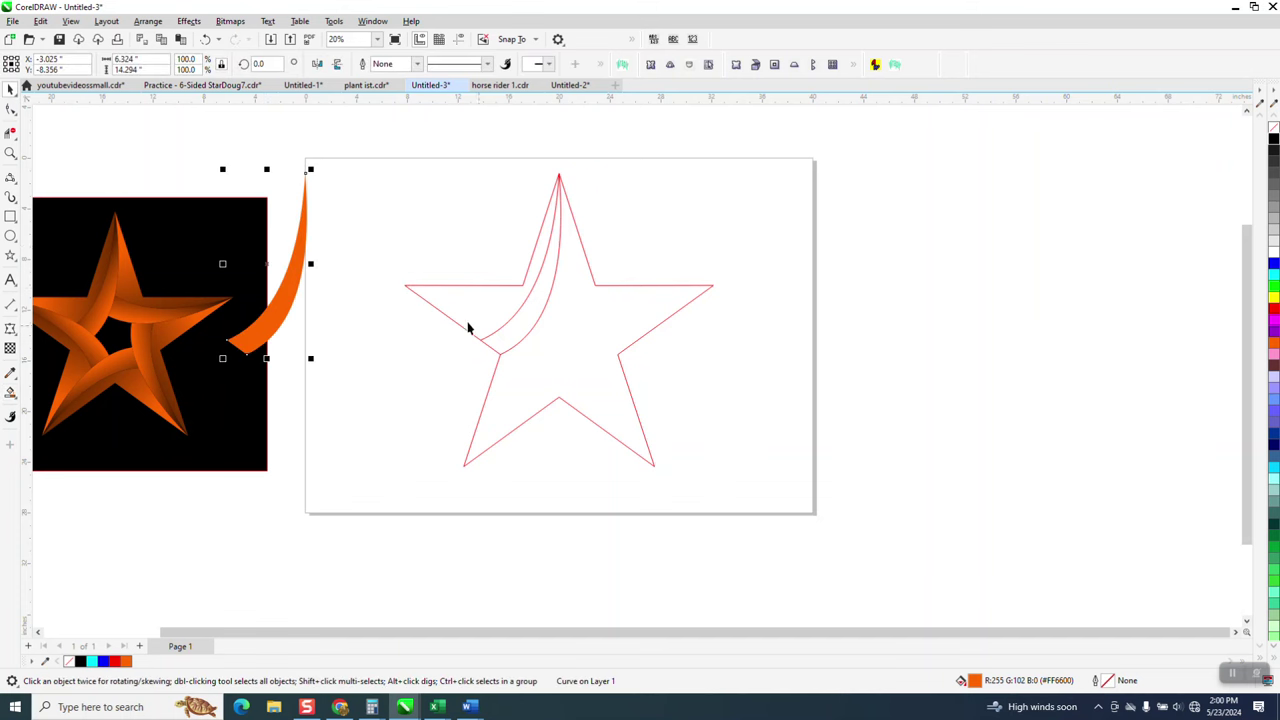
pyautogui.click(10, 393)
pyautogui.click(475, 318)
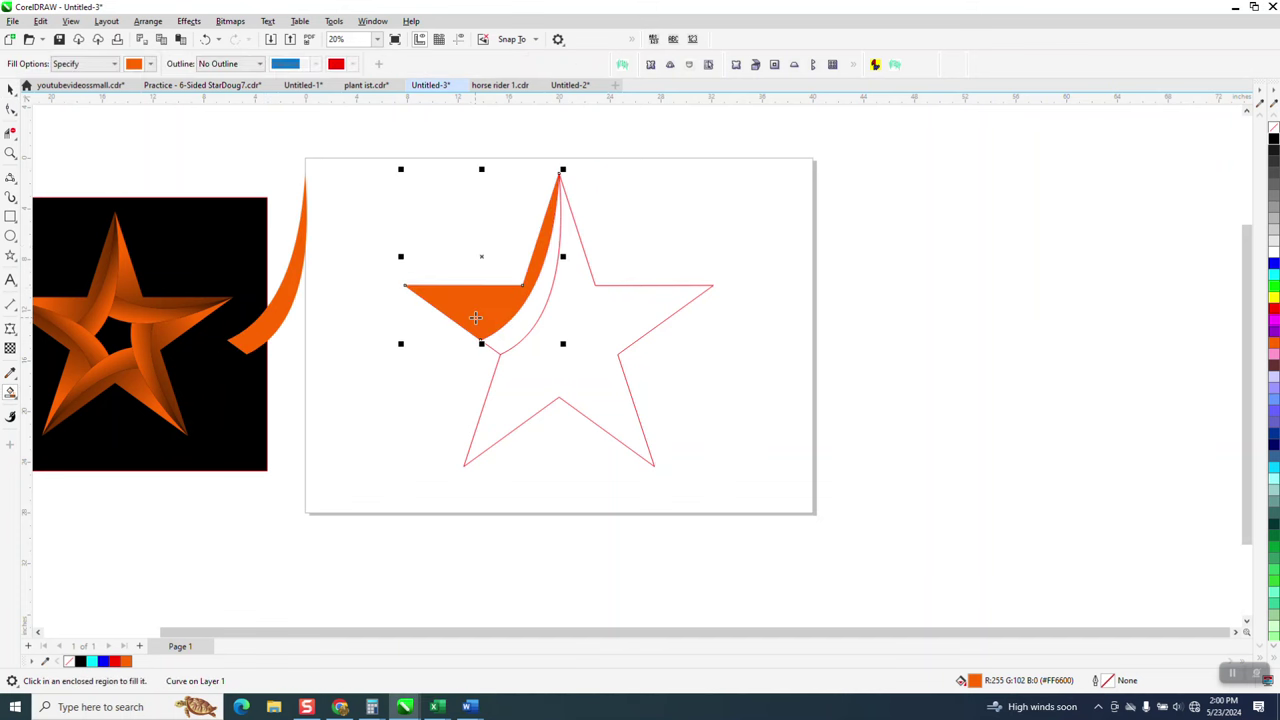
pyautogui.hotkey('ctrl', 'r')
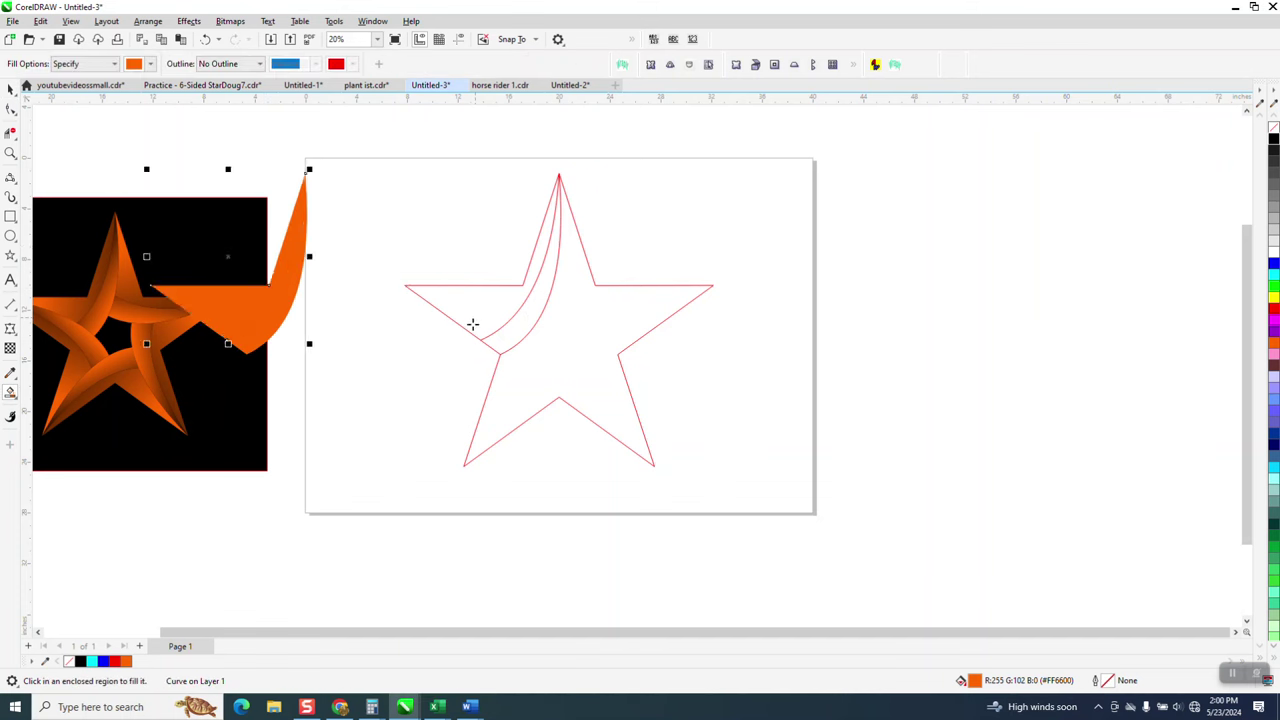
pyautogui.click(10, 88)
pyautogui.moveTo(386, 169); pyautogui.dragTo(817, 520)
# - Move the star outline right, bring both orange pieces onto the page, remove their fill, and group them
pyautogui.press('r')
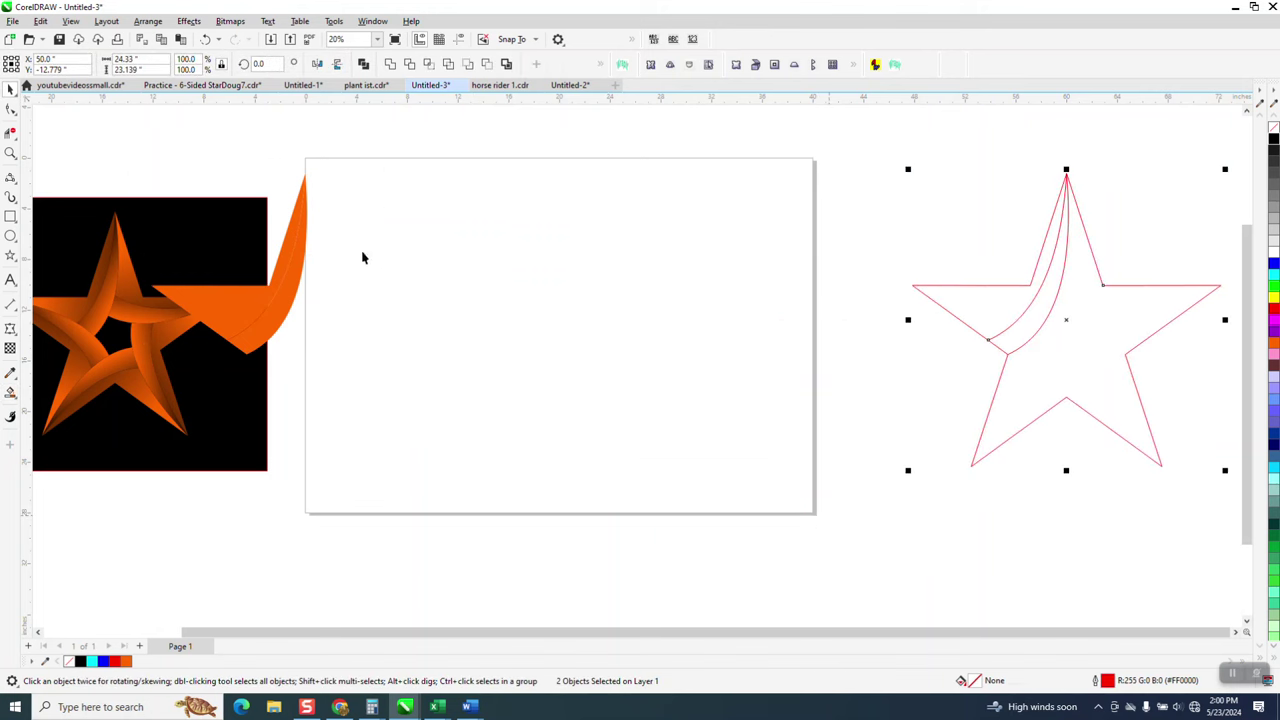
pyautogui.moveTo(357, 166); pyautogui.dragTo(160, 402)
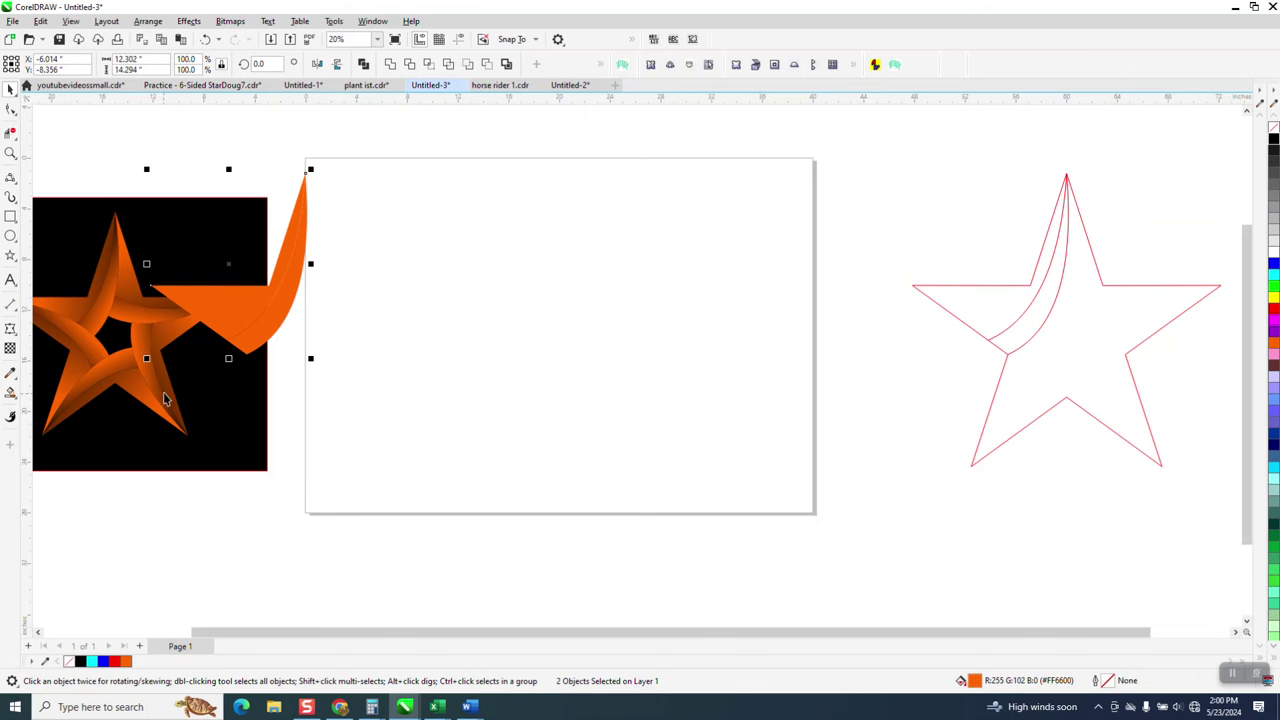
pyautogui.hotkey('shift', 'Right')
pyautogui.hotkey('shift', 'Right')
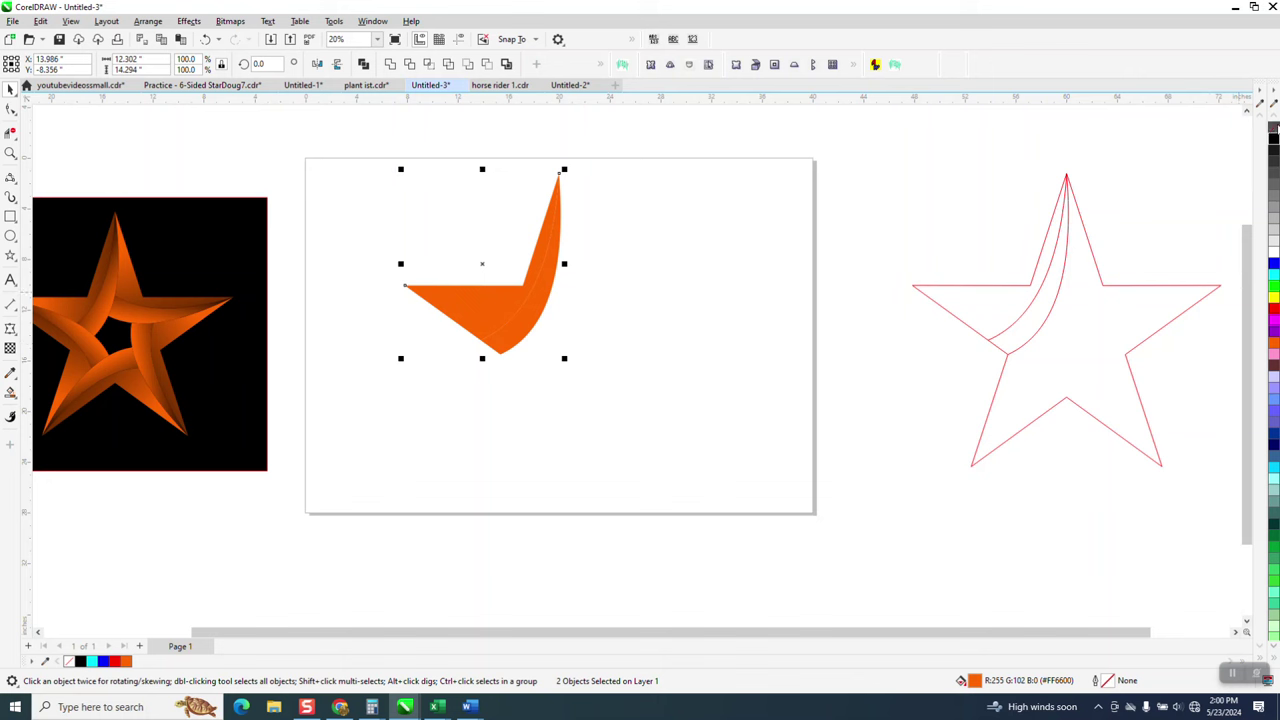
pyautogui.click(1274, 135)
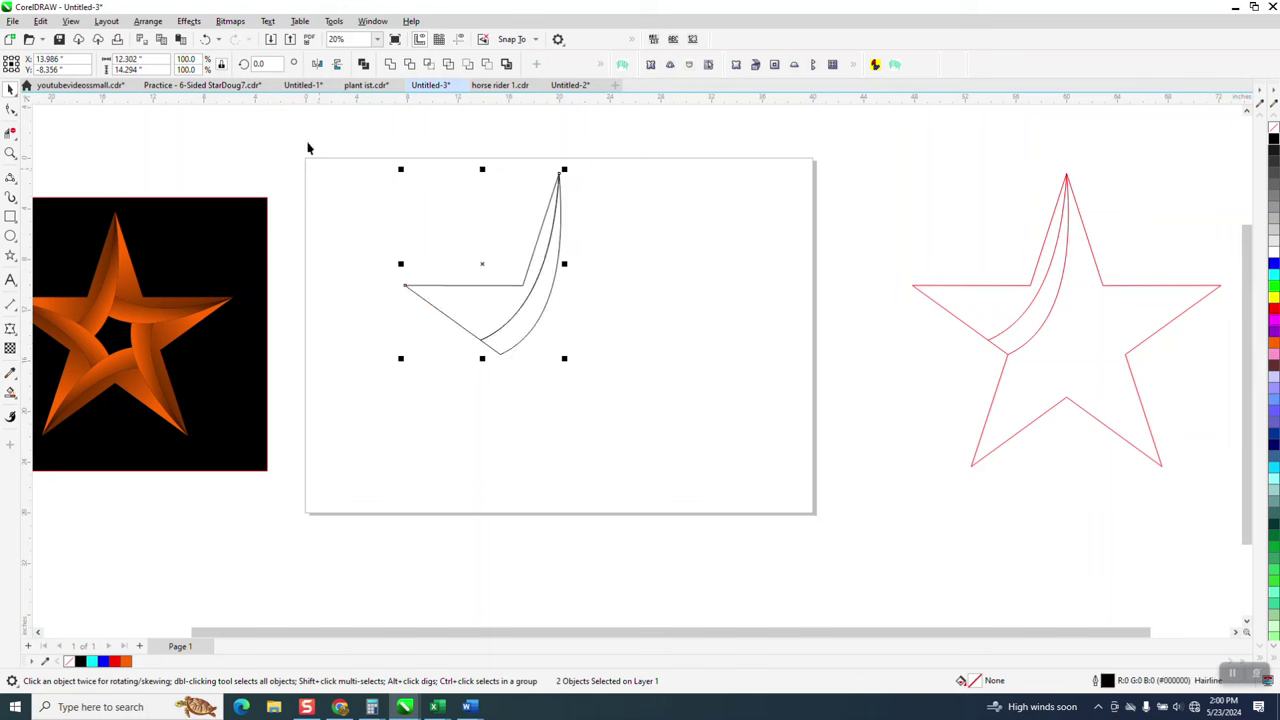
pyautogui.click(148, 21)
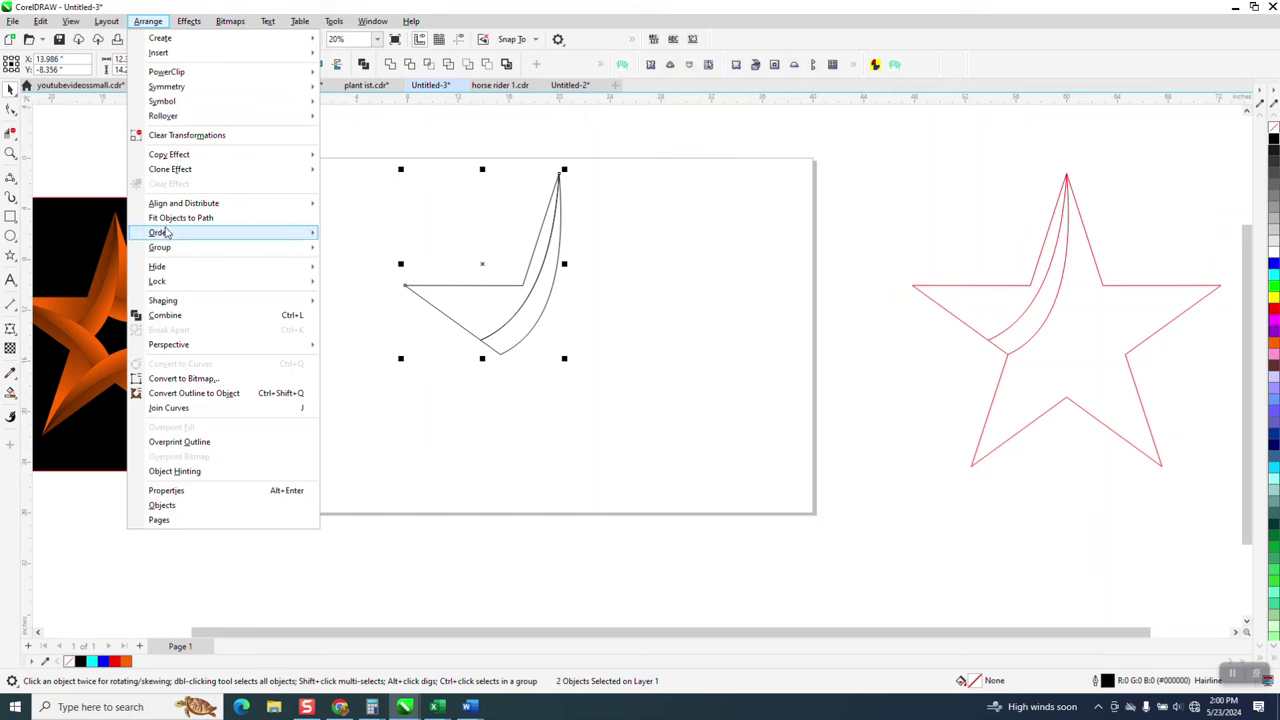
pyautogui.click(436, 280)
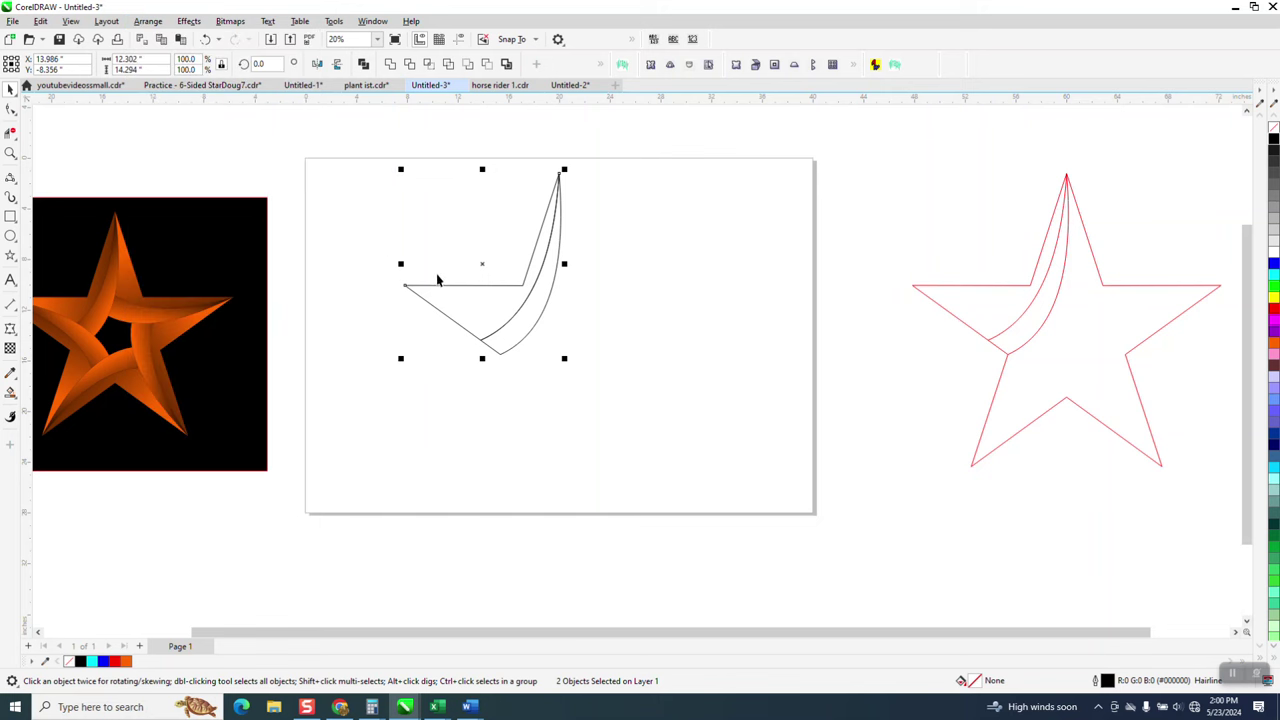
pyautogui.hotkey('ctrl', 'g')
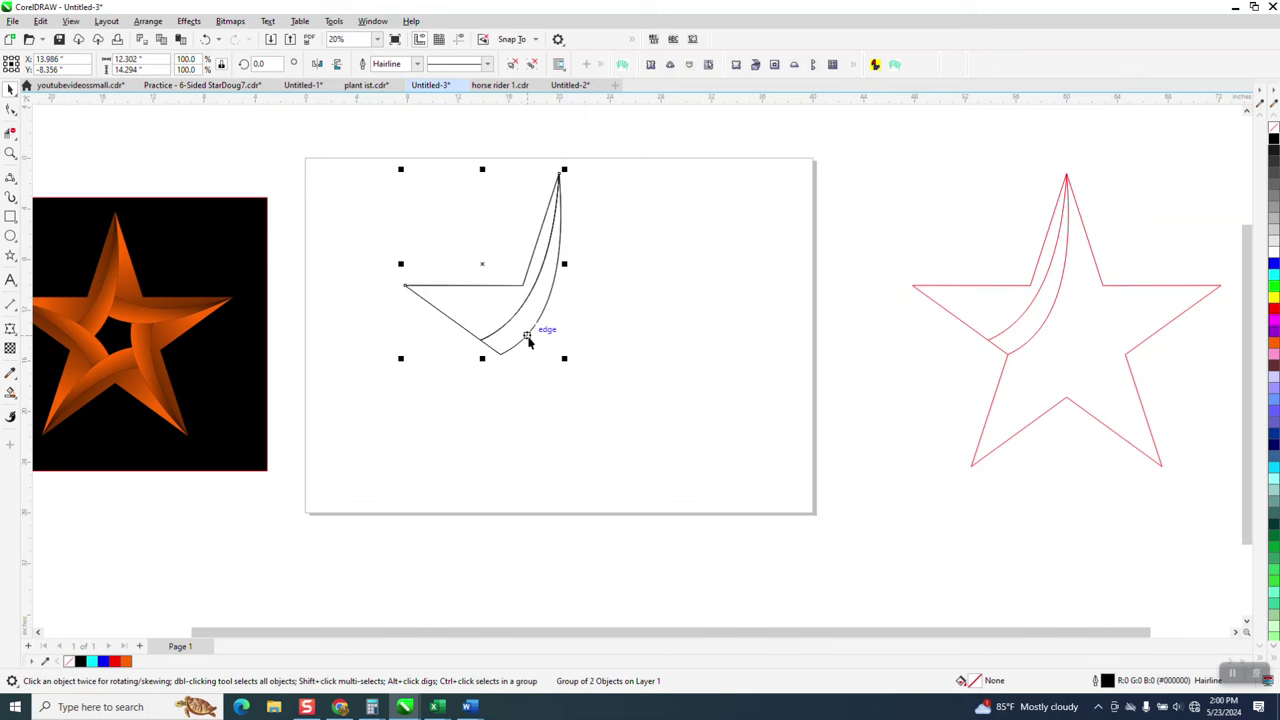
# - Rotate a copy of the group 72° and Smart Fill its crescent and arm regions orange
pyautogui.click(482, 278)
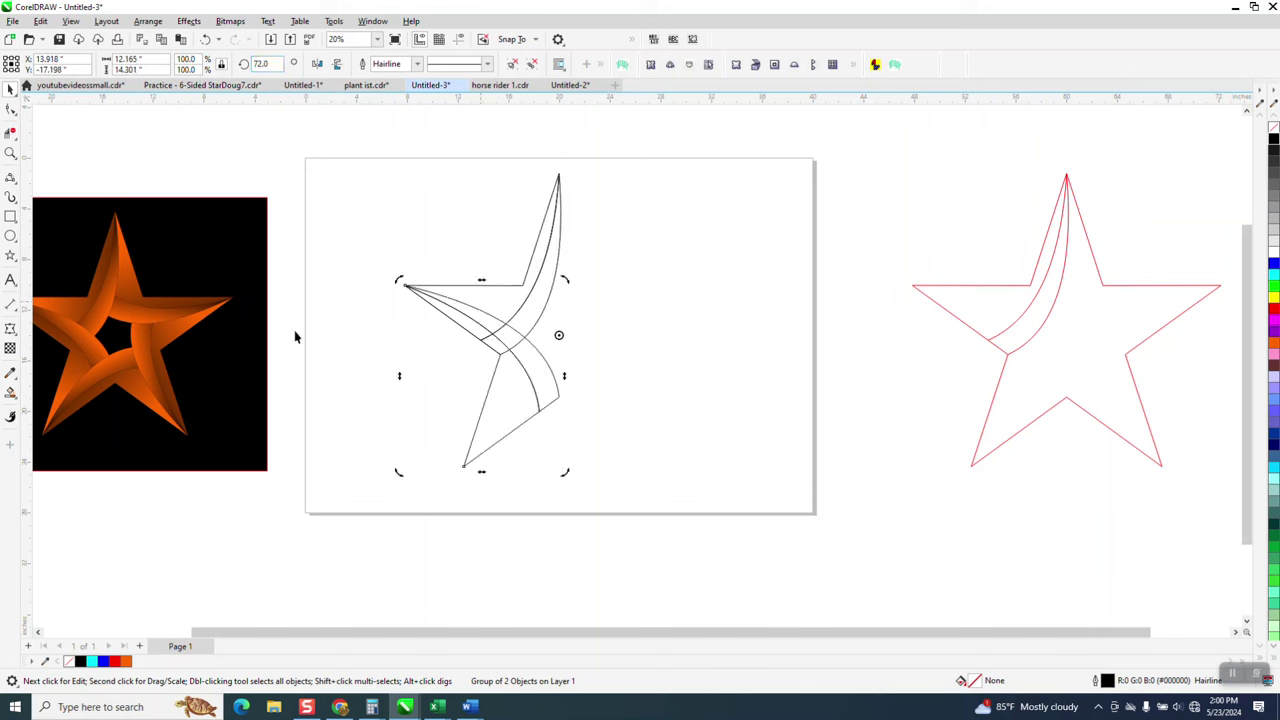
pyautogui.click(11, 396)
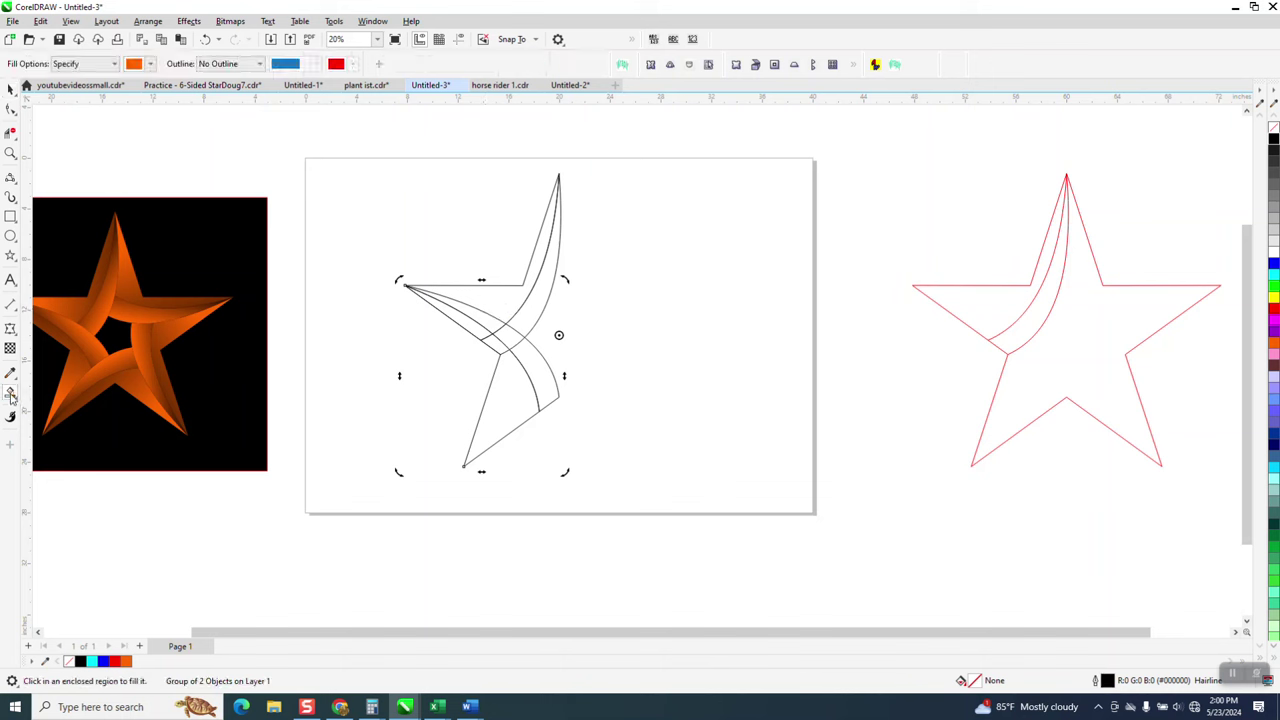
pyautogui.click(507, 326)
pyautogui.hotkey('shift', 'Right')
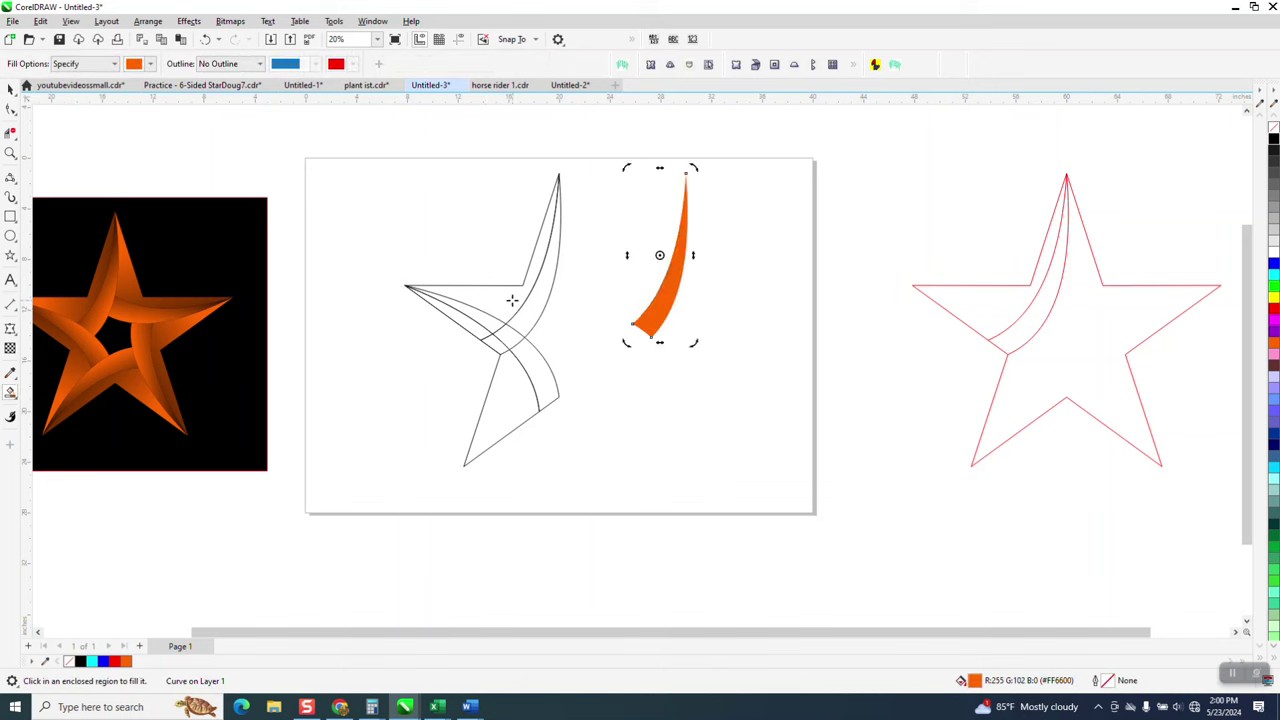
pyautogui.click(519, 325)
# - Push the outlines below the page and move the two orange pieces back into place
pyautogui.click(11, 88)
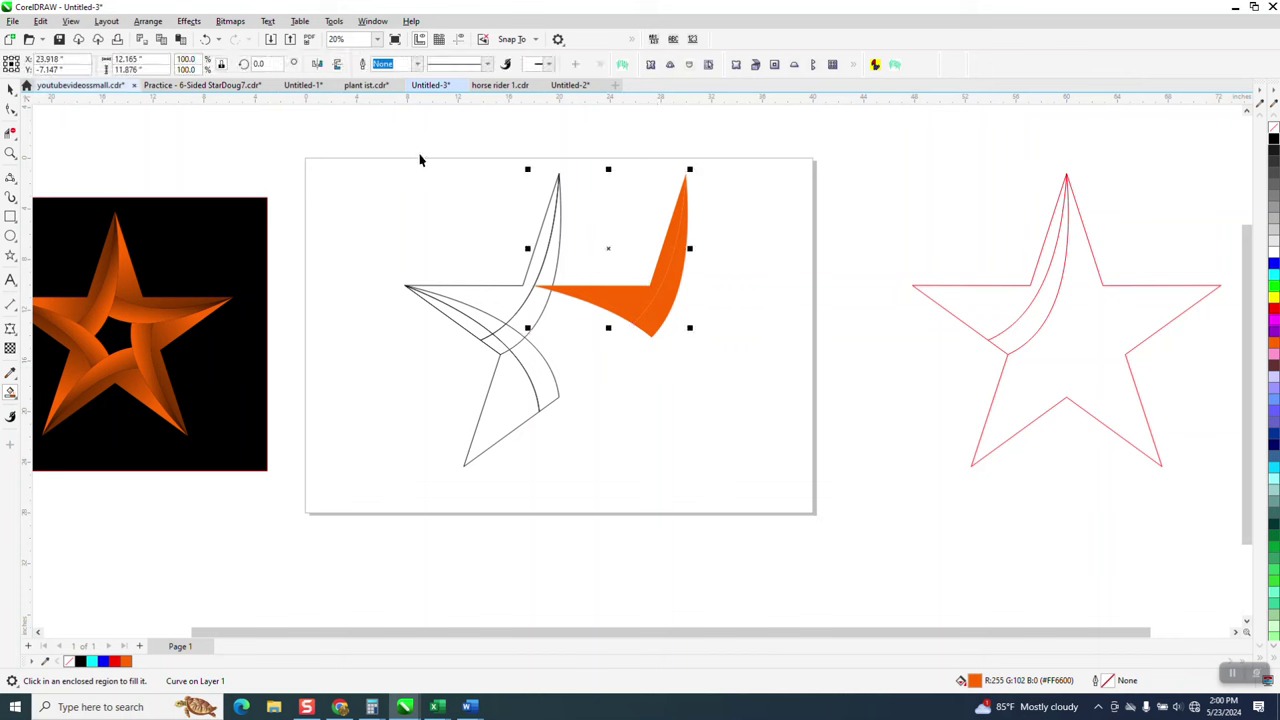
pyautogui.moveTo(378, 156); pyautogui.dragTo(617, 493)
pyautogui.press('Down')
pyautogui.press('Down')
pyautogui.press('Down')
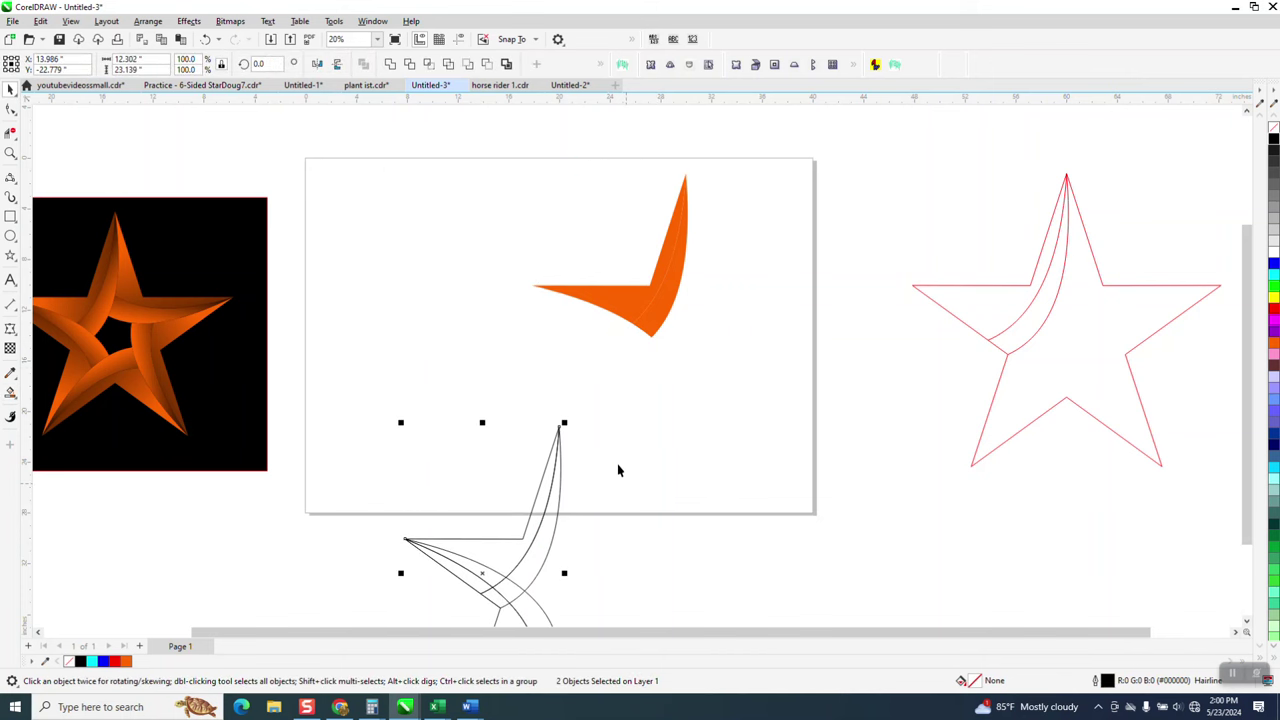
pyautogui.moveTo(495, 140); pyautogui.dragTo(787, 407)
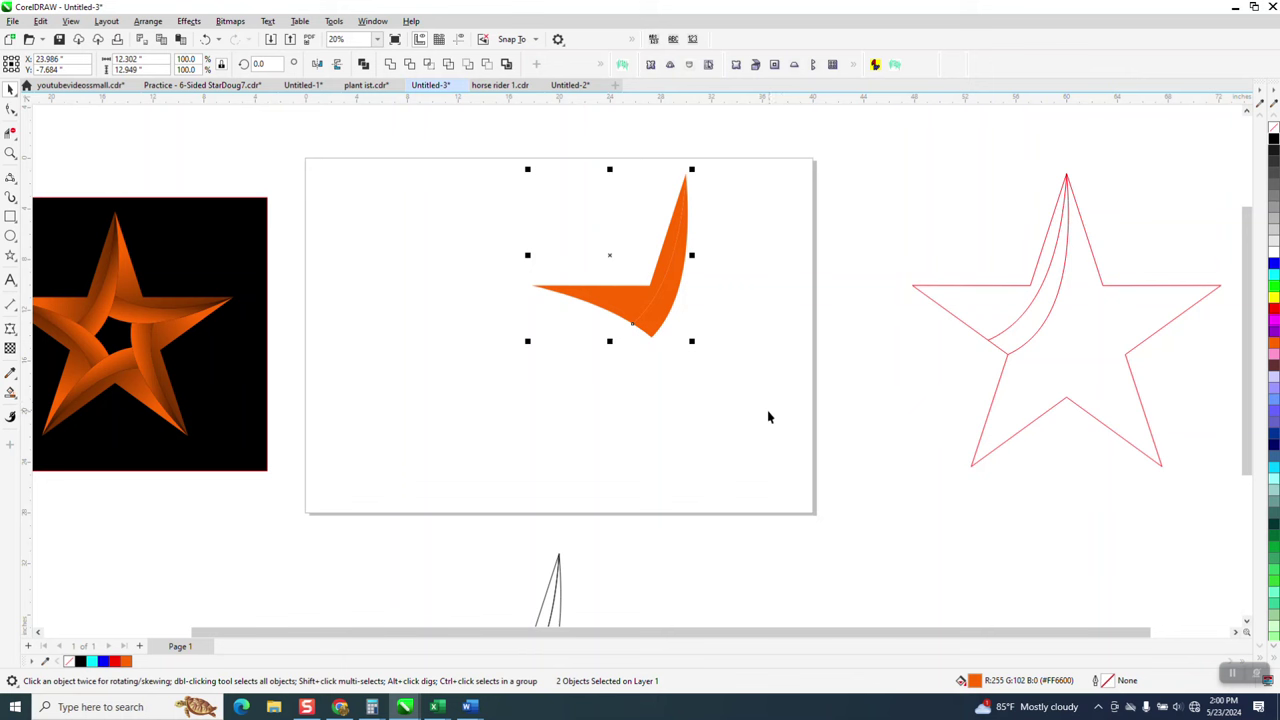
pyautogui.press('Left')
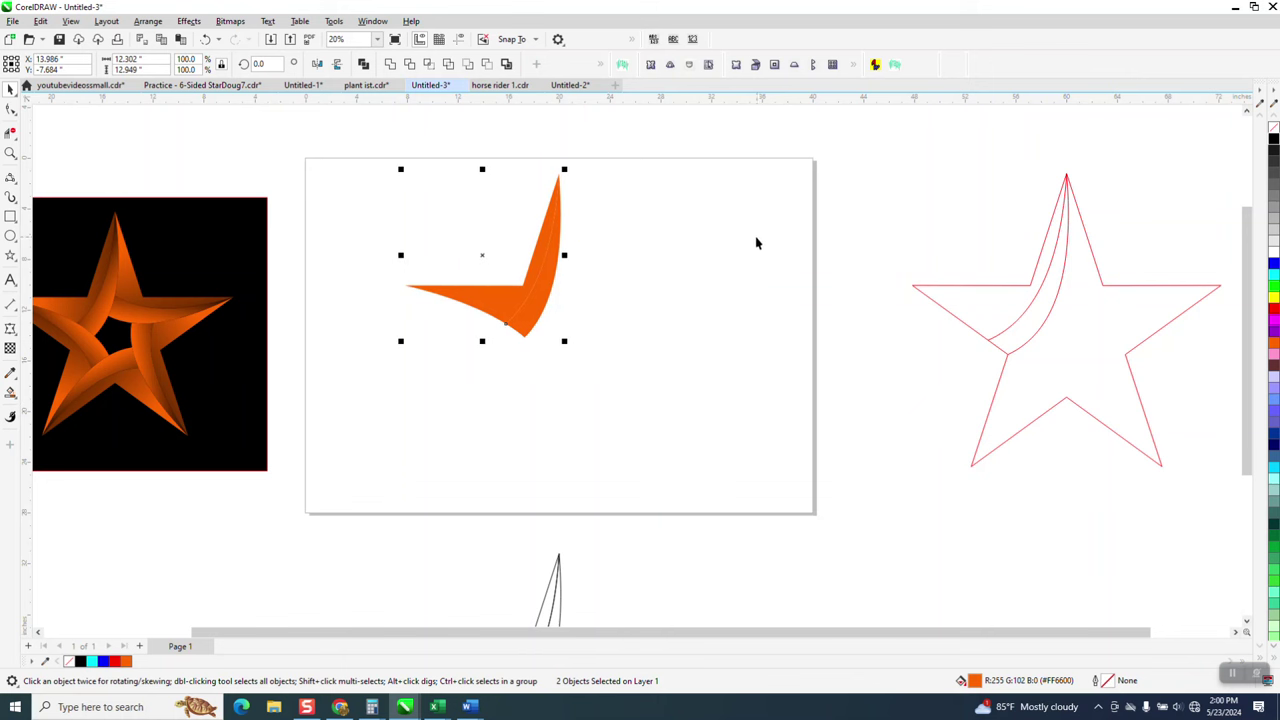
pyautogui.click(471, 180)
pyautogui.click(501, 316)
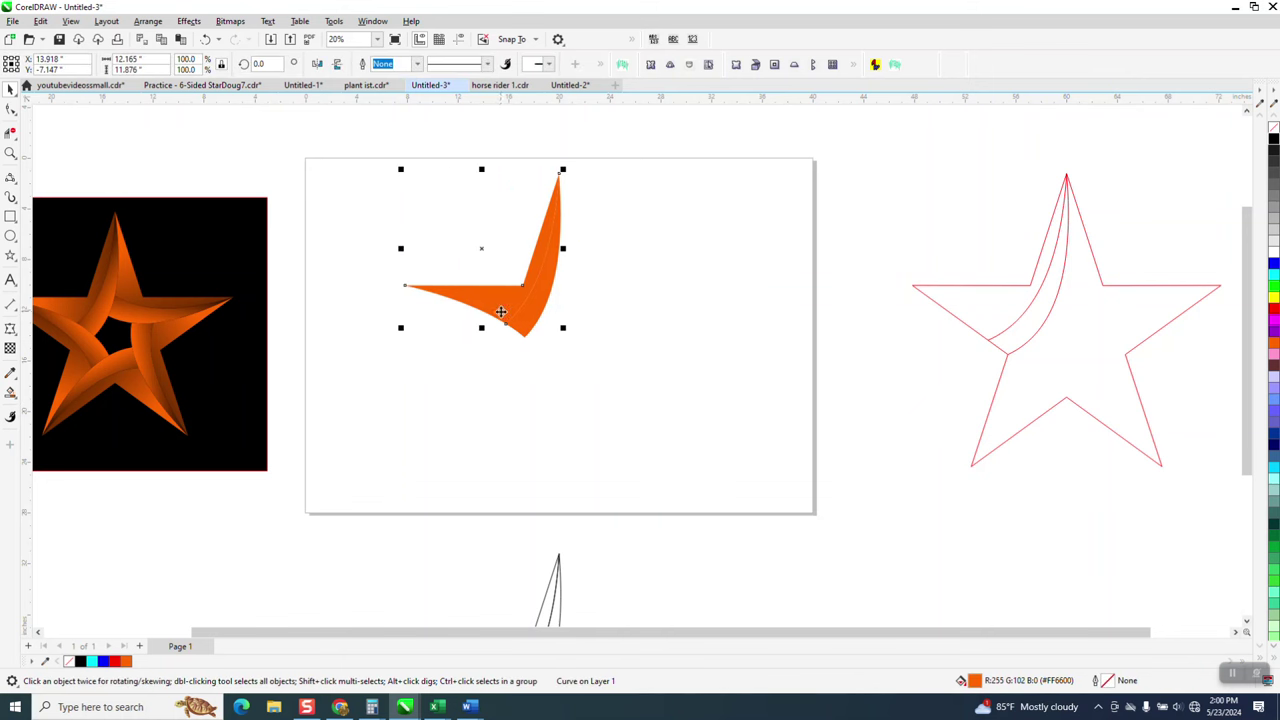
# - Give the crescent an orange-to-black fountain fill, tilting and lengthening the gradient
pyautogui.click(16, 398)
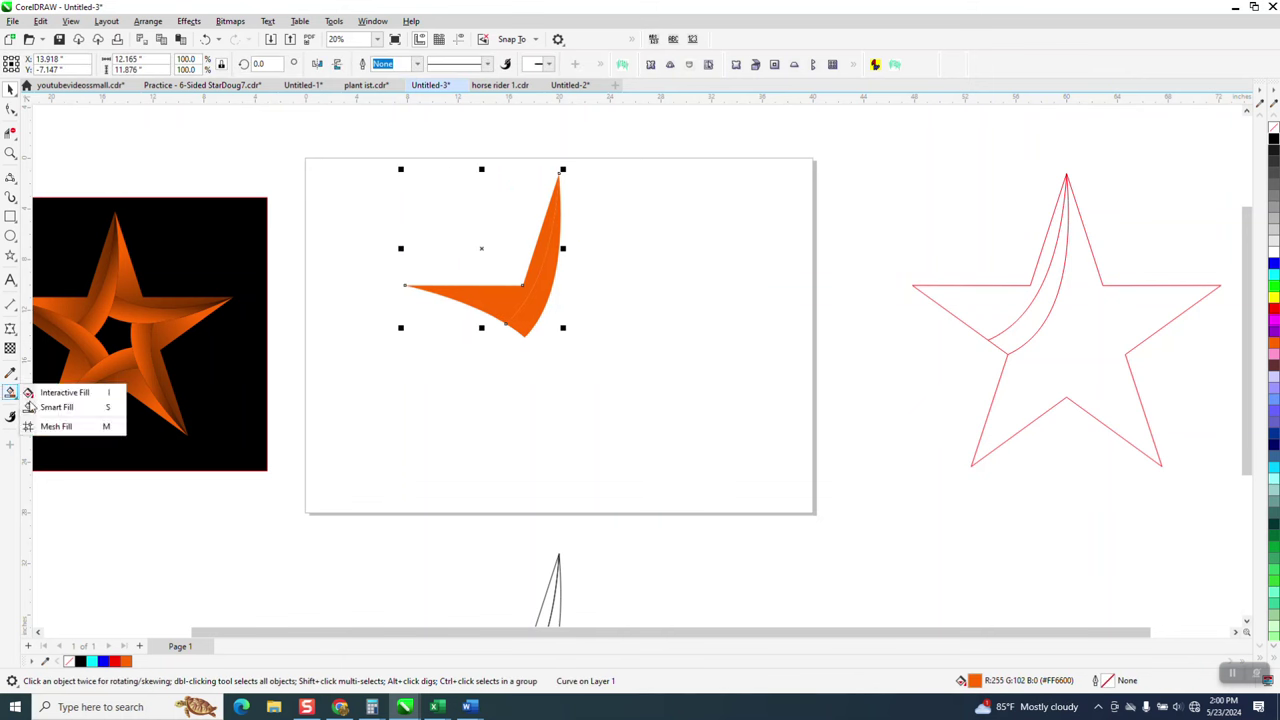
pyautogui.click(55, 399)
pyautogui.moveTo(490, 301); pyautogui.dragTo(589, 300)
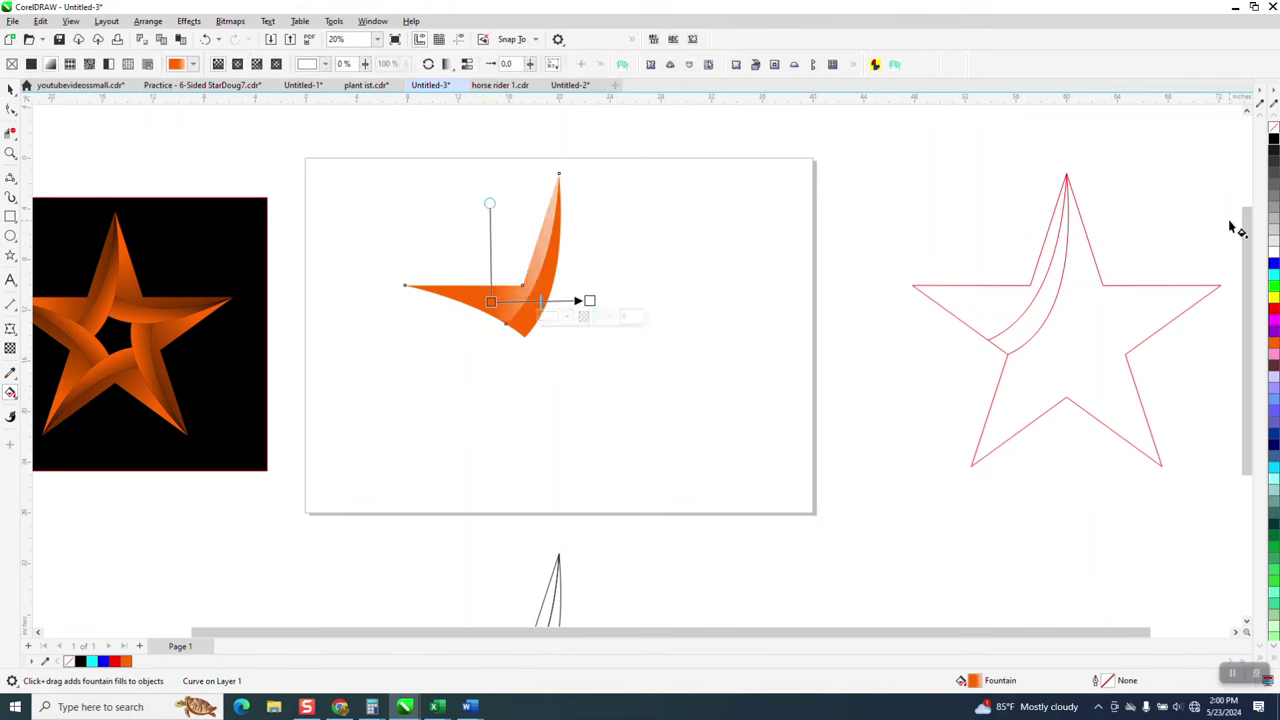
pyautogui.moveTo(1271, 144); pyautogui.dragTo(589, 300)
pyautogui.moveTo(489, 300); pyautogui.dragTo(486, 264)
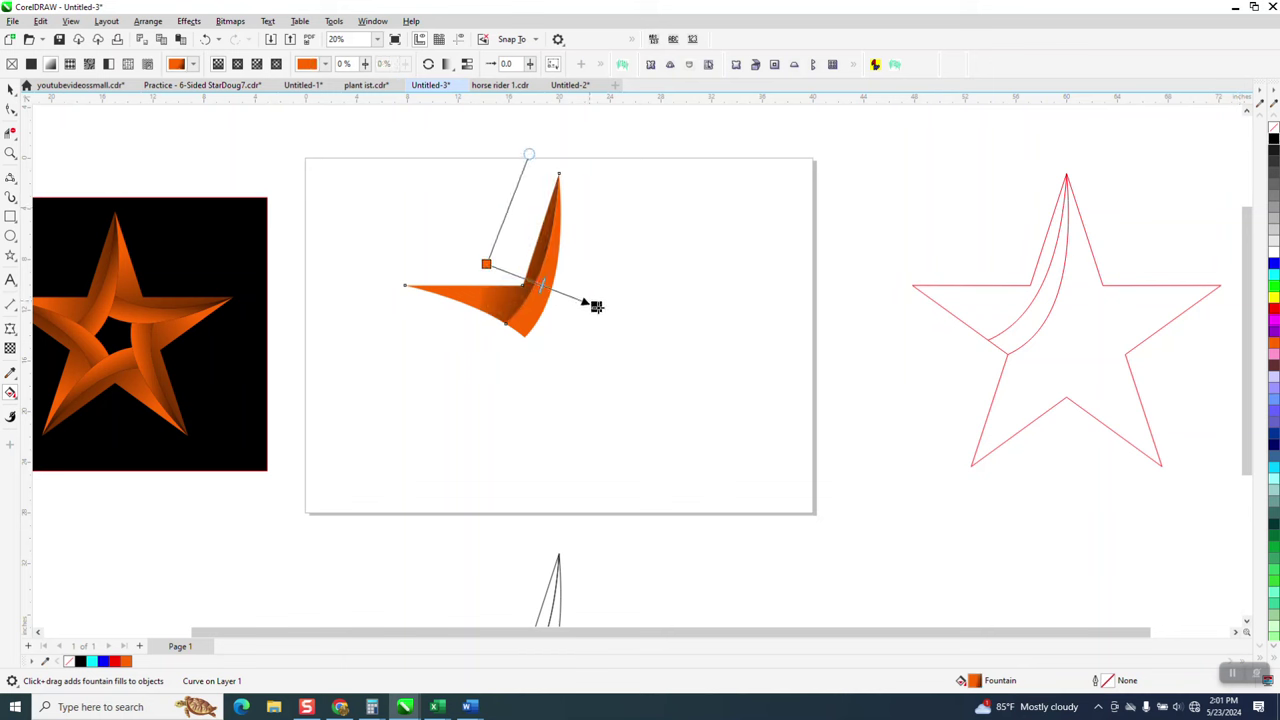
pyautogui.moveTo(590, 301); pyautogui.dragTo(634, 323)
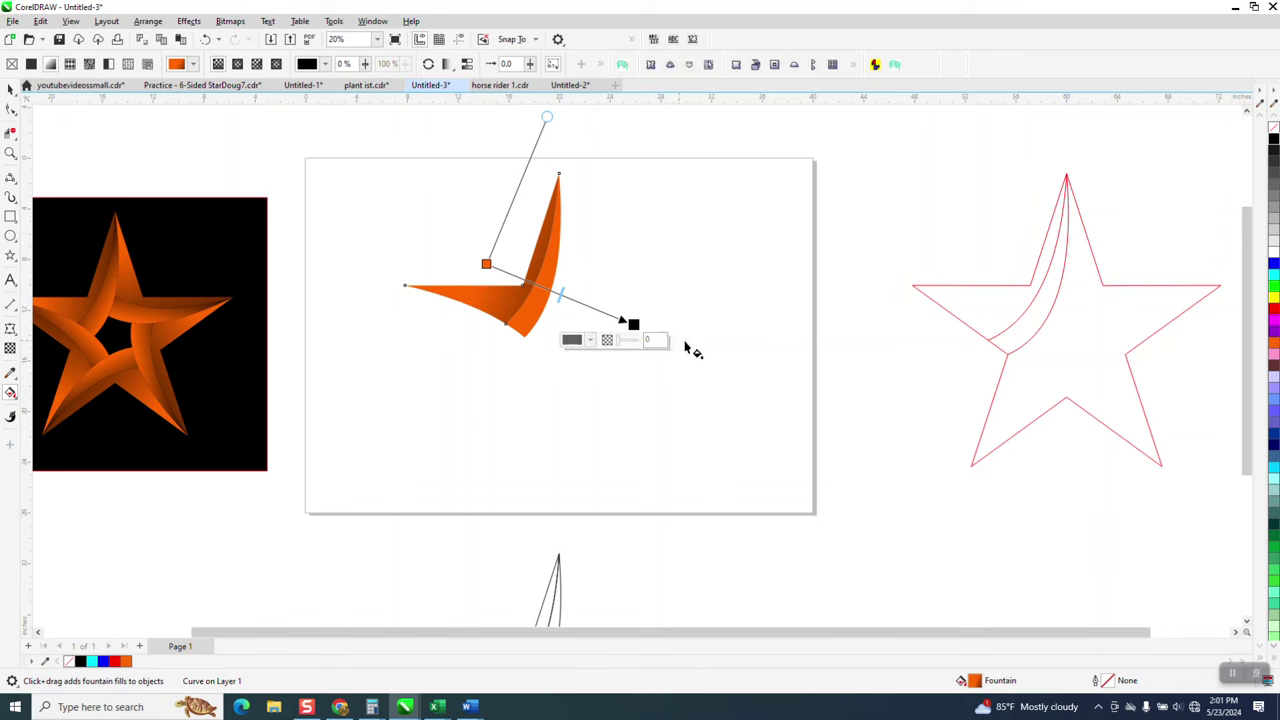
pyautogui.moveTo(633, 323); pyautogui.dragTo(620, 320)
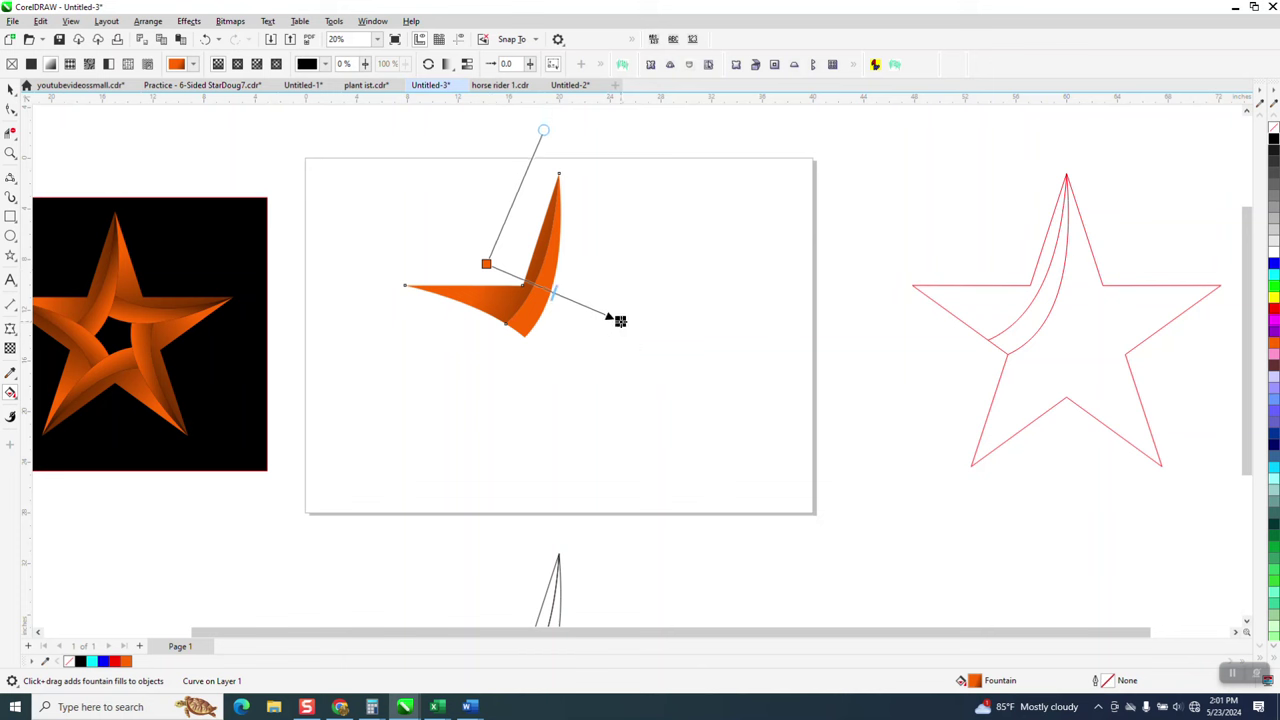
# - Give the orange arm piece an orange-to-black fountain fill and zoom in on both pieces
pyautogui.click(551, 289)
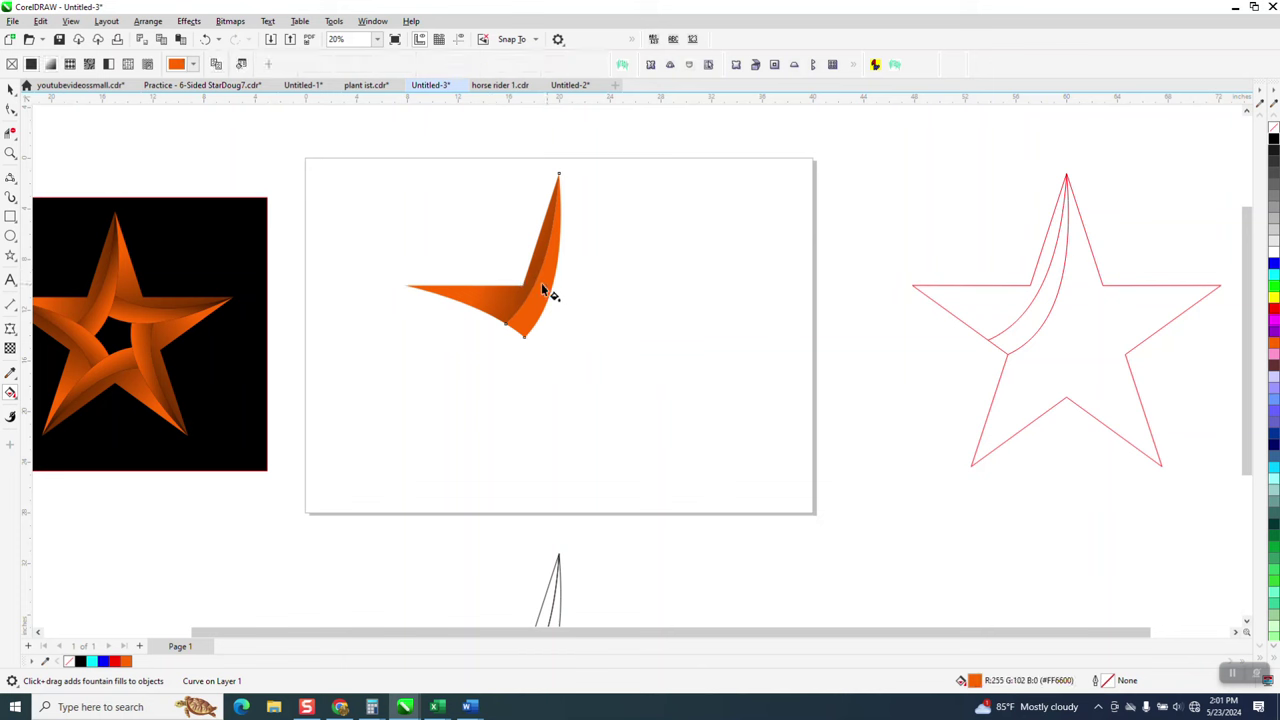
pyautogui.moveTo(529, 277); pyautogui.dragTo(547, 285)
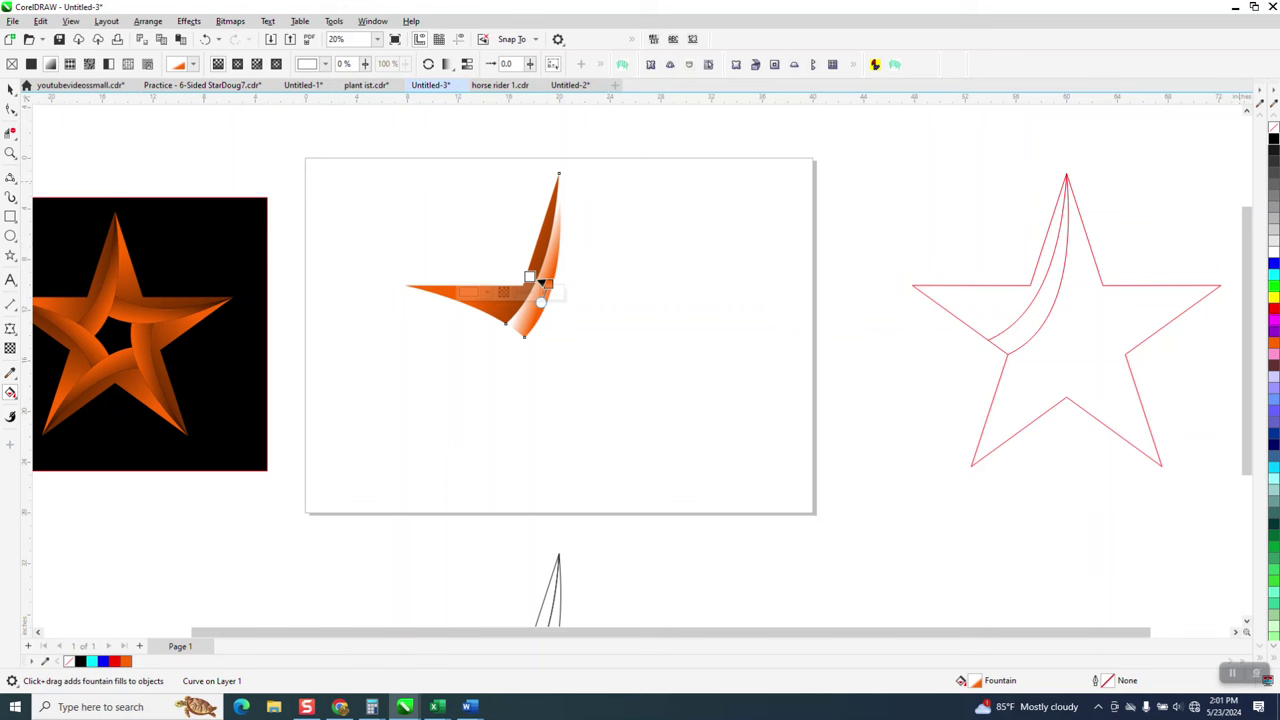
pyautogui.moveTo(538, 279); pyautogui.dragTo(505, 260)
pyautogui.click(10, 153)
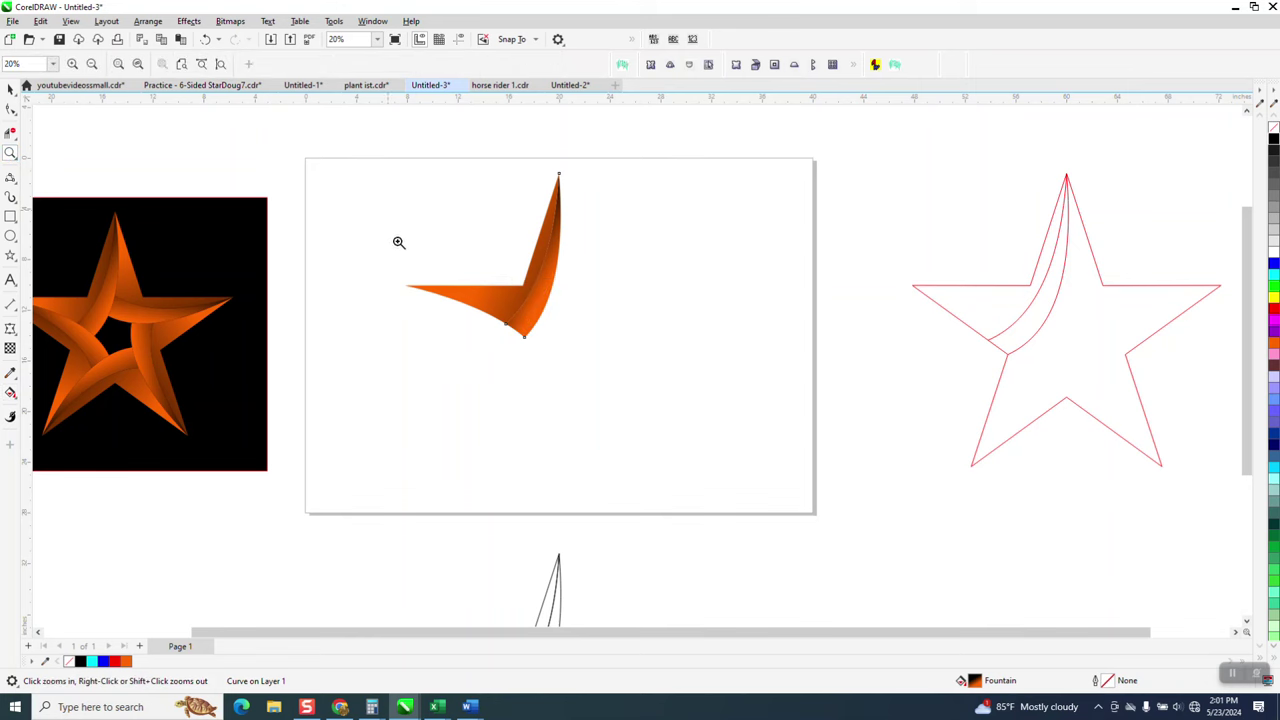
pyautogui.moveTo(397, 240); pyautogui.dragTo(758, 449)
# - Change the crescent gradient's angle and reposition its black end
pyautogui.click(10, 392)
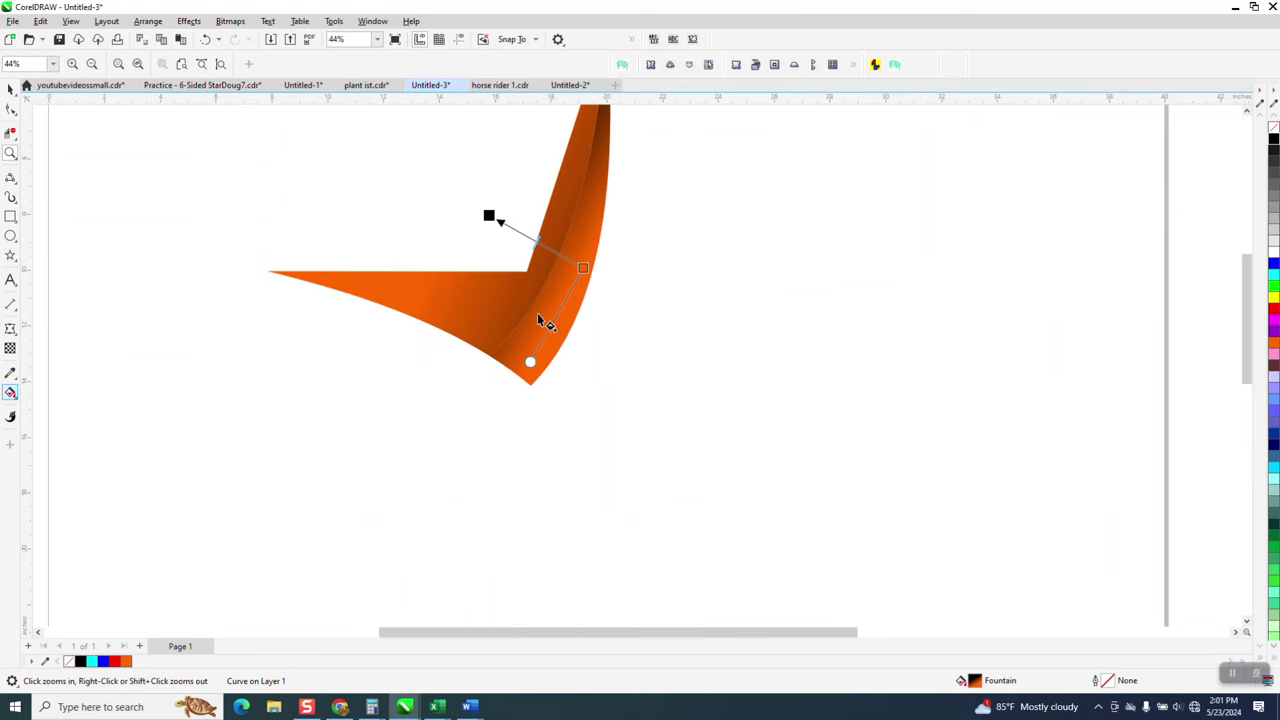
pyautogui.moveTo(591, 280); pyautogui.dragTo(655, 308)
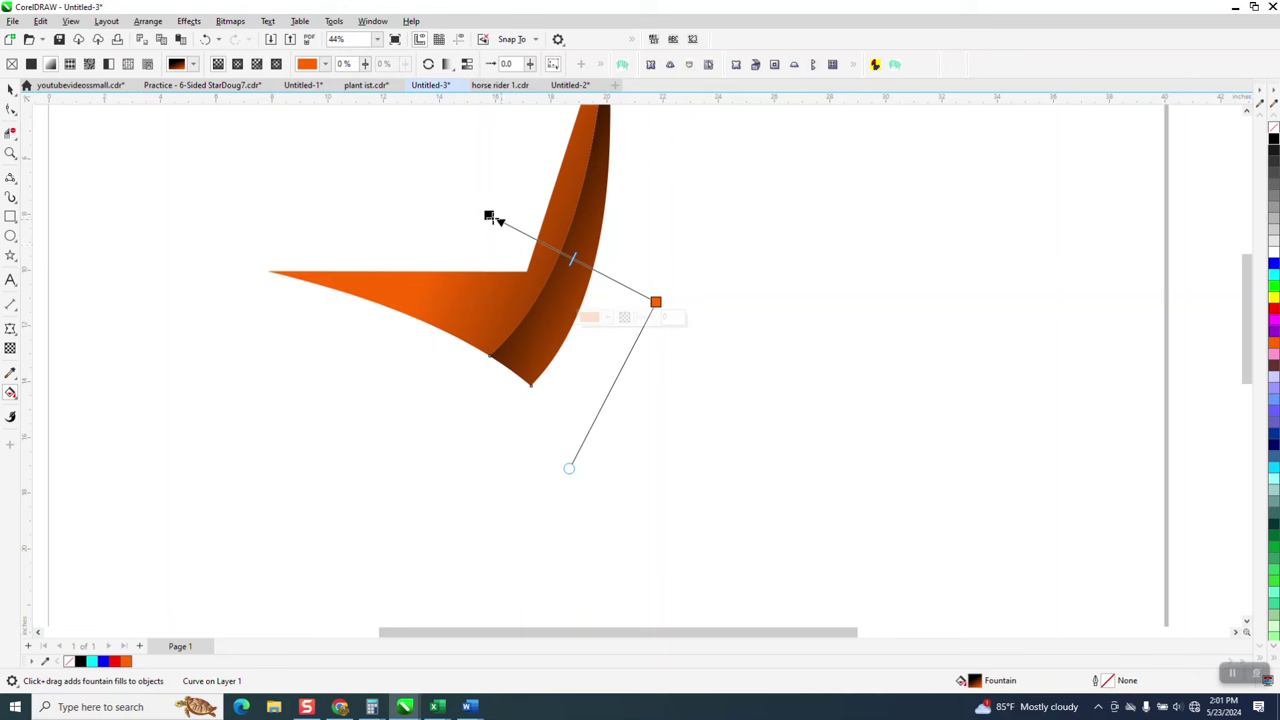
pyautogui.moveTo(489, 216); pyautogui.dragTo(454, 199)
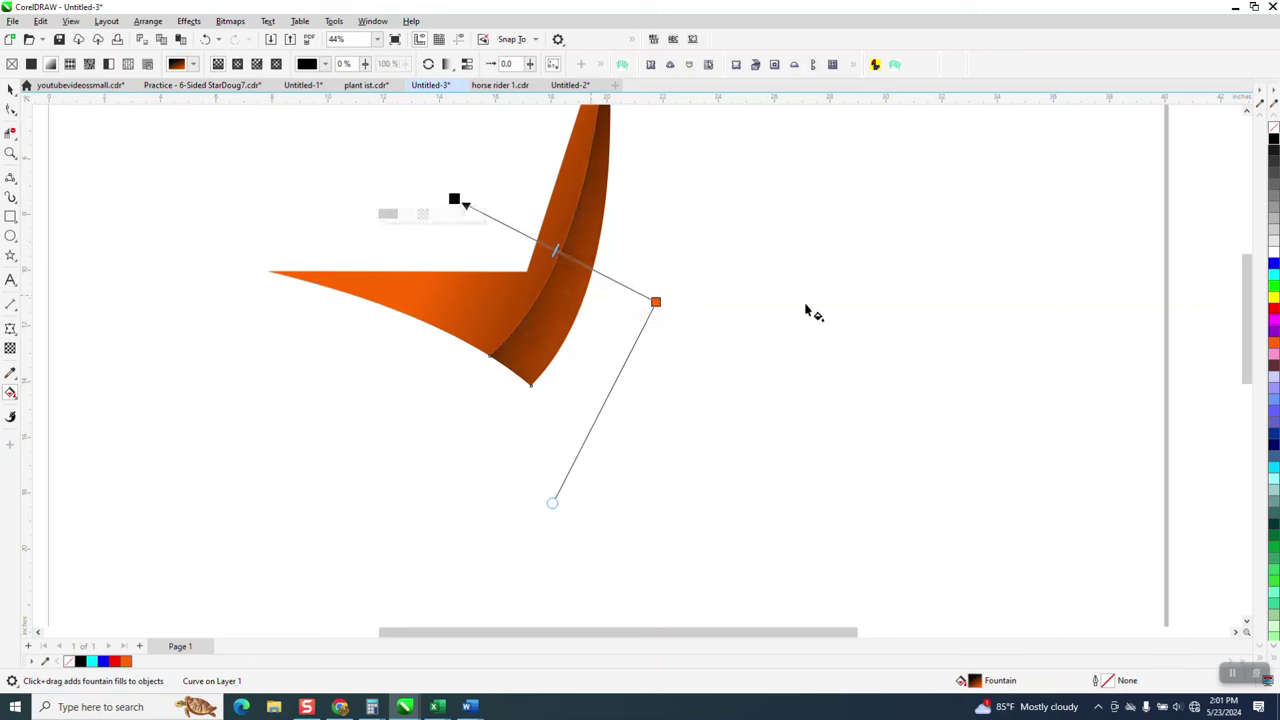
# - Add an orange colour stop at 22% to the crescent's gradient
pyautogui.moveTo(1275, 341); pyautogui.dragTo(630, 290)
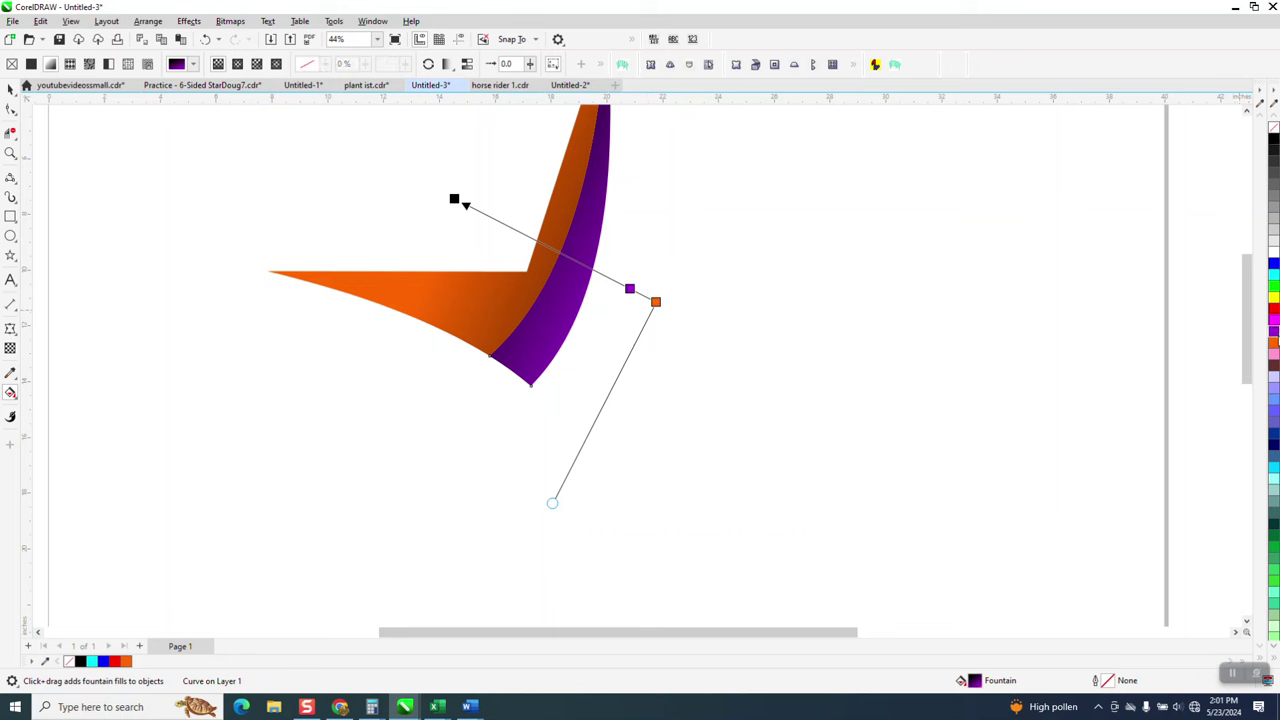
pyautogui.moveTo(1270, 345); pyautogui.dragTo(630, 290)
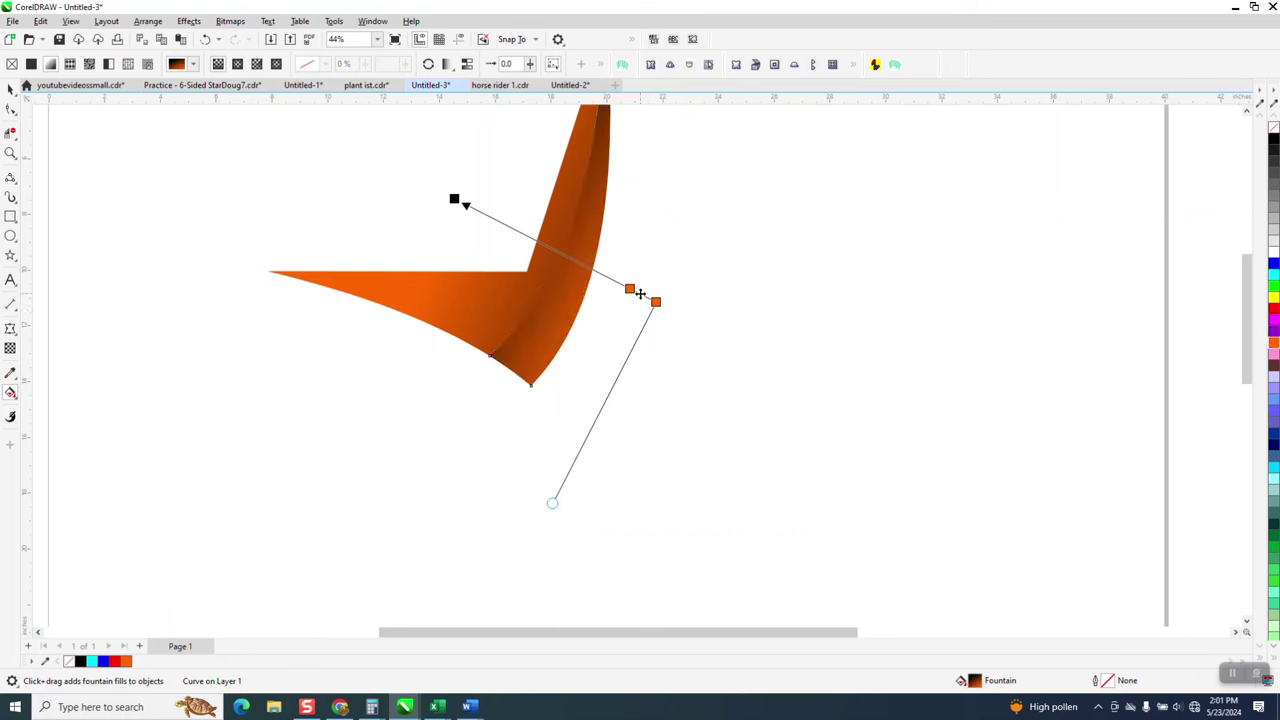
pyautogui.moveTo(629, 289); pyautogui.dragTo(611, 279)
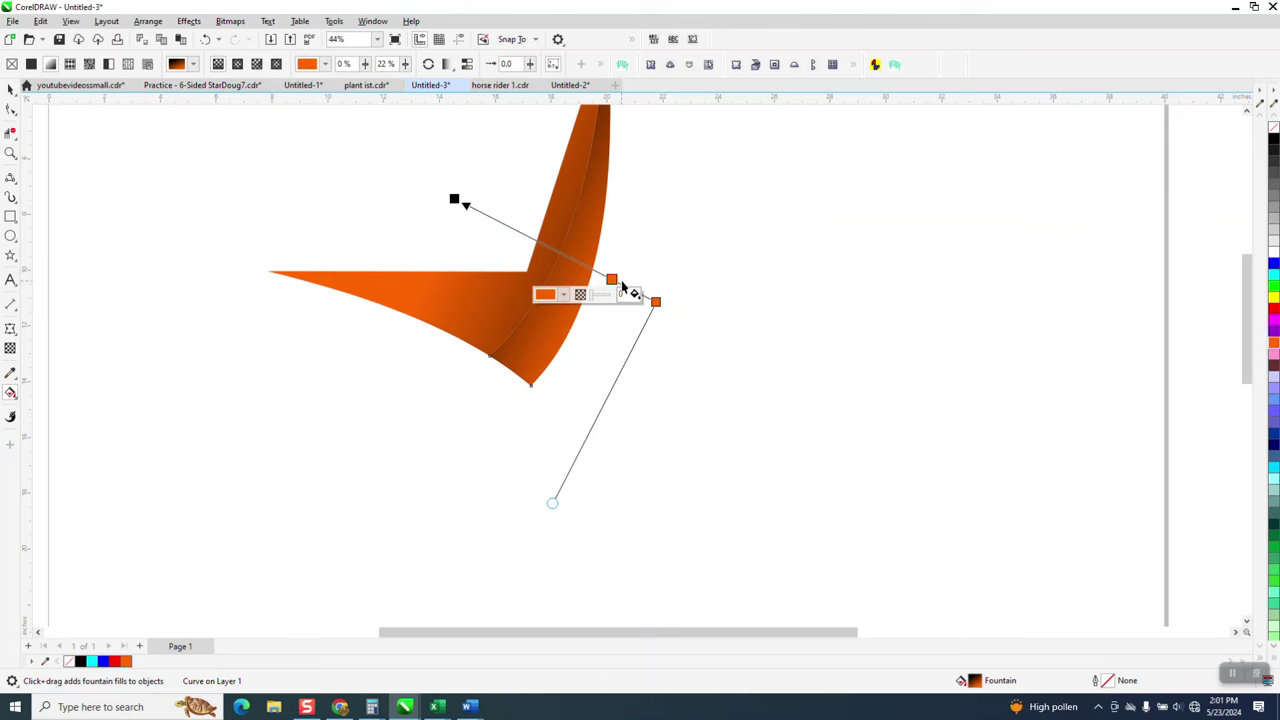
pyautogui.scroll(-1, 622, 290)
pyautogui.scroll(-1, 563, 363)
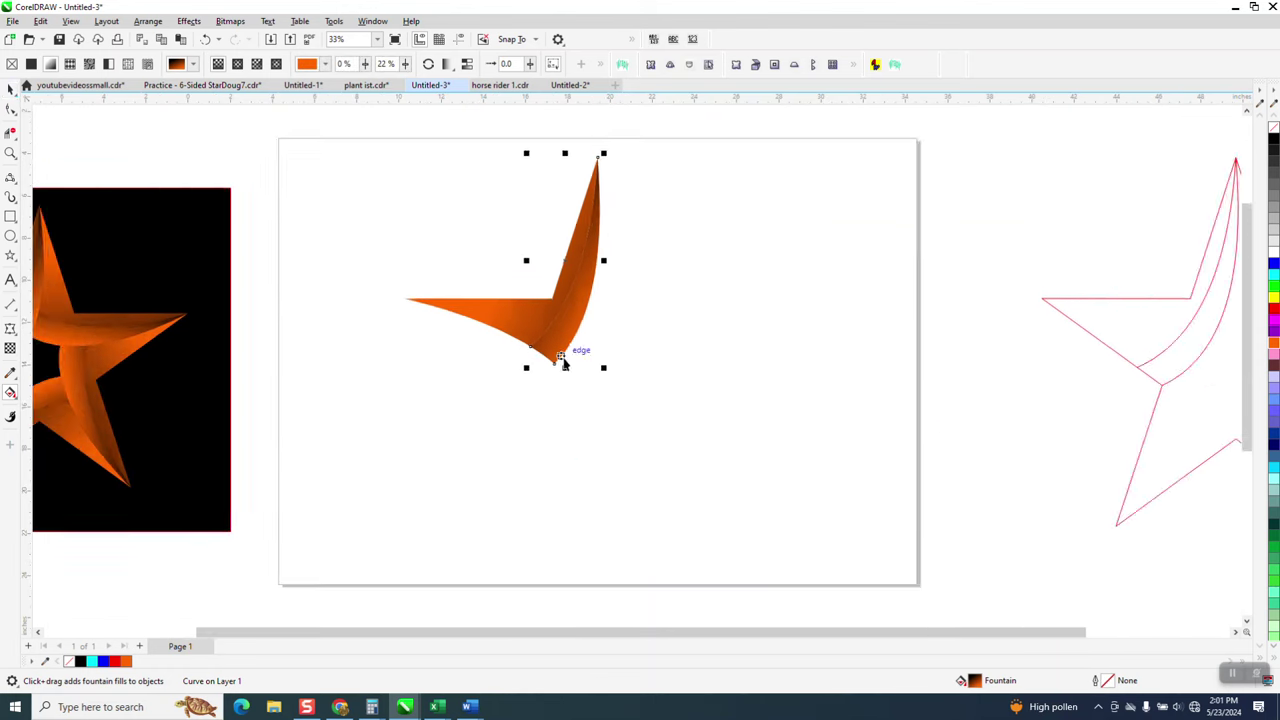
pyautogui.scroll(-1, 563, 363)
pyautogui.press('space')
# - Group the two shaded orange pieces and put the group in rotation mode
pyautogui.moveTo(416, 180); pyautogui.dragTo(748, 452)
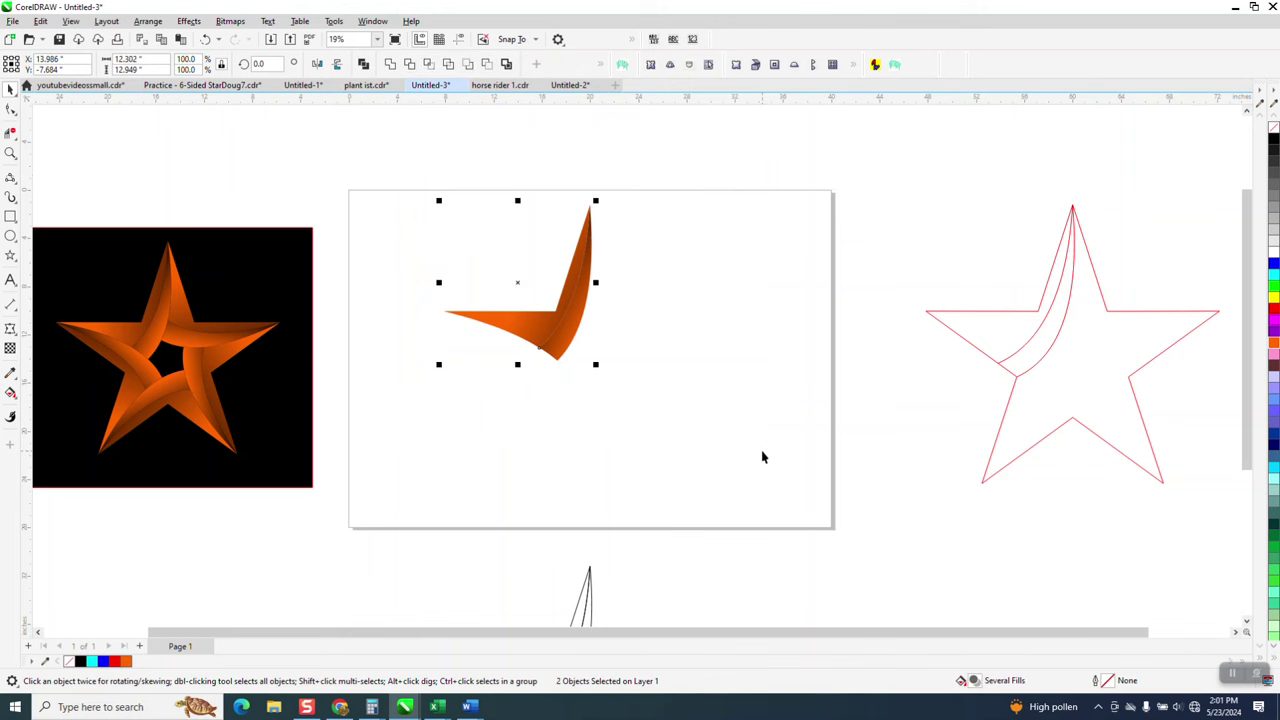
pyautogui.hotkey('ctrl', 'g')
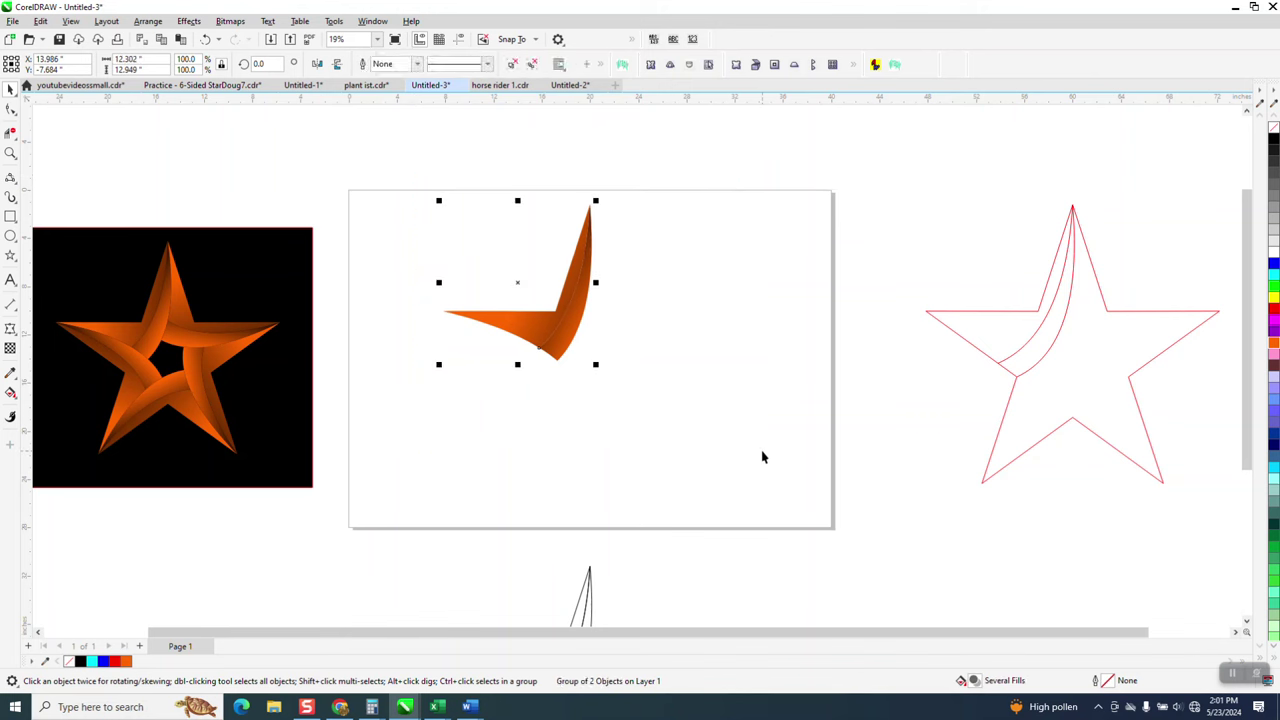
pyautogui.click(517, 300)
pyautogui.click(534, 332)
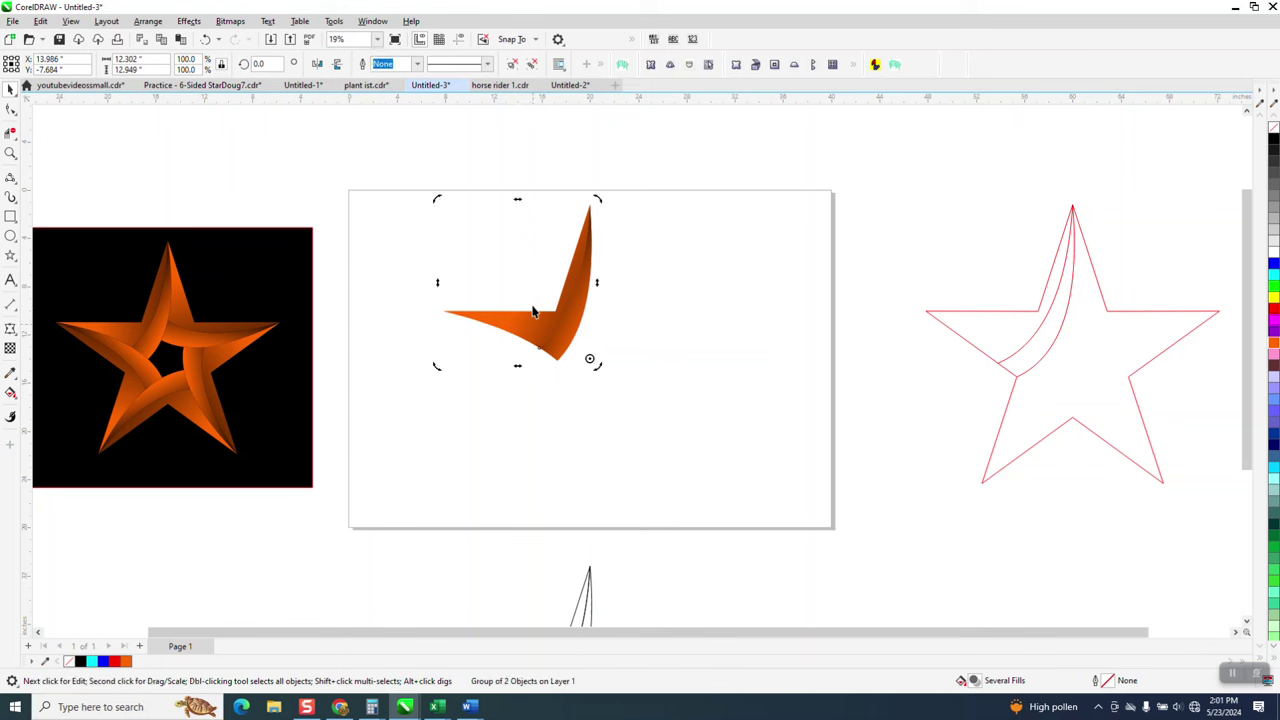
# - Add copies rotated 72°, 144°, 216° and 288° to complete the five arms
pyautogui.click(278, 63)
pyautogui.press('Return')
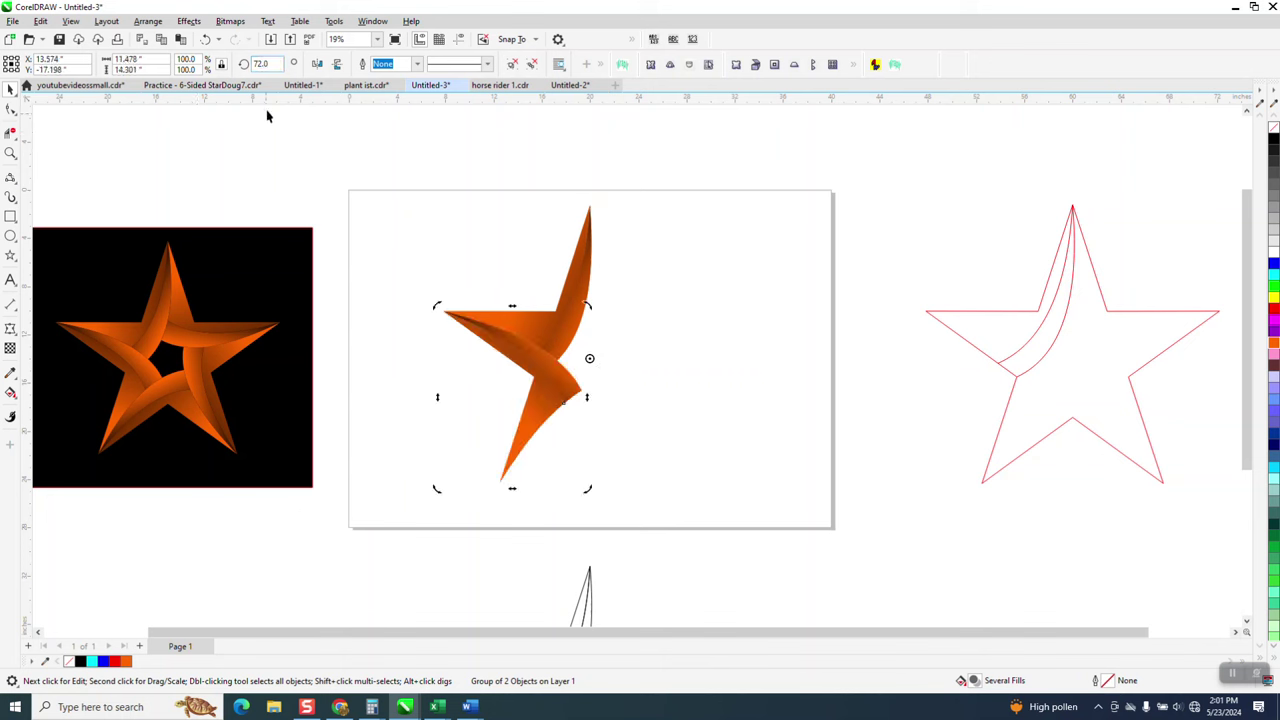
pyautogui.click(262, 63)
pyautogui.write('144')
pyautogui.press('Return')
pyautogui.hotkey('ctrl', 'r')
pyautogui.hotkey('ctrl', 'r')
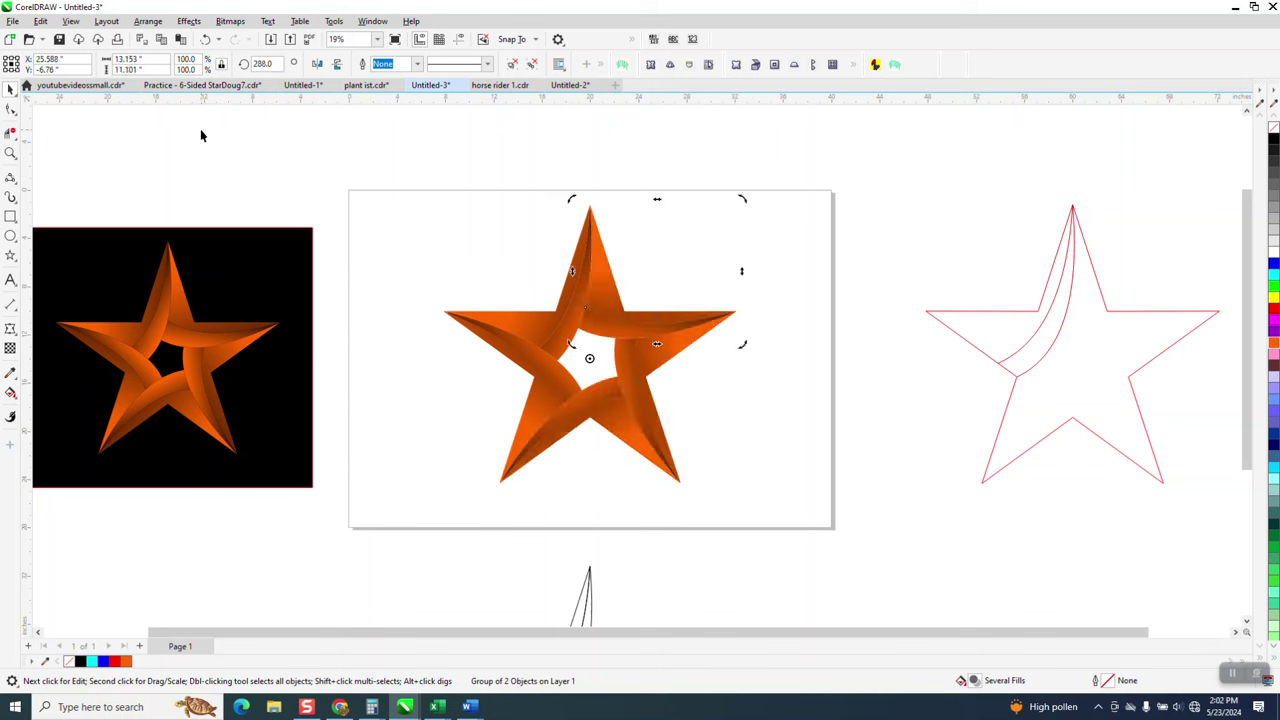
pyautogui.click(457, 349)
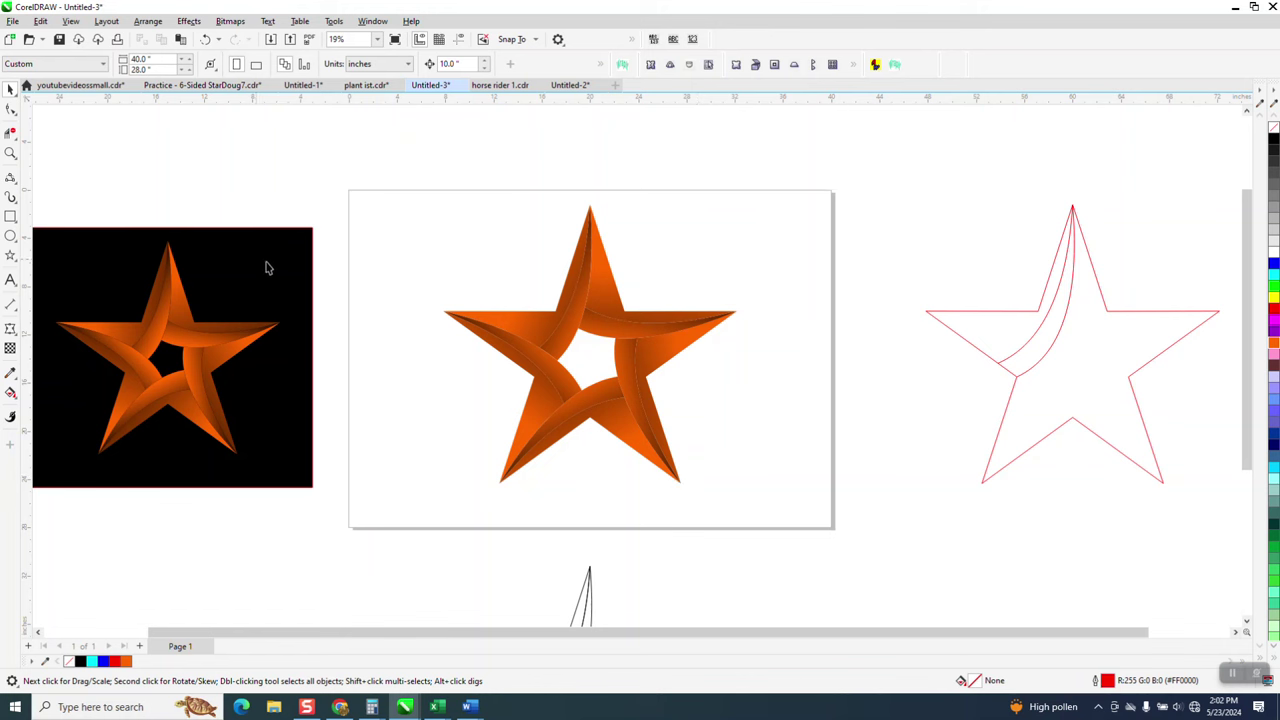
# - Clear the old stars, moving the outline star pieces onto the page and deleting them
pyautogui.moveTo(268, 268)
pyautogui.mouseDown()
pyautogui.moveTo(740, 277)
pyautogui.moveTo(305, 275)
pyautogui.moveTo(283, 264)
pyautogui.mouseUp()
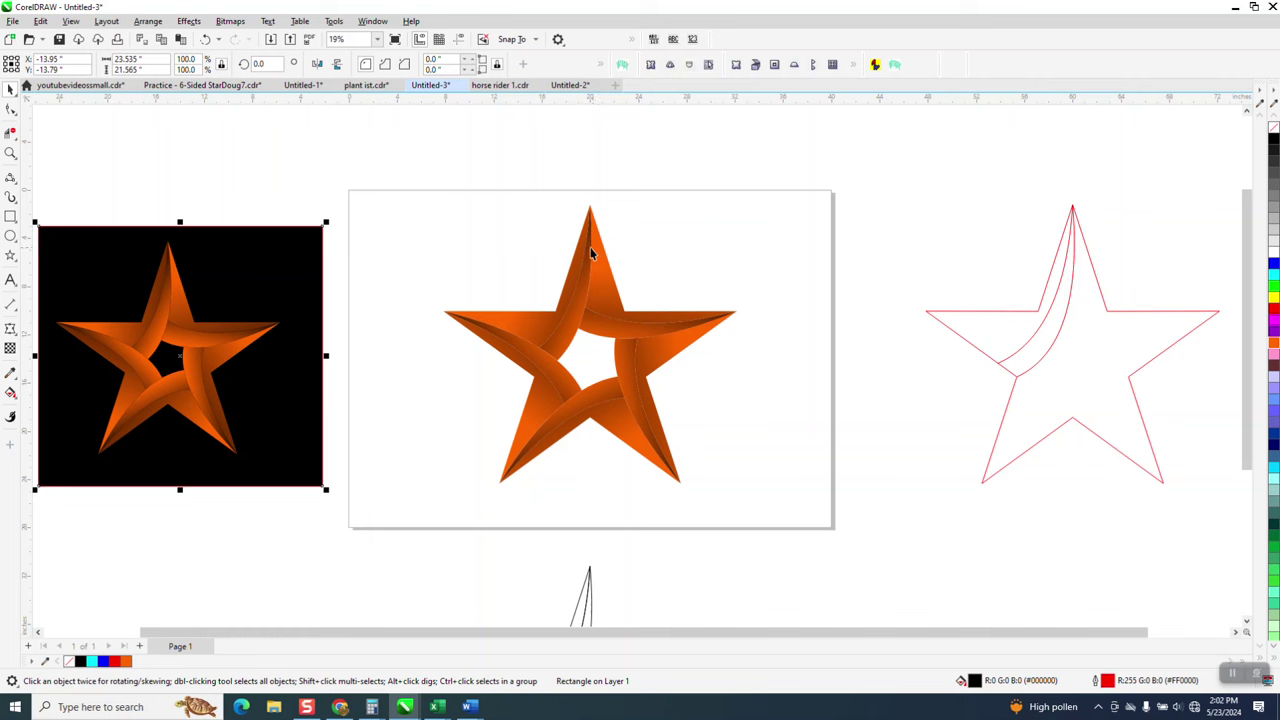
pyautogui.moveTo(438, 190); pyautogui.dragTo(758, 503)
pyautogui.click(758, 503)
pyautogui.scroll(-3, 631, 404)
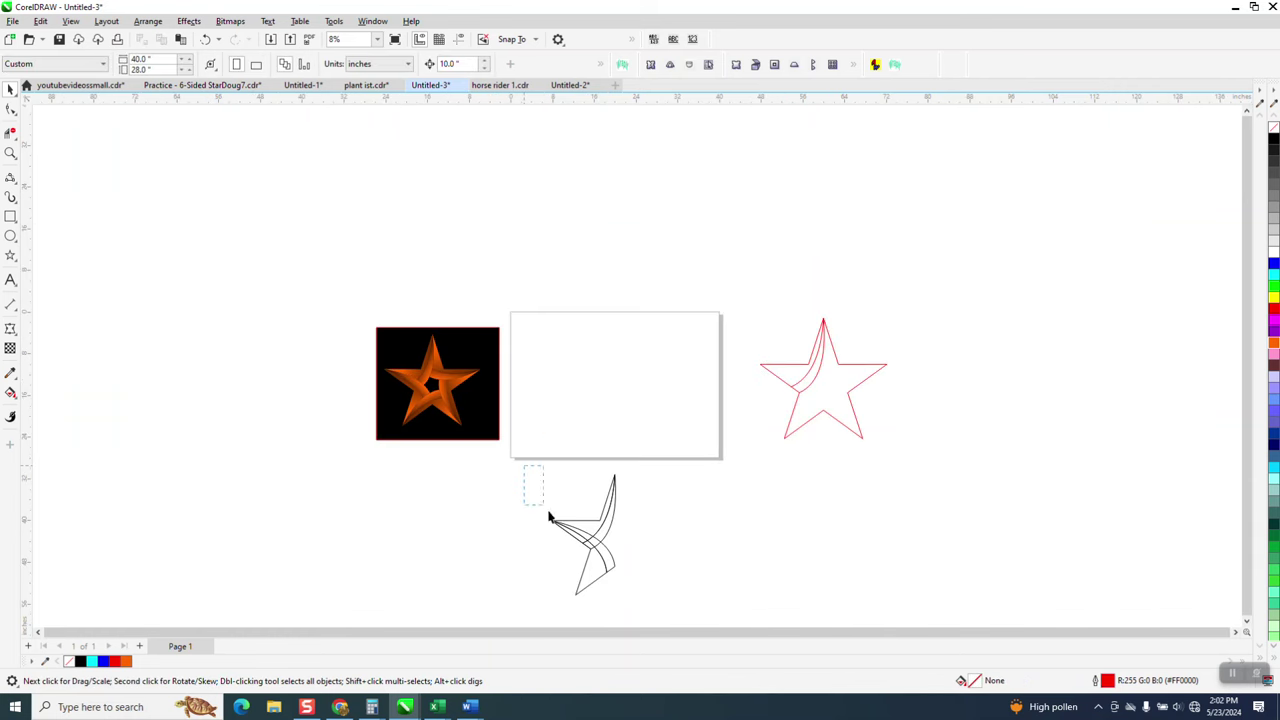
pyautogui.moveTo(549, 516); pyautogui.dragTo(695, 616)
pyautogui.press('Up')
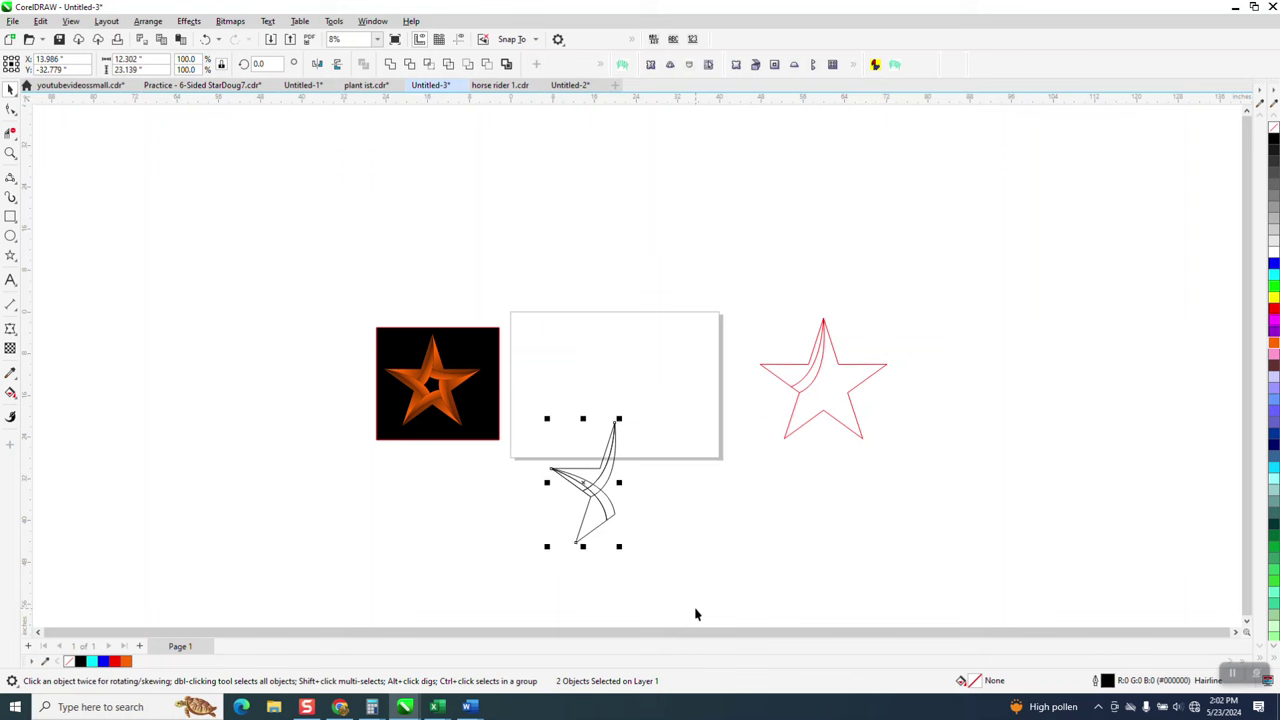
pyautogui.press('Up')
pyautogui.press('Up')
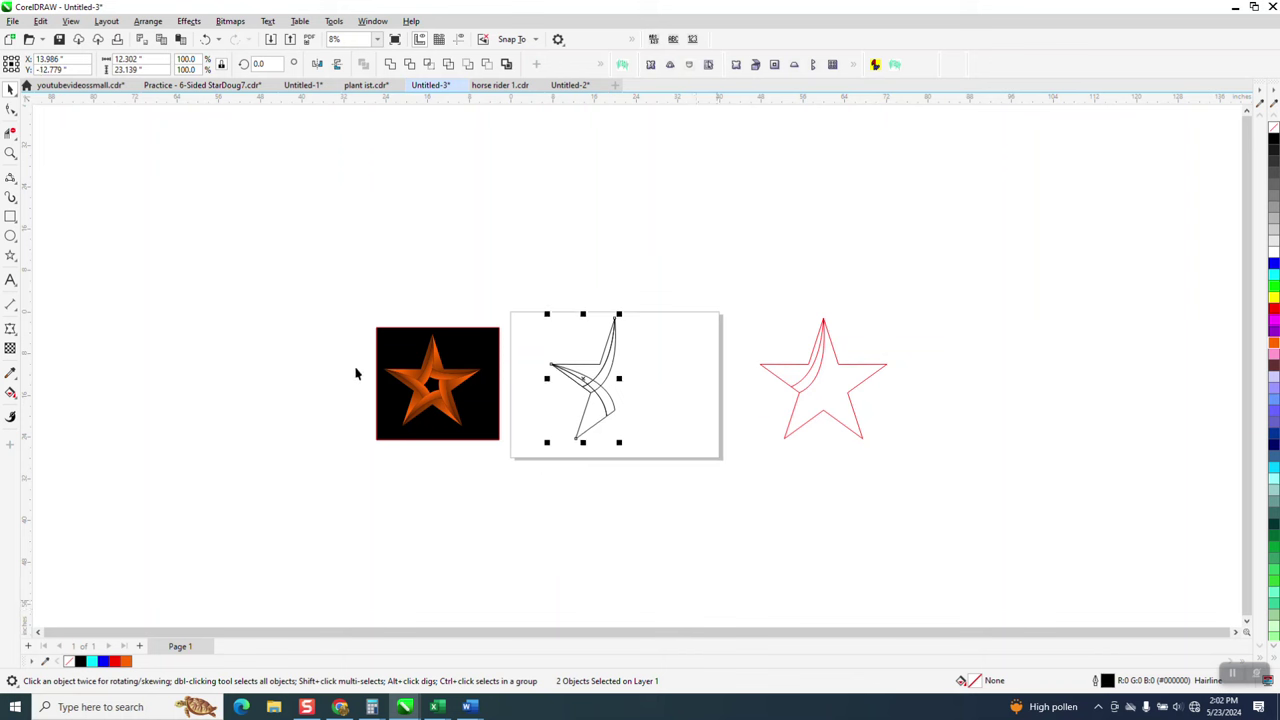
pyautogui.moveTo(528, 276); pyautogui.dragTo(689, 517)
pyautogui.press('Delete')
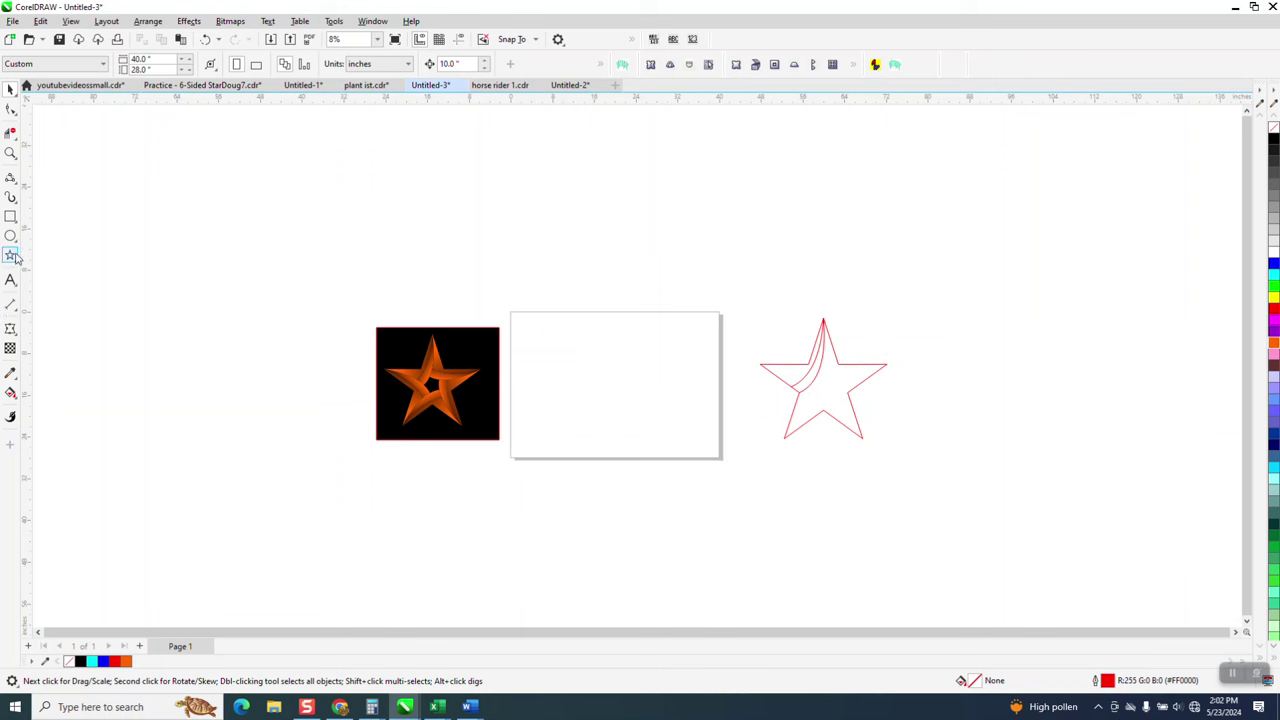
# - Draw a new star on the page, reduce it to 5 points, and zoom in on it
pyautogui.click(10, 256)
pyautogui.moveTo(614, 384); pyautogui.dragTo(591, 457)
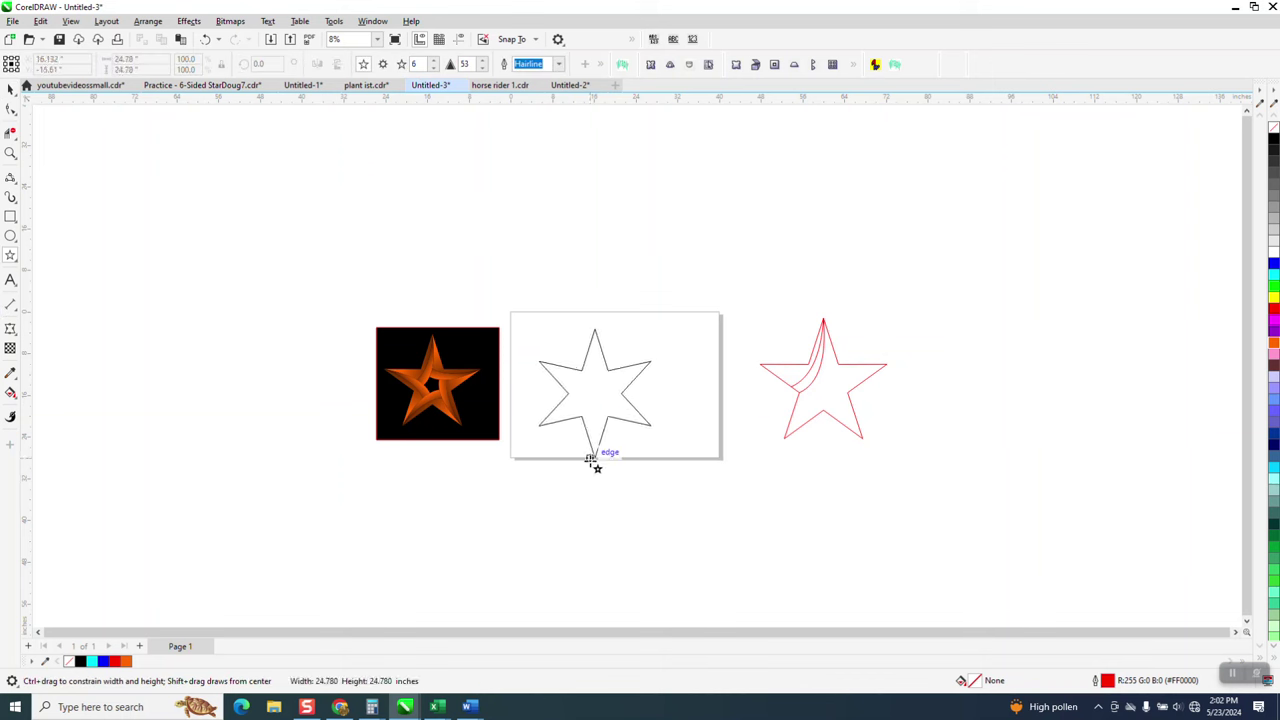
pyautogui.click(433, 67)
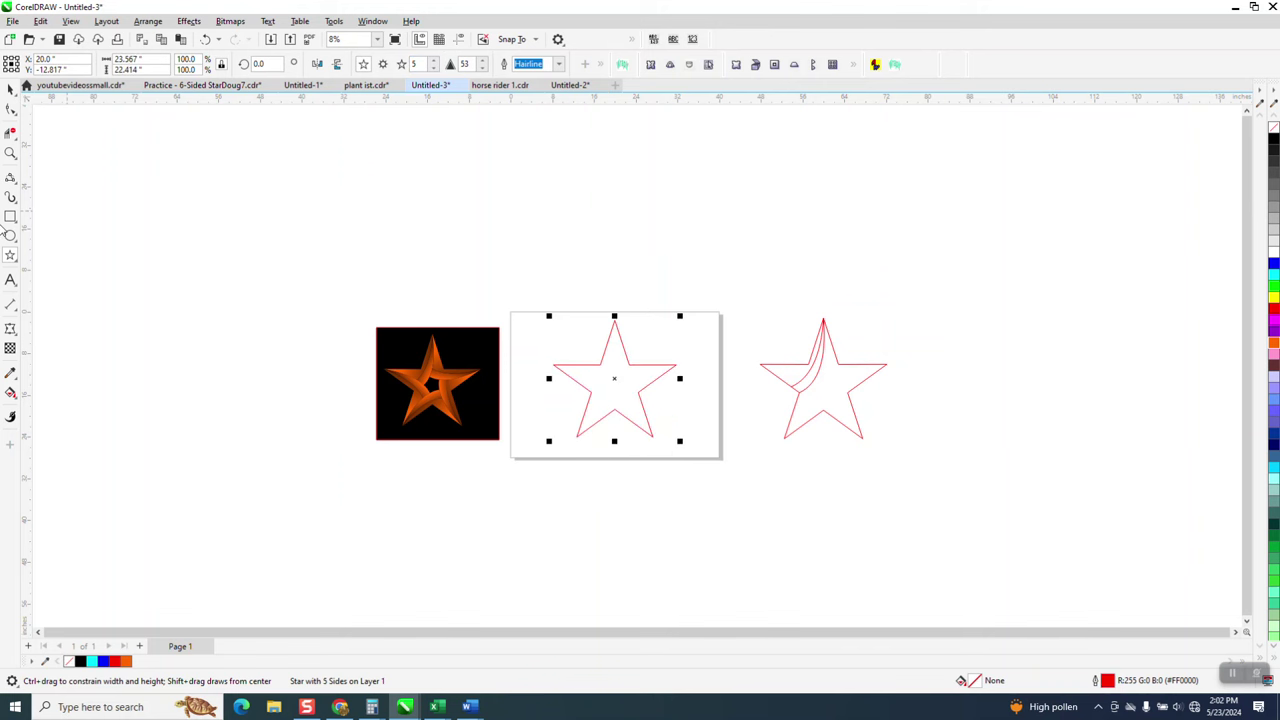
pyautogui.click(10, 153)
pyautogui.moveTo(557, 314); pyautogui.dragTo(765, 486)
pyautogui.scroll(-1, 711, 454)
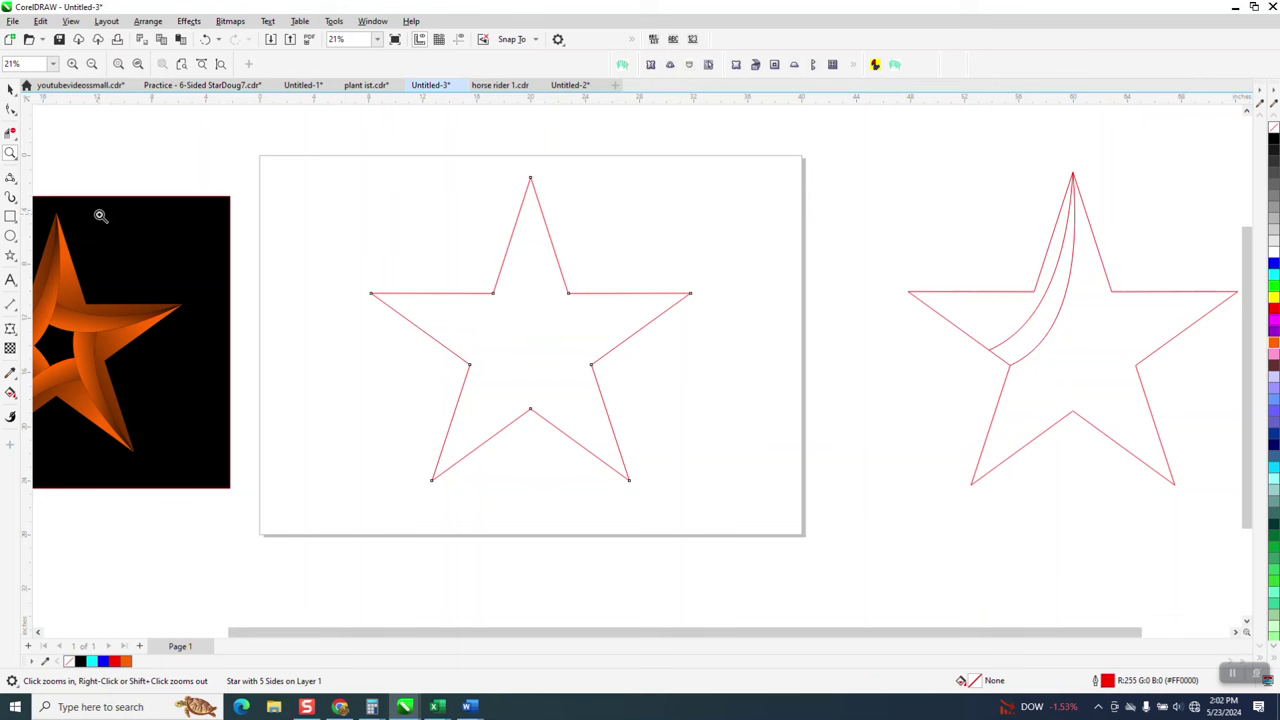
# - Draw two 3-point curves from the star's lower-left point and left inner corner toward the top point
pyautogui.click(16, 184)
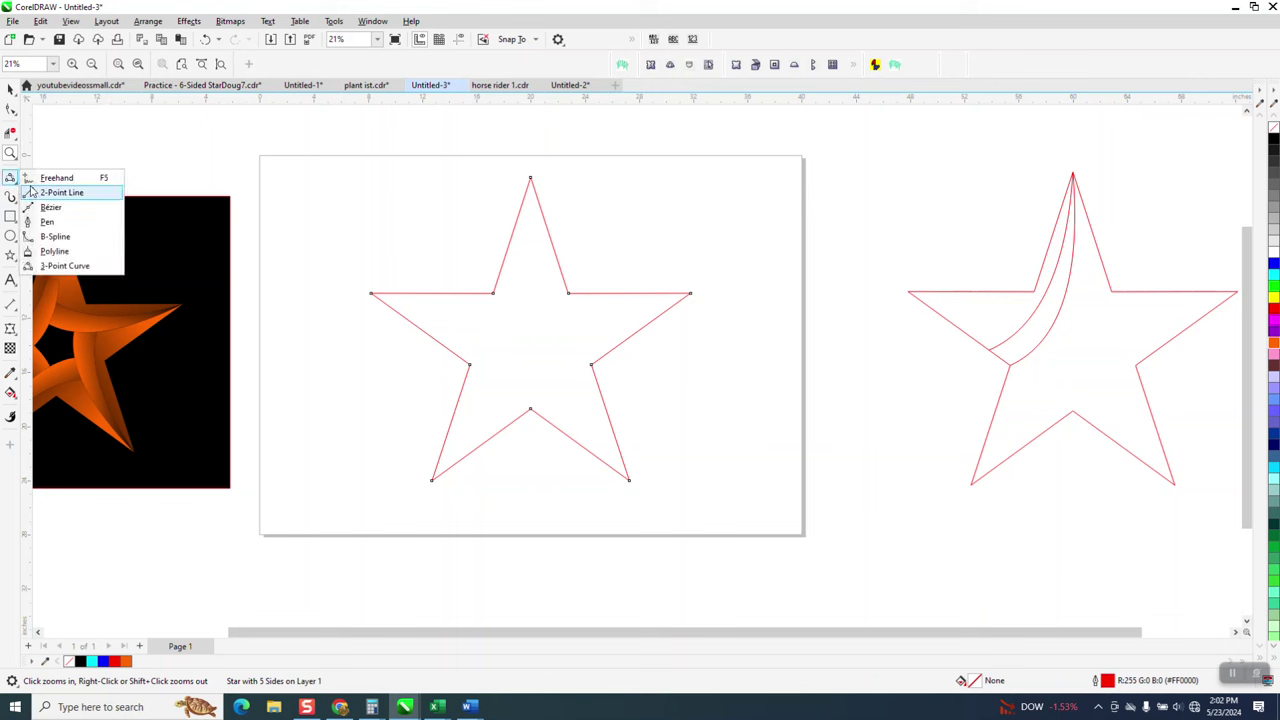
pyautogui.click(60, 266)
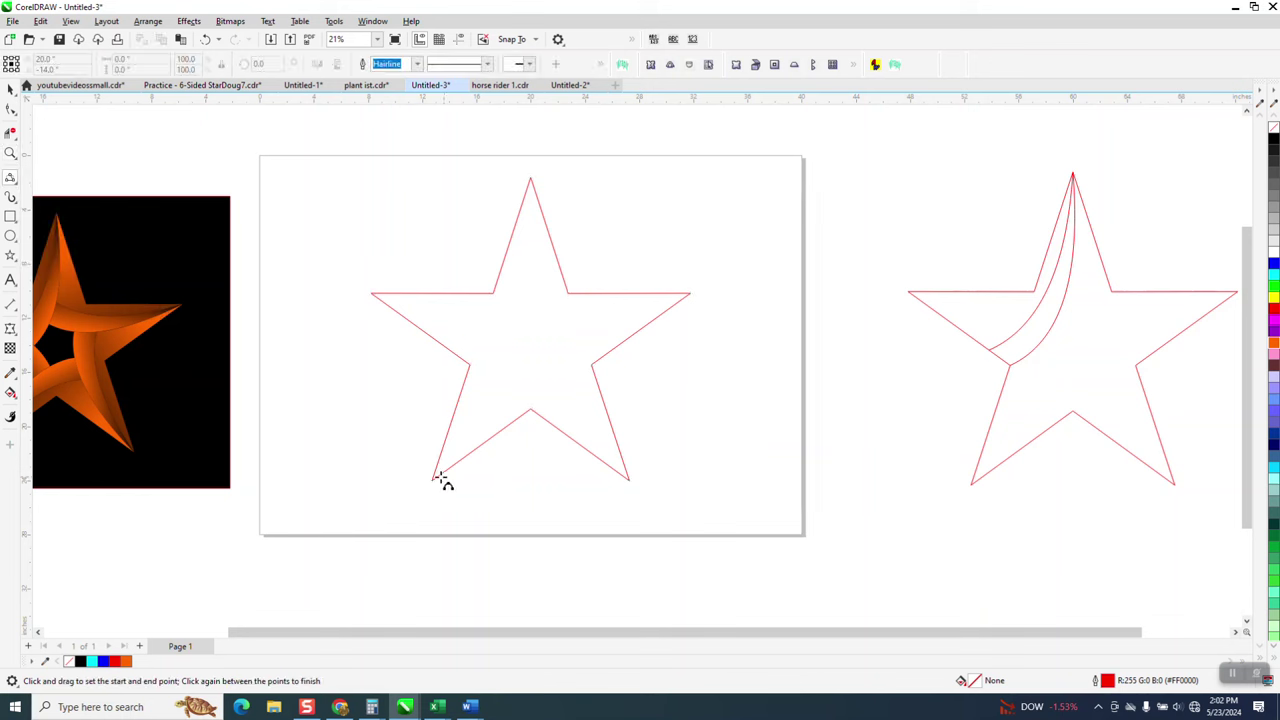
pyautogui.moveTo(433, 480); pyautogui.dragTo(530, 178)
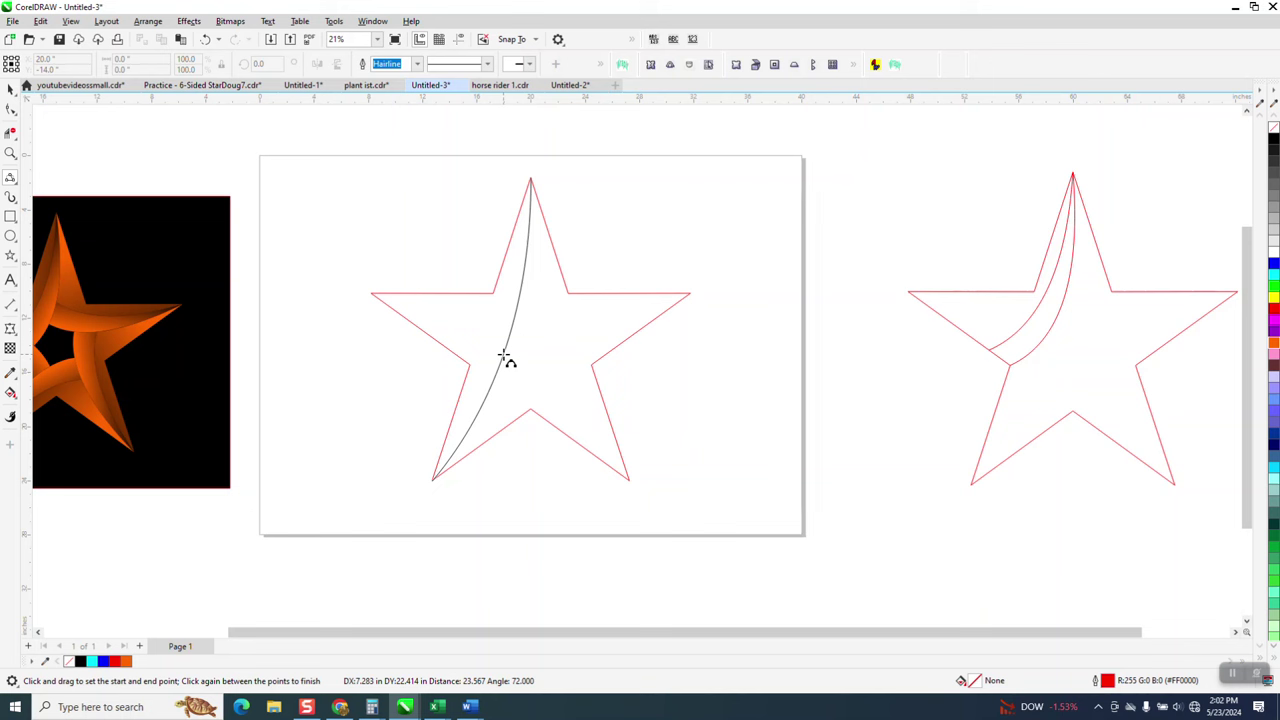
pyautogui.click(509, 350)
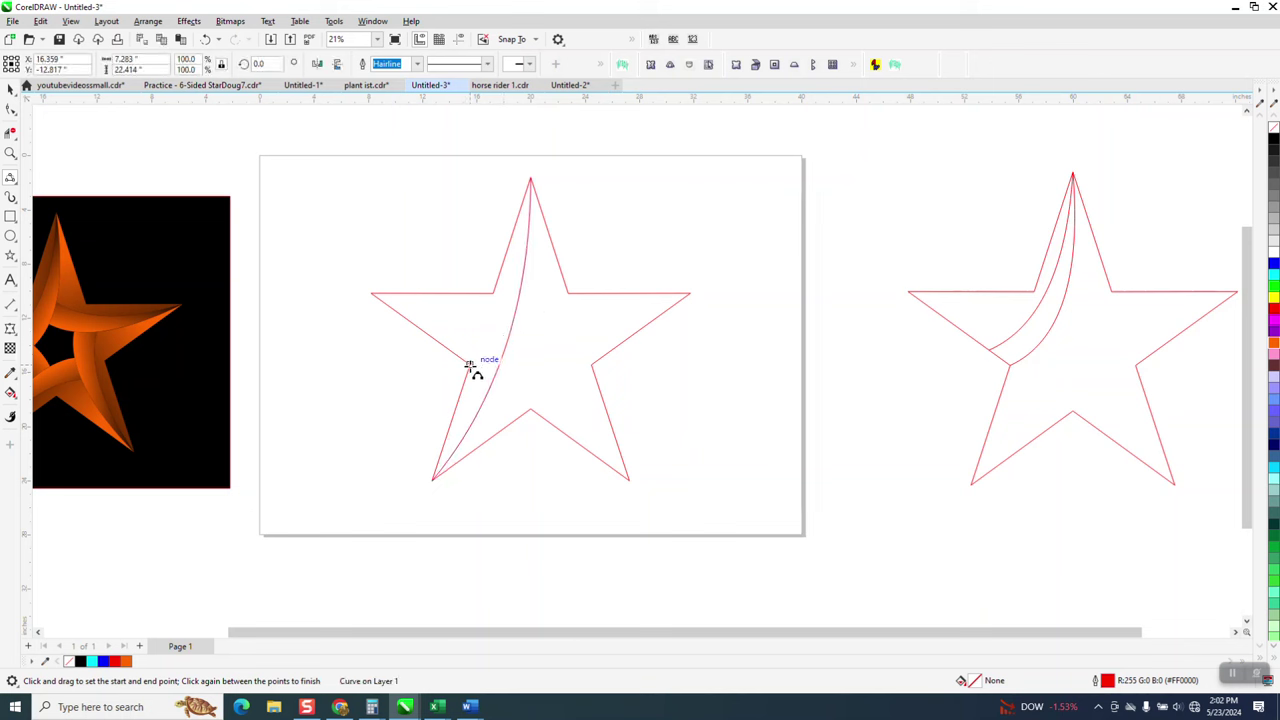
pyautogui.moveTo(470, 364); pyautogui.dragTo(526, 256)
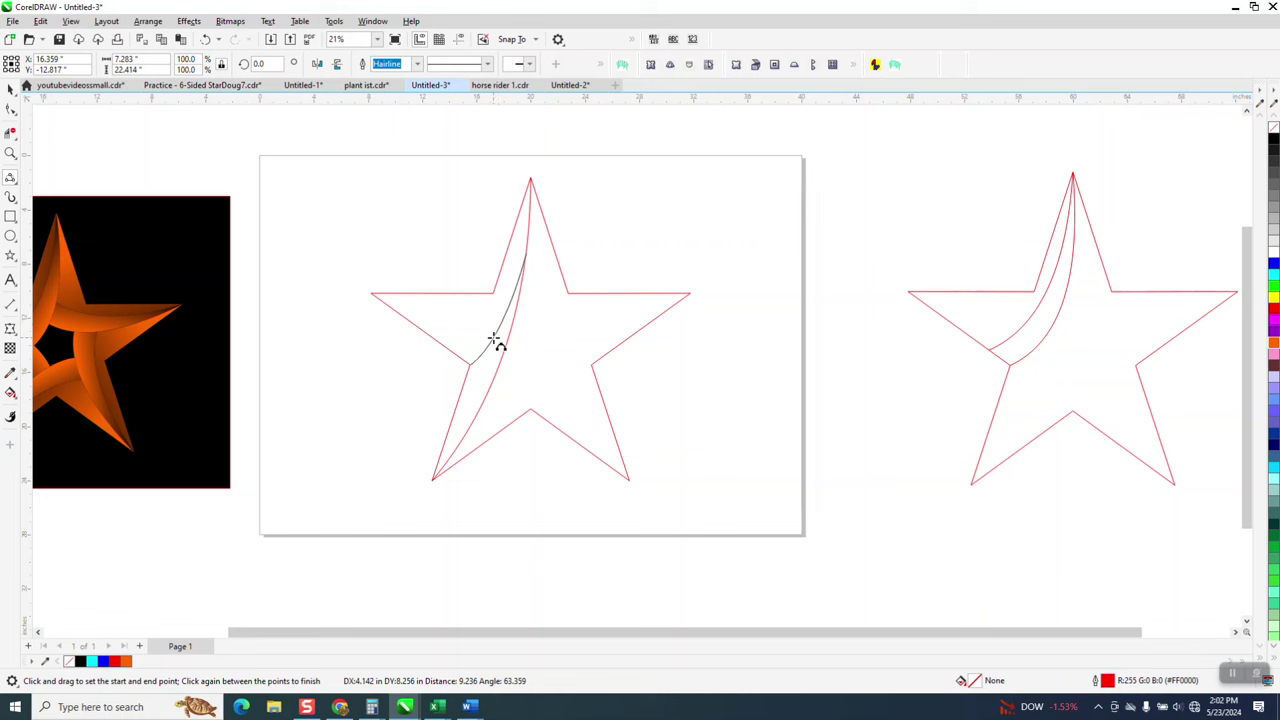
pyautogui.click(497, 340)
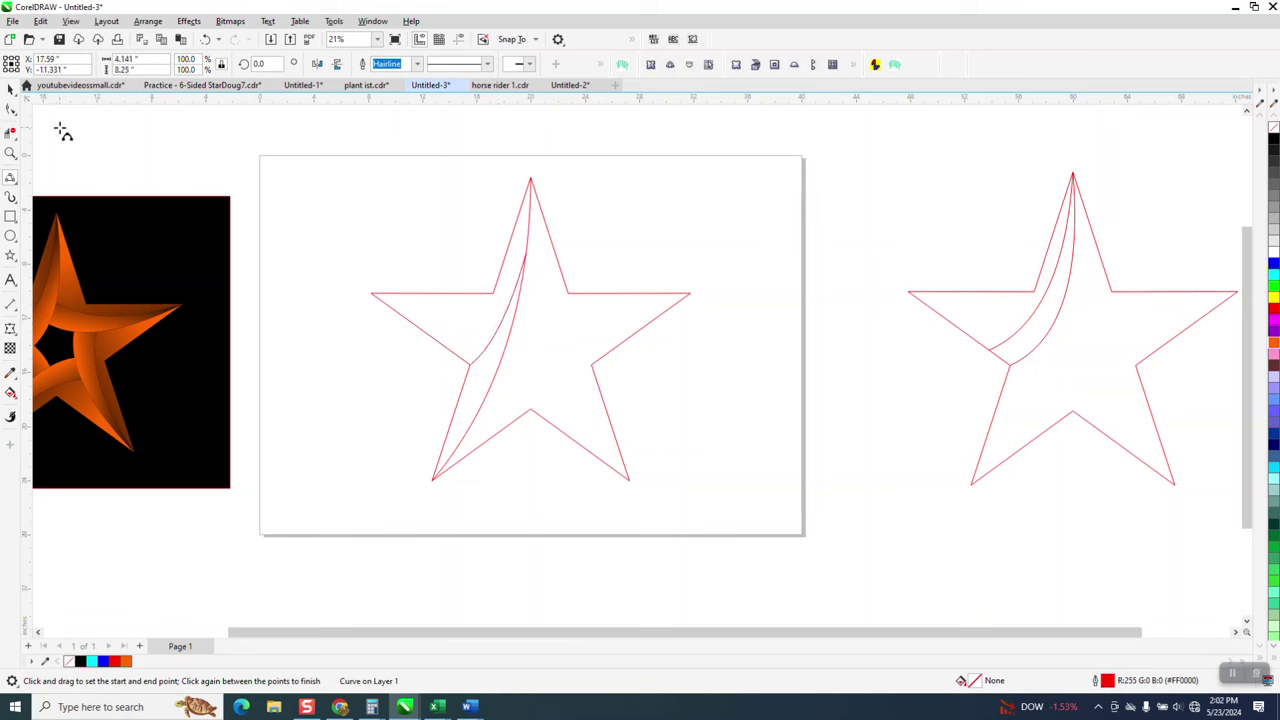
pyautogui.press('space')
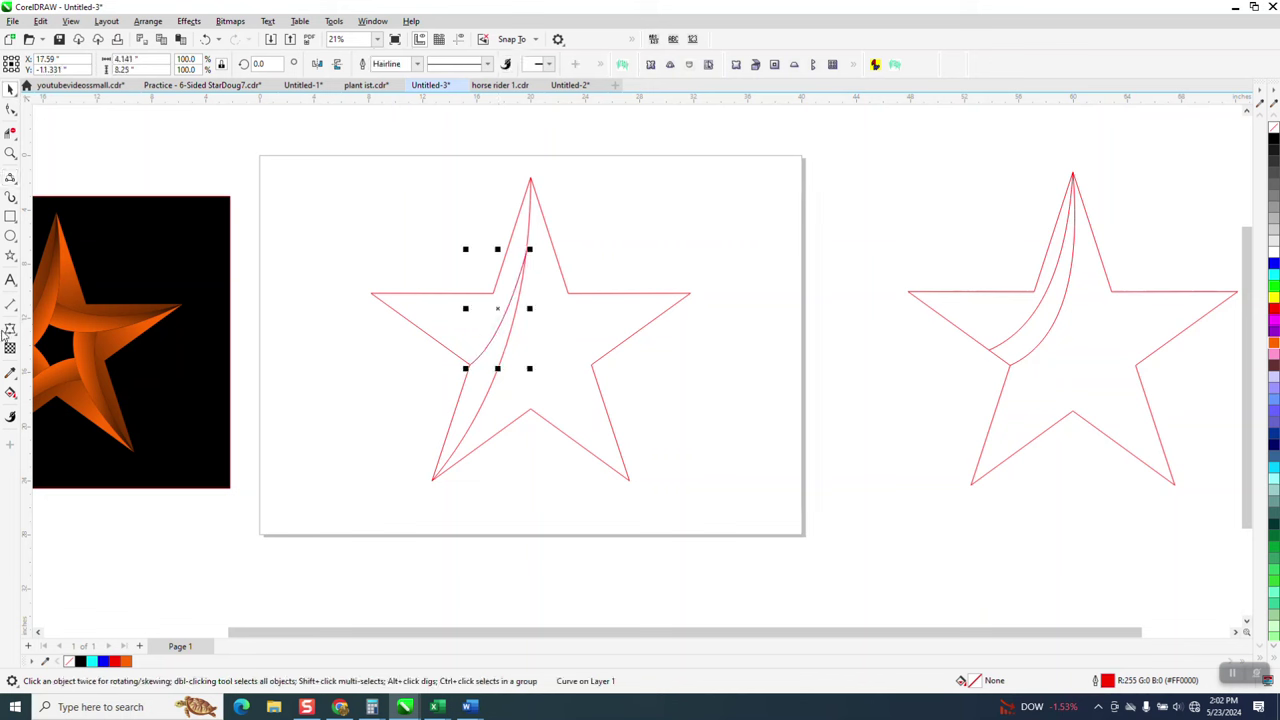
pyautogui.click(10, 393)
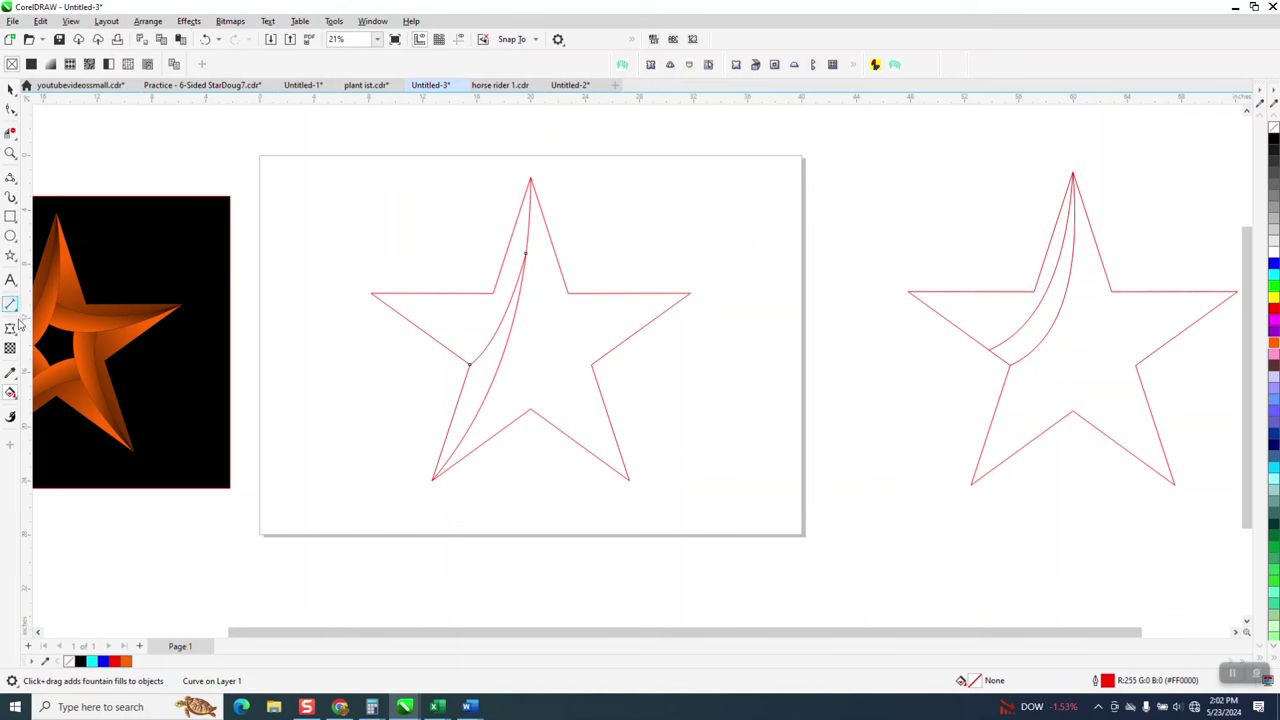
pyautogui.click(16, 399)
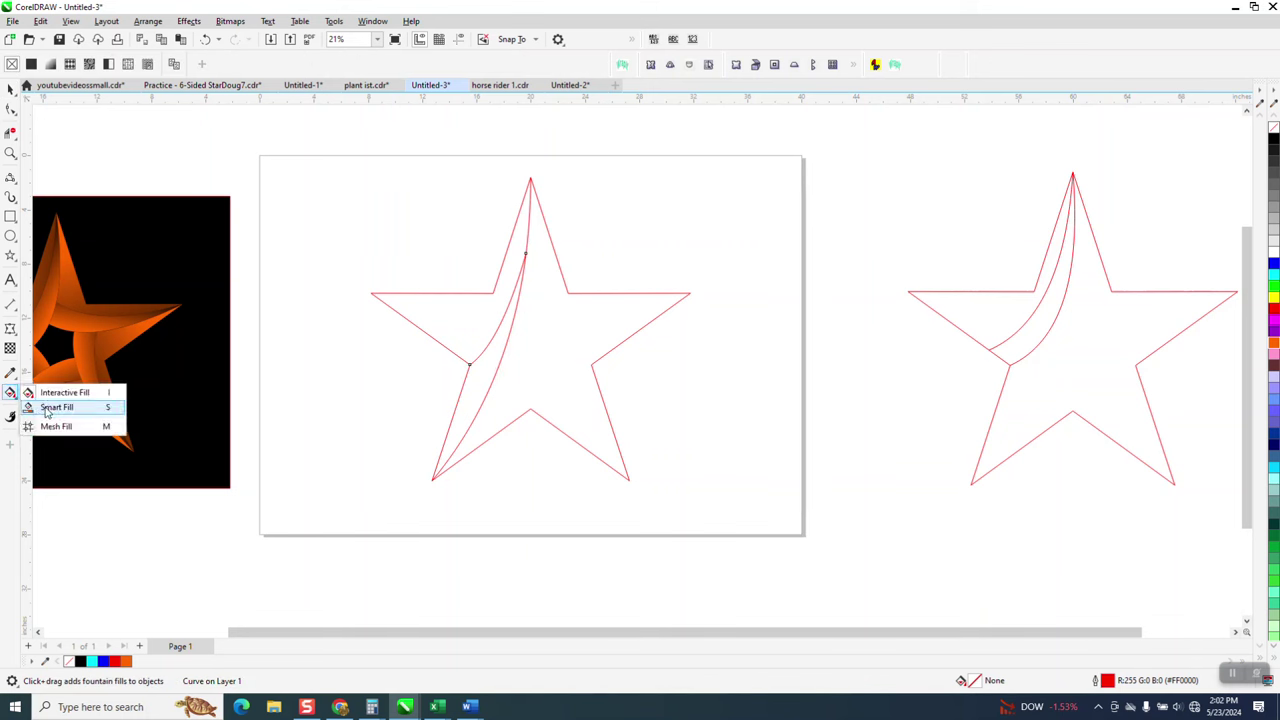
# - Smart Fill the star's upper-left region and left-arm sliver orange, nudging both pieces up
pyautogui.click(50, 408)
pyautogui.click(449, 329)
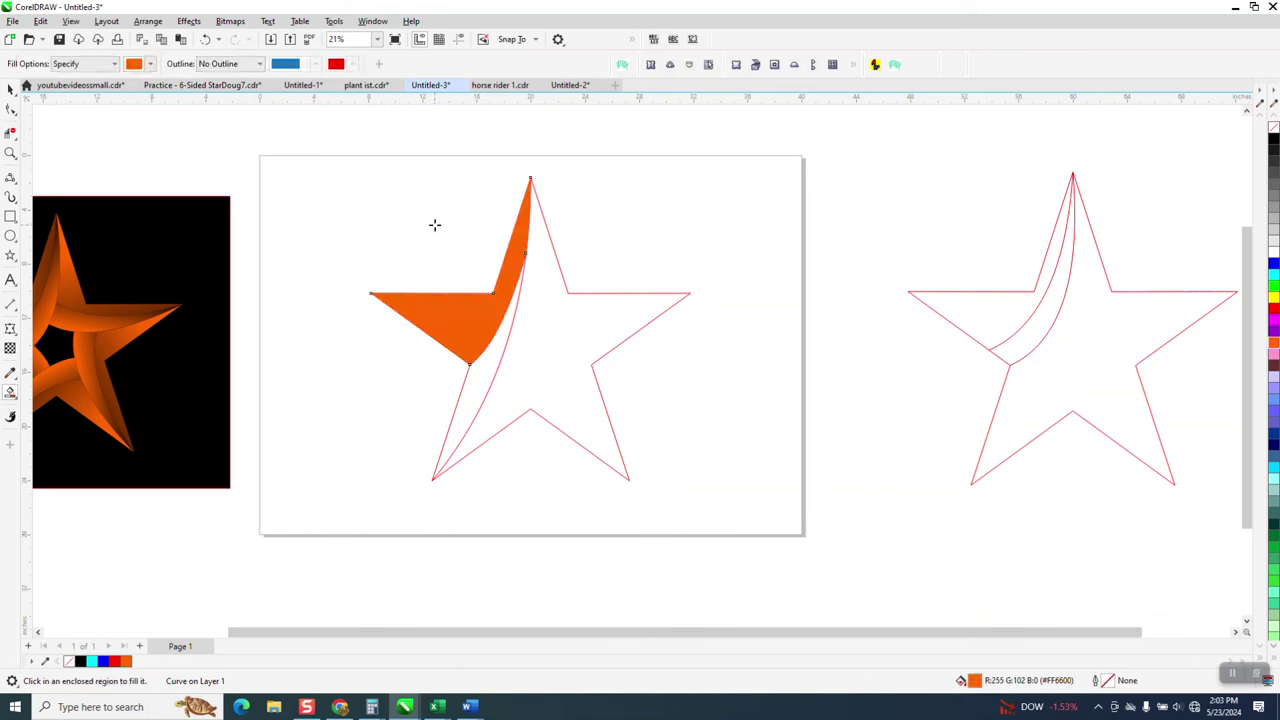
pyautogui.press('pagedown')
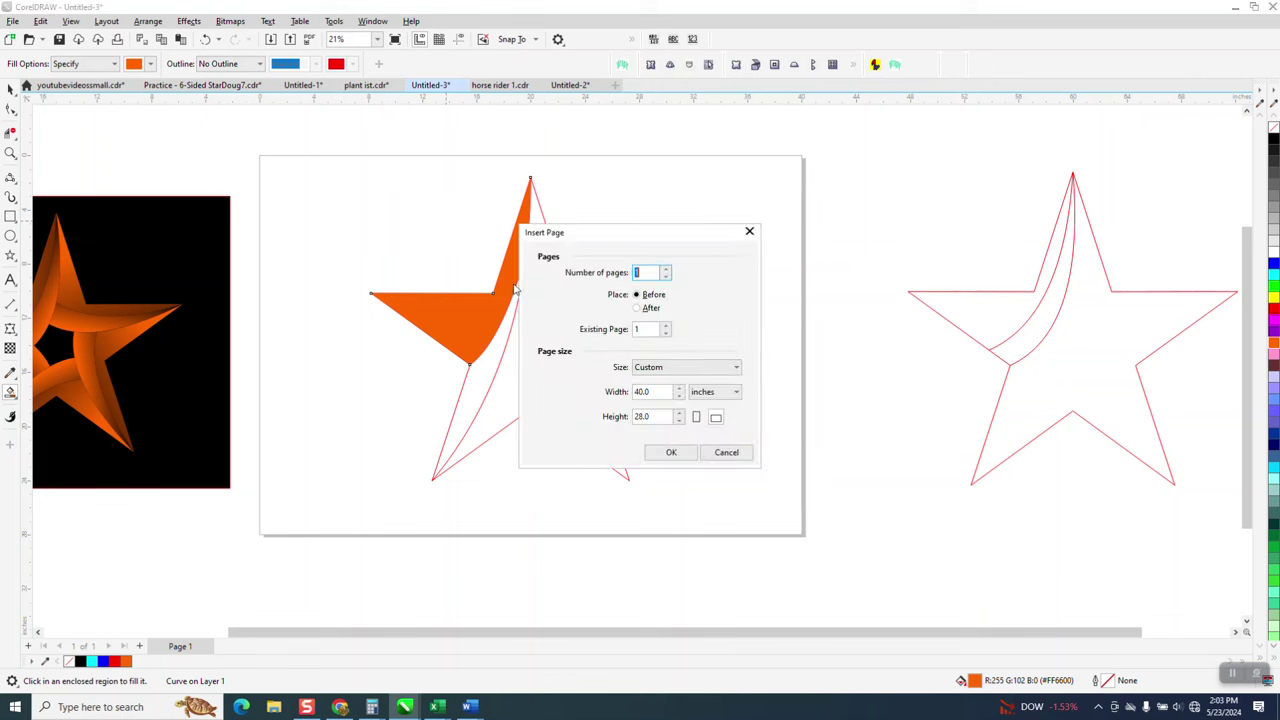
pyautogui.click(726, 452)
pyautogui.press('Up')
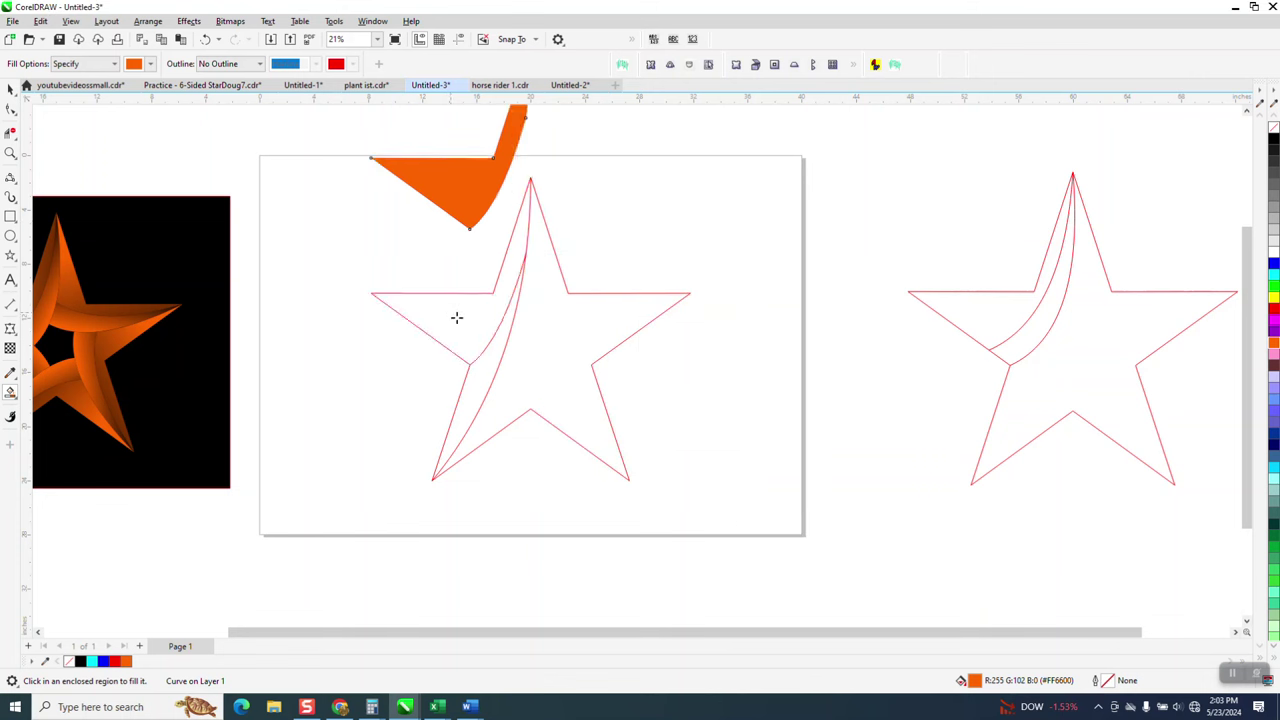
pyautogui.click(497, 349)
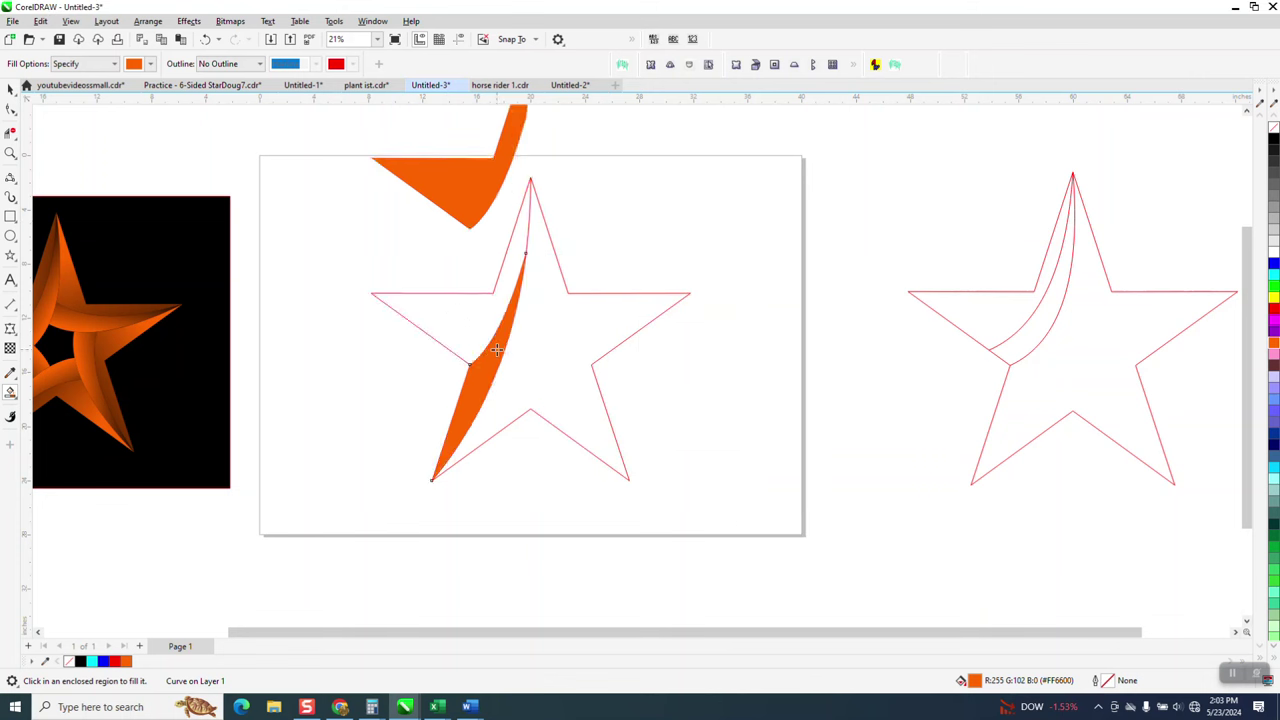
pyautogui.press('Up')
pyautogui.scroll(-1, 471, 406)
# - Delete the leftover star outlines, give both pieces no fill and a black outline, and group them
pyautogui.click(10, 89)
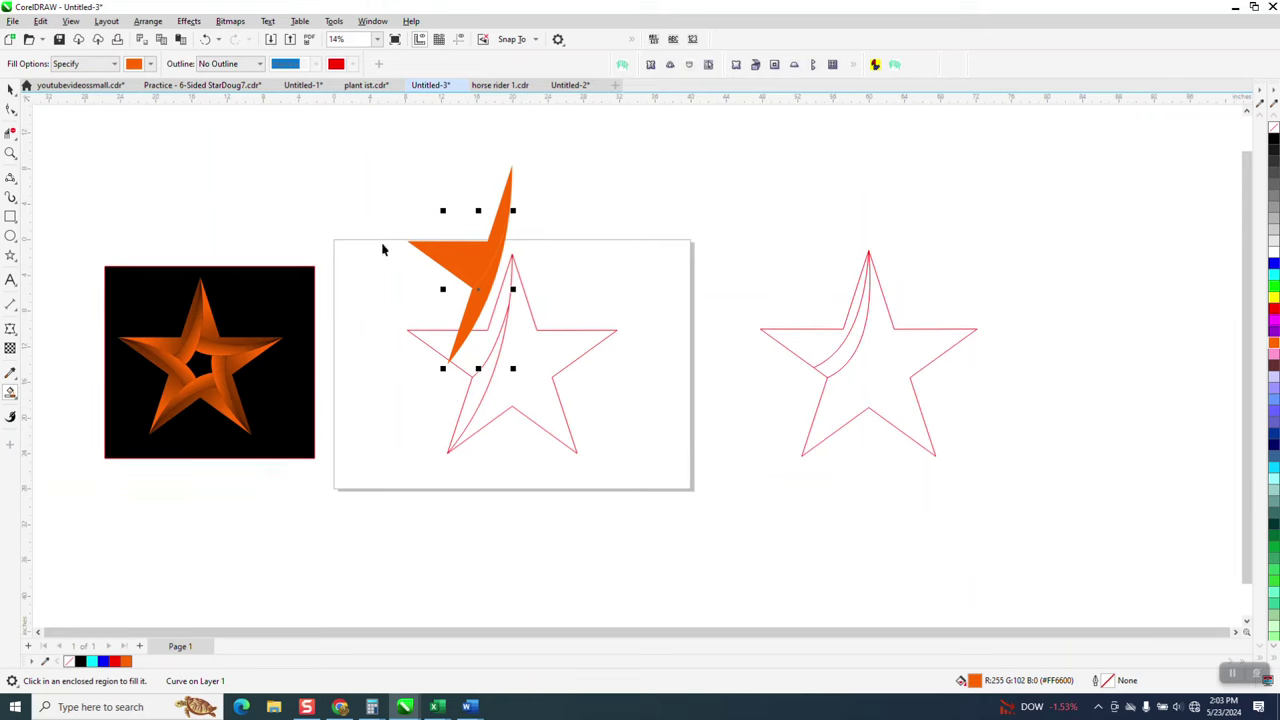
pyautogui.moveTo(641, 243); pyautogui.dragTo(374, 491)
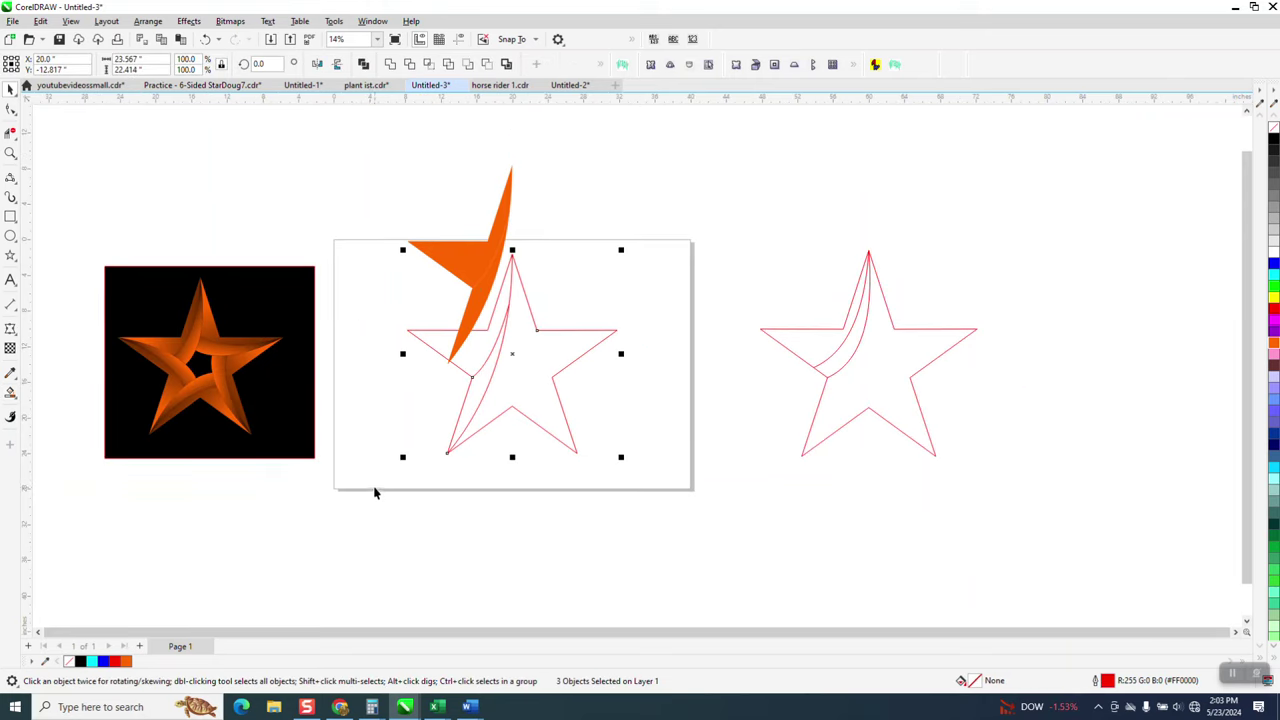
pyautogui.press('Delete')
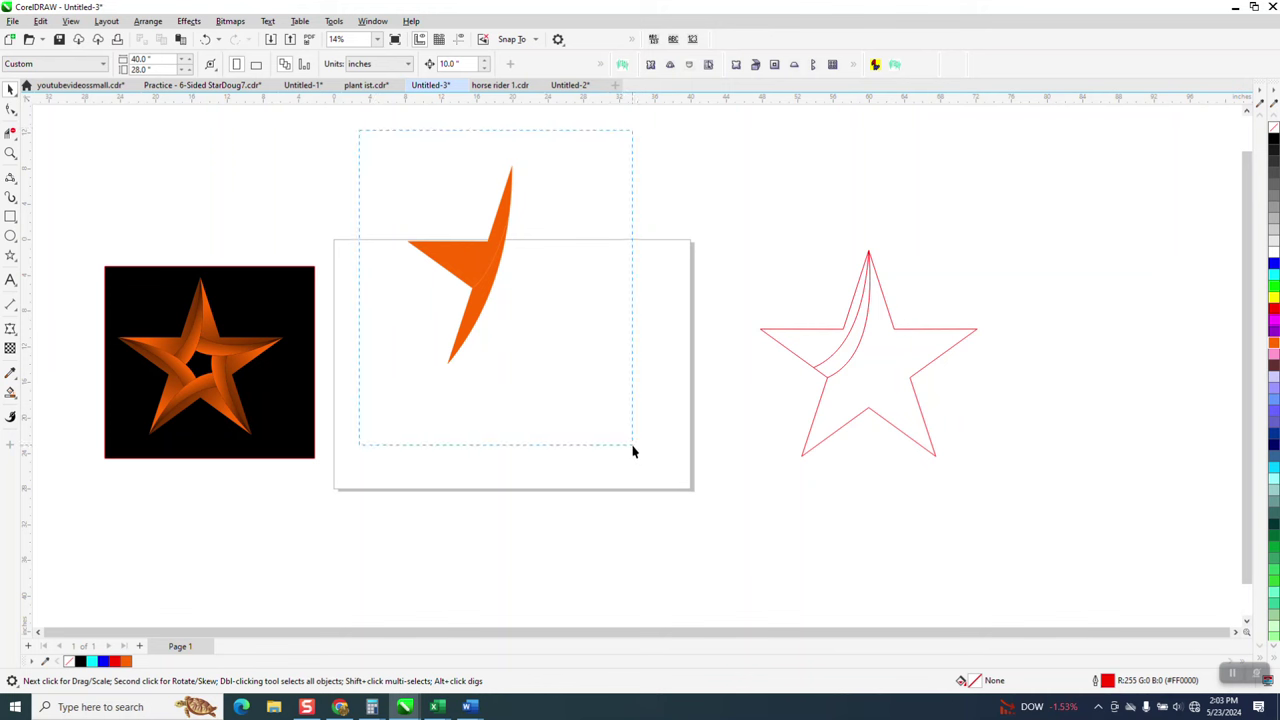
pyautogui.moveTo(632, 452); pyautogui.dragTo(640, 451)
pyautogui.press('e')
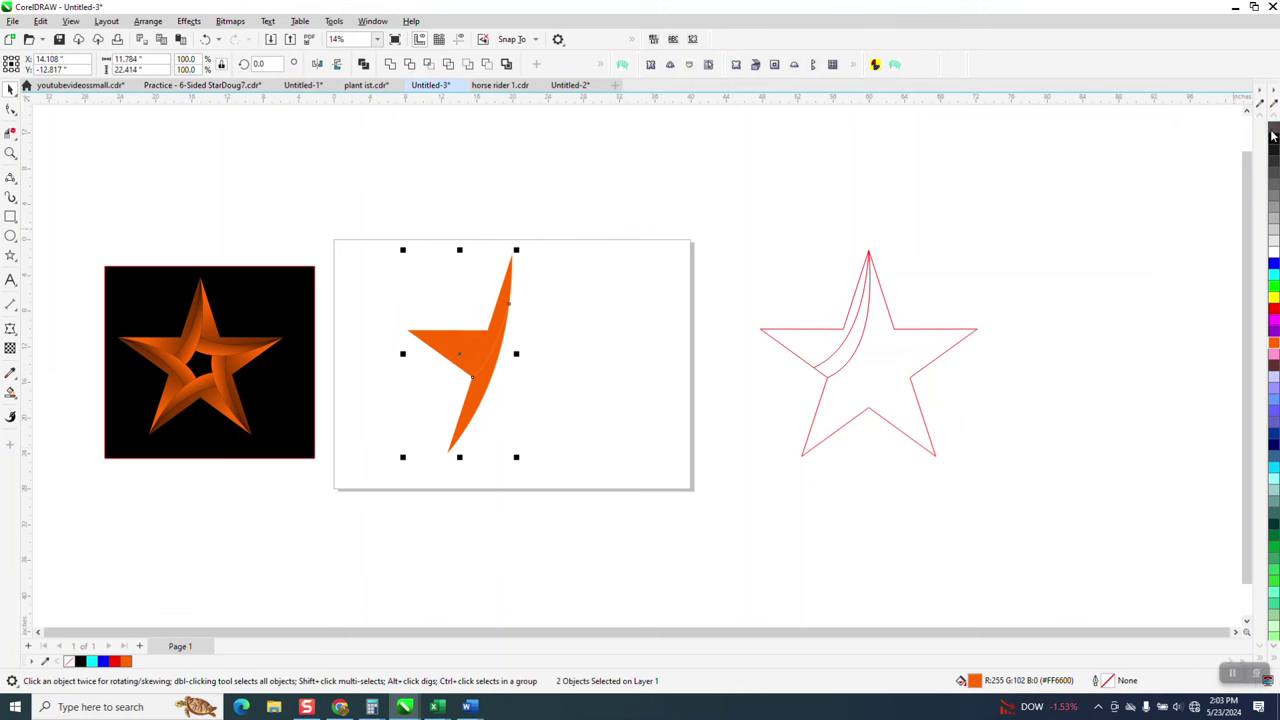
pyautogui.click(1273, 127)
pyautogui.rightClick(1273, 139)
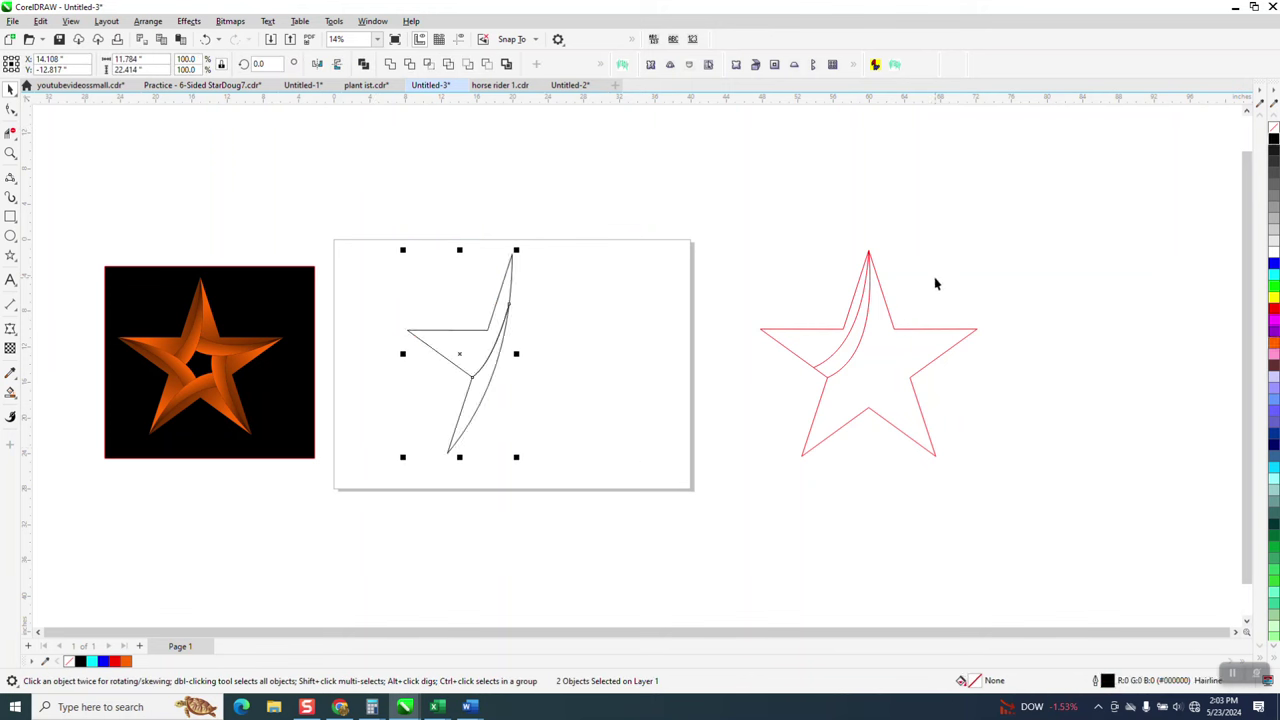
pyautogui.hotkey('ctrl', 'g')
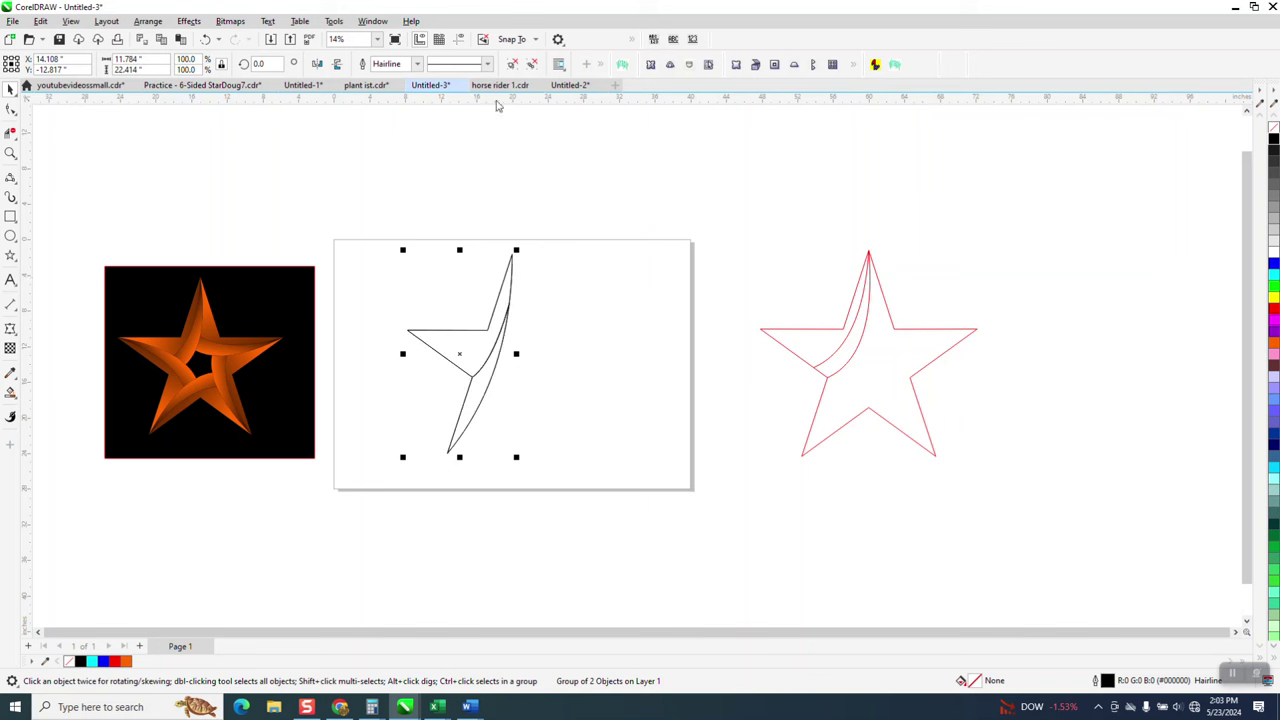
# - Add a copy of the group rotated 72°
pyautogui.click(258, 63)
pyautogui.write('72')
pyautogui.press('Return')
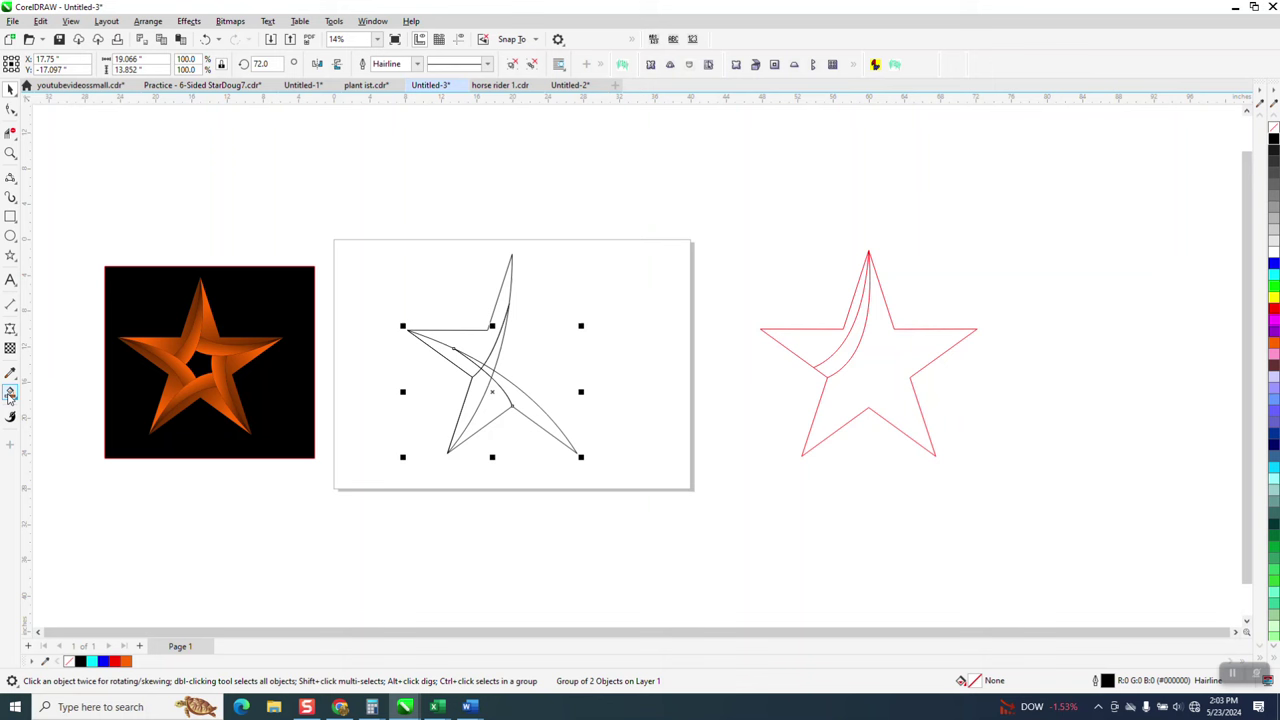
# - Smart Fill the arm region formed by the overlapping outlines and nudge it up
pyautogui.click(10, 393)
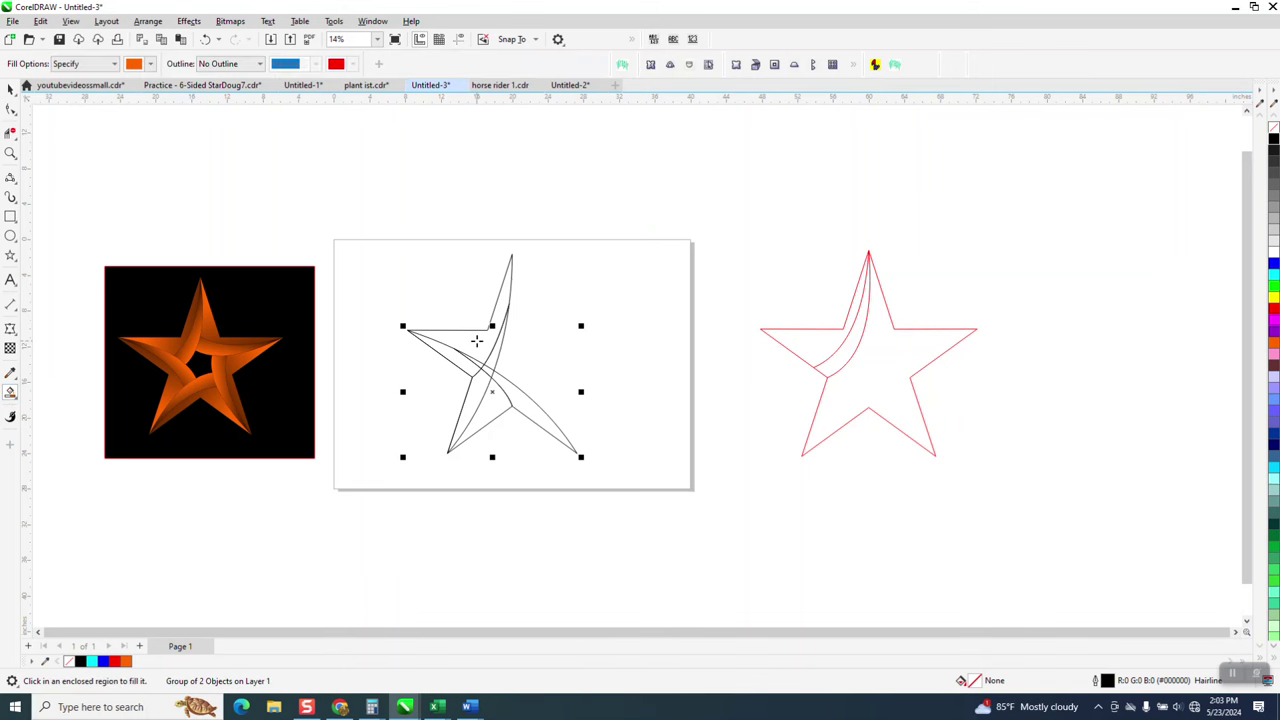
pyautogui.click(477, 341)
pyautogui.press('Up')
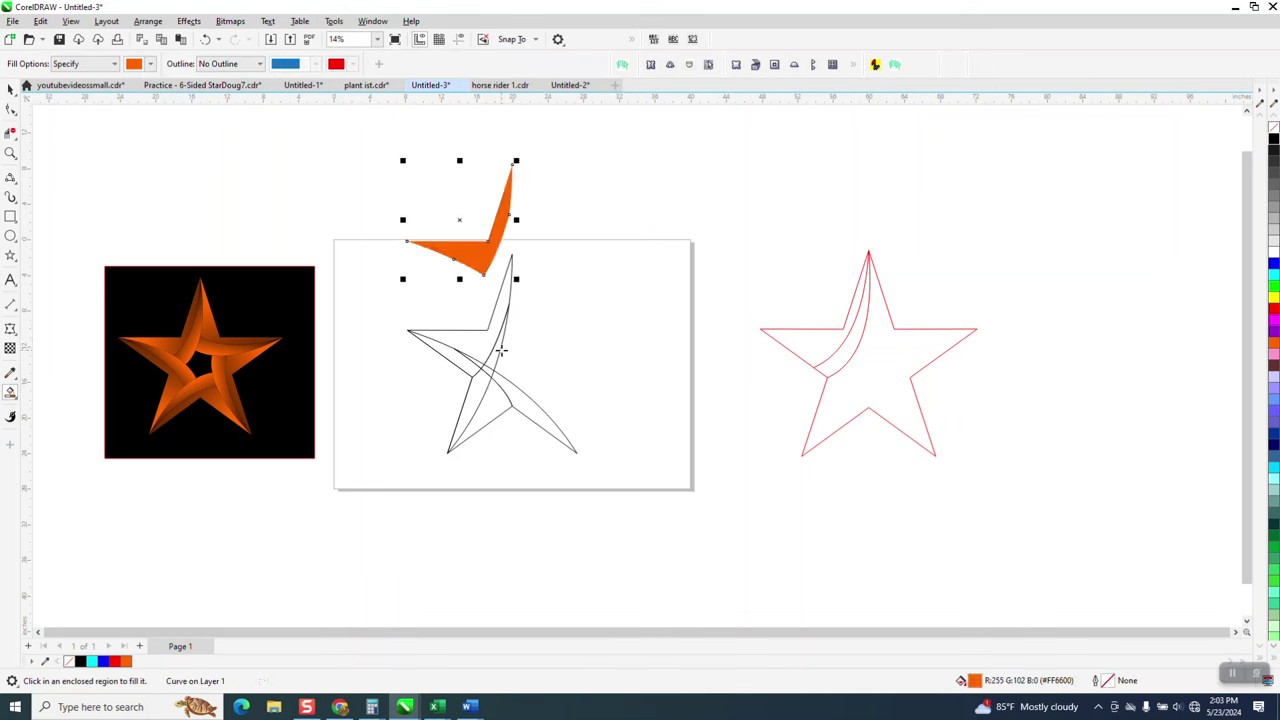
# - Delete all the curved outline pieces, leaving the orange arm shape selected
pyautogui.click(10, 88)
pyautogui.moveTo(389, 269); pyautogui.dragTo(689, 519)
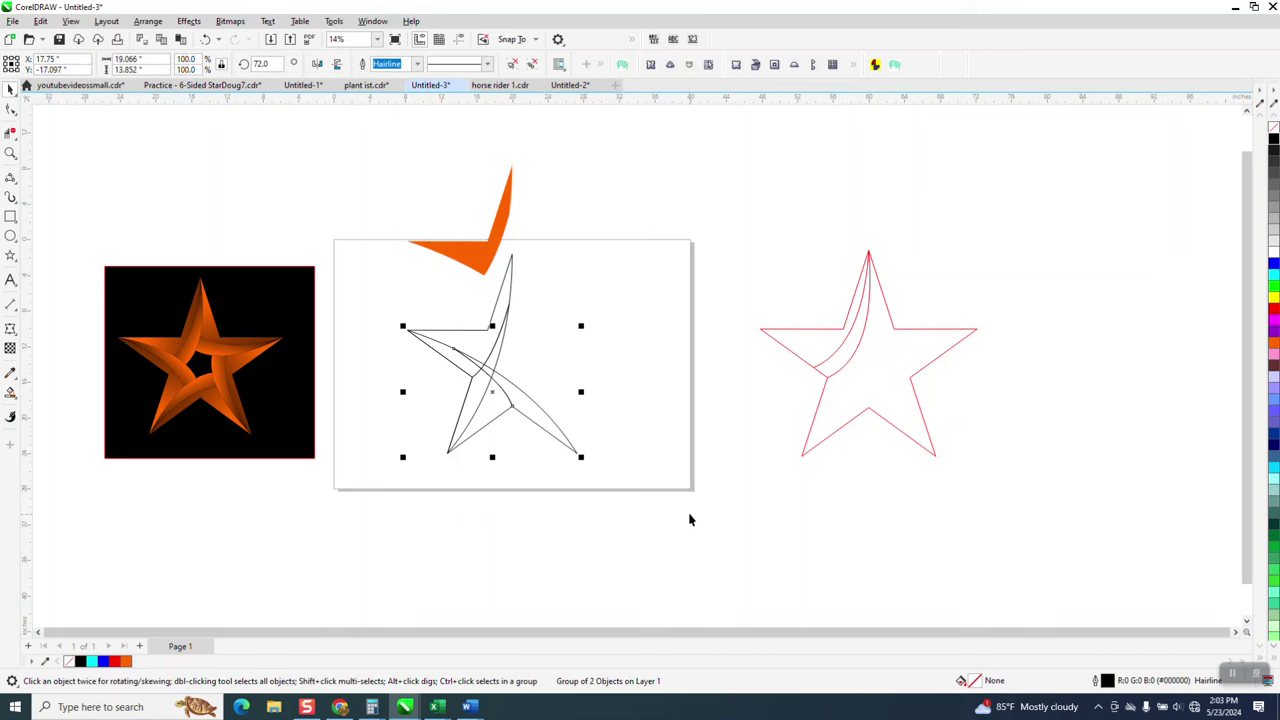
pyautogui.press('Delete')
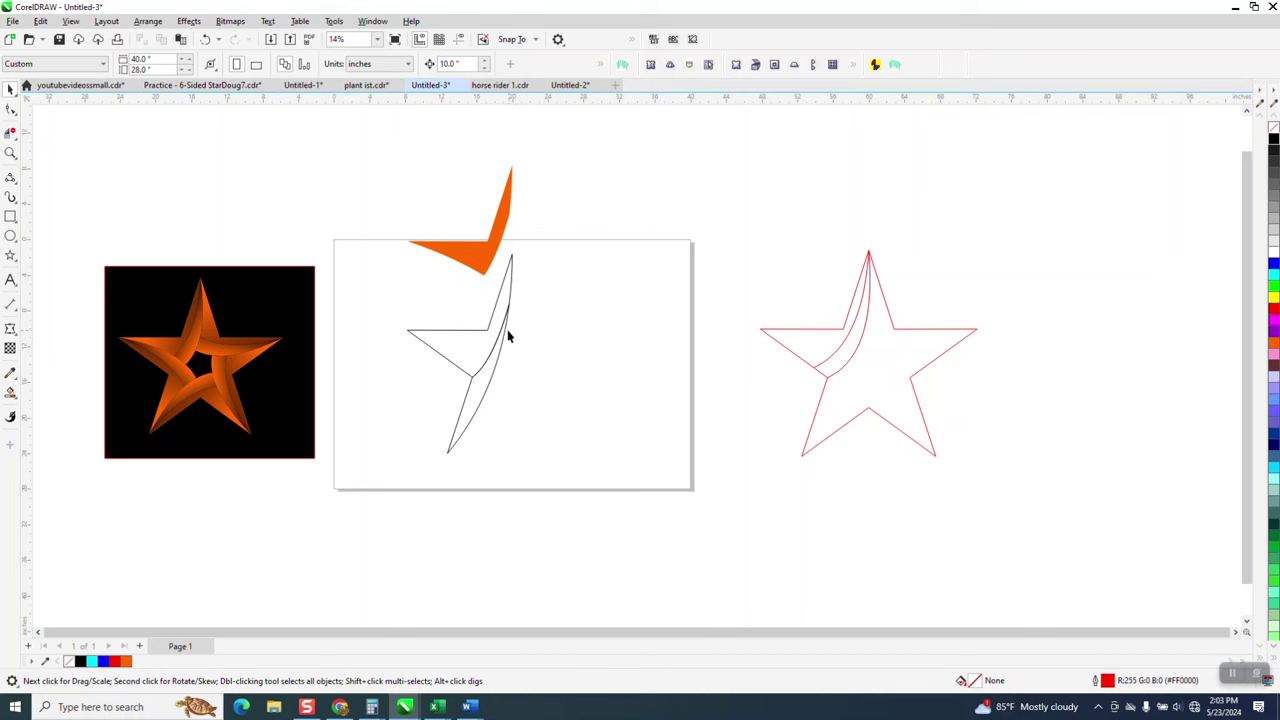
pyautogui.click(506, 336)
pyautogui.press('Delete')
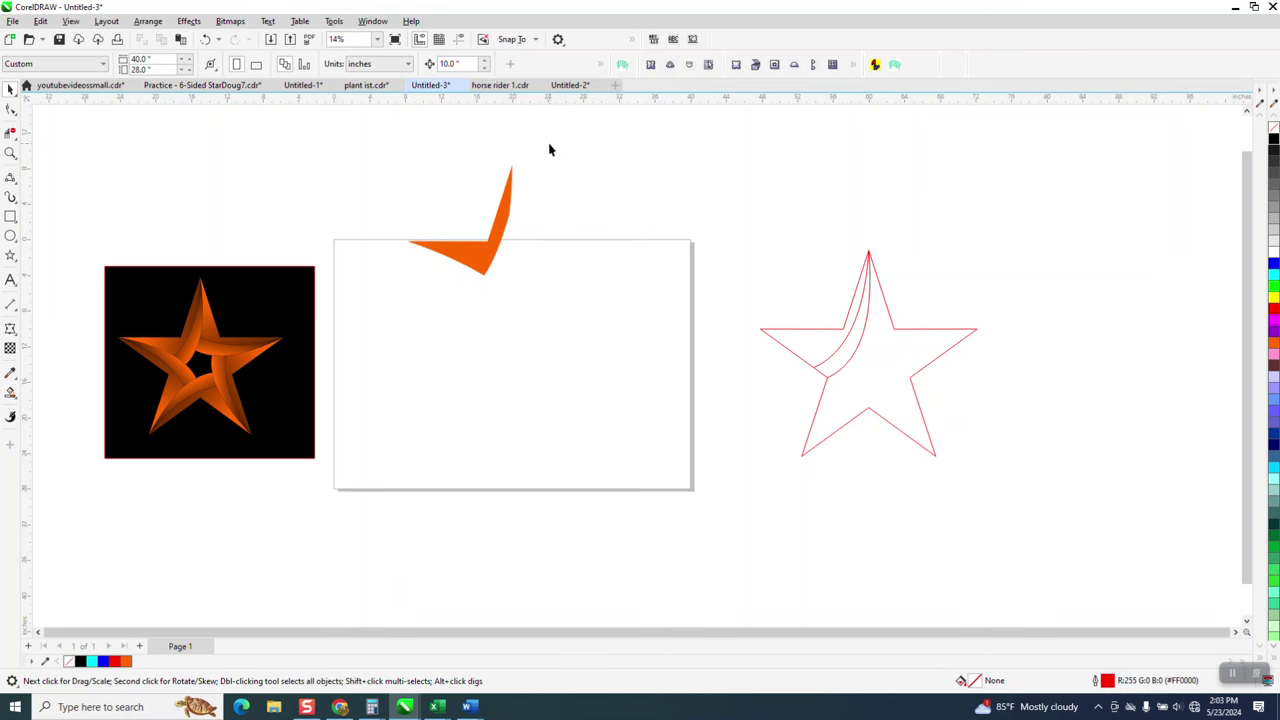
pyautogui.moveTo(425, 295); pyautogui.dragTo(389, 337)
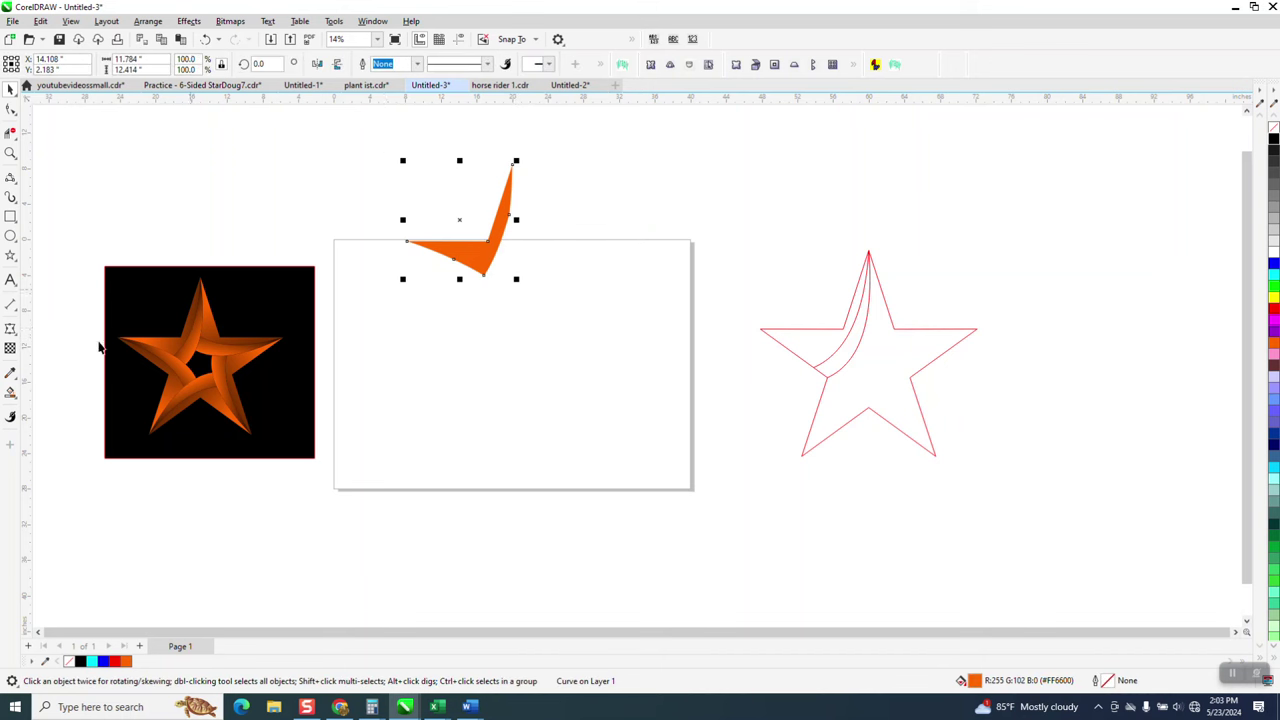
pyautogui.click(10, 392)
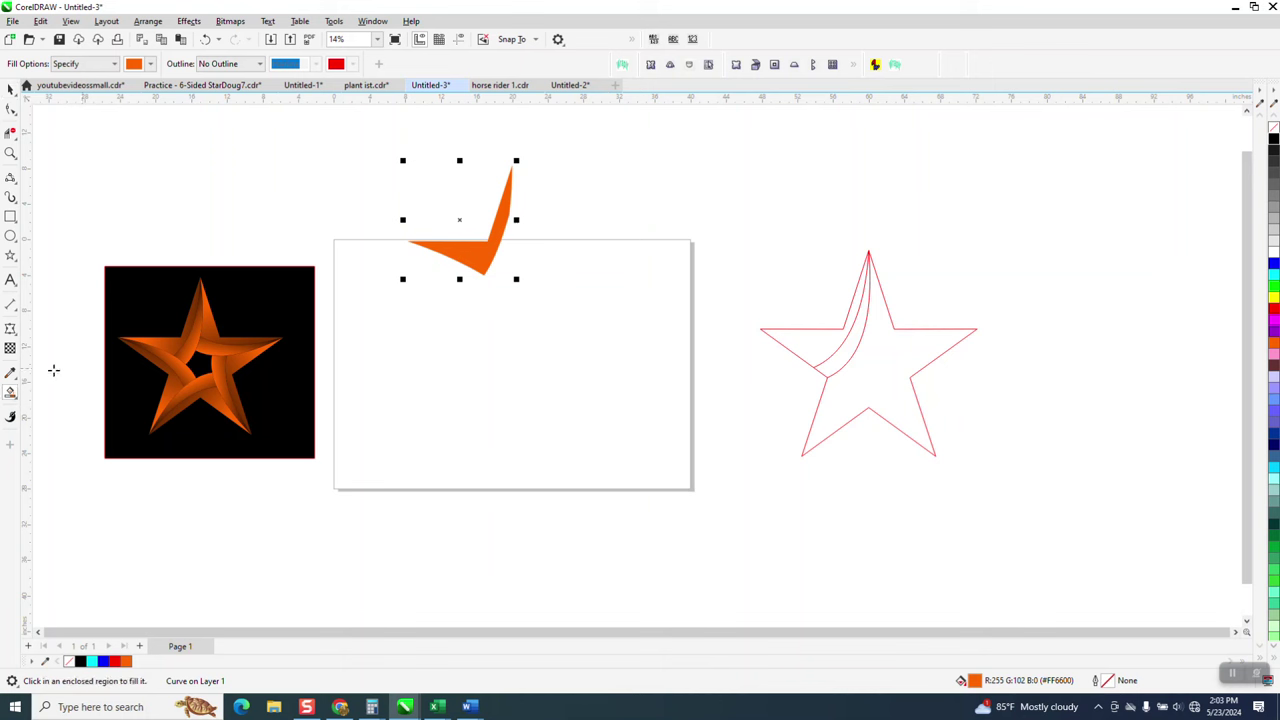
pyautogui.click(14, 396)
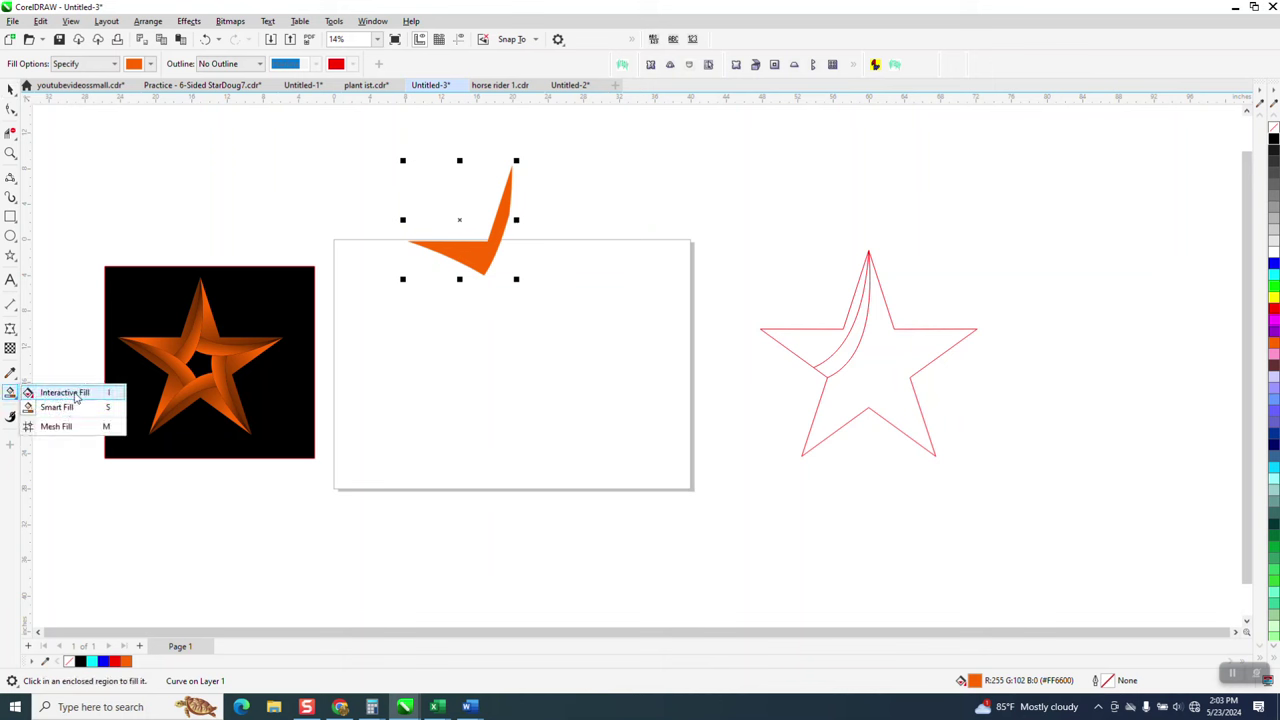
pyautogui.click(64, 392)
# - Drag a fountain fill across the orange arm with a black end node, redrawing its direction
pyautogui.moveTo(452, 251); pyautogui.dragTo(511, 262)
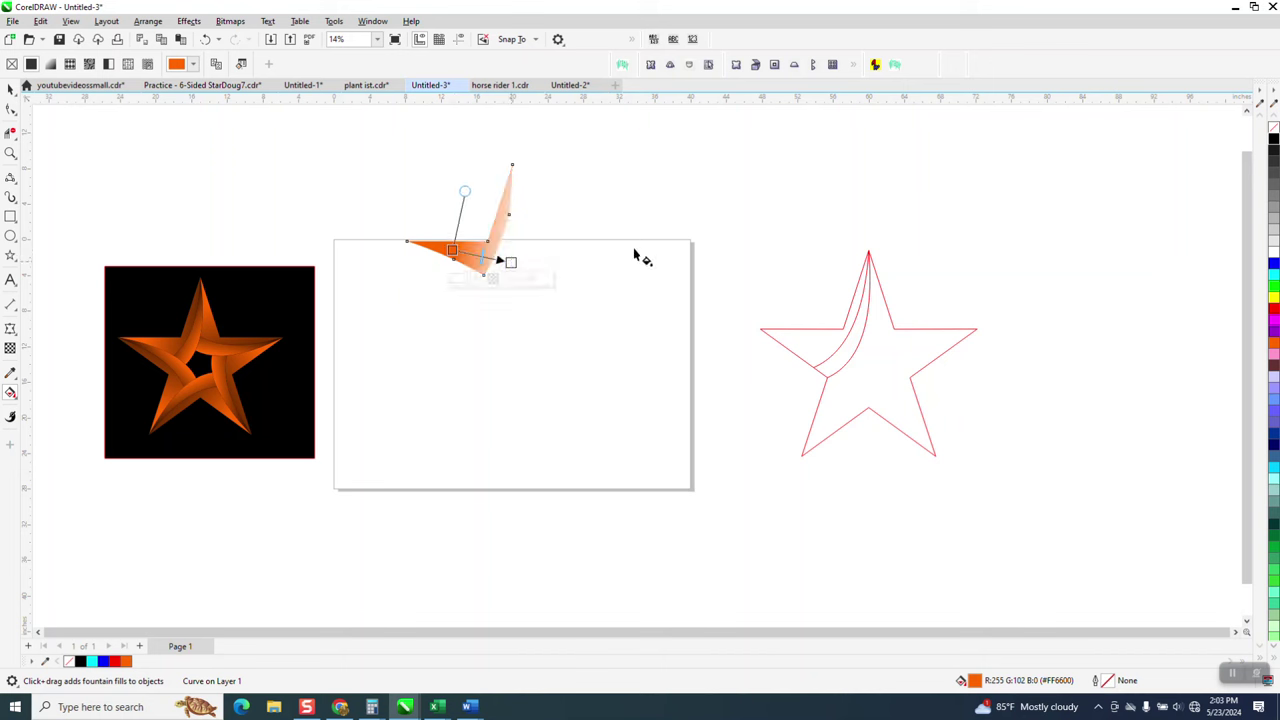
pyautogui.moveTo(851, 210); pyautogui.dragTo(553, 274)
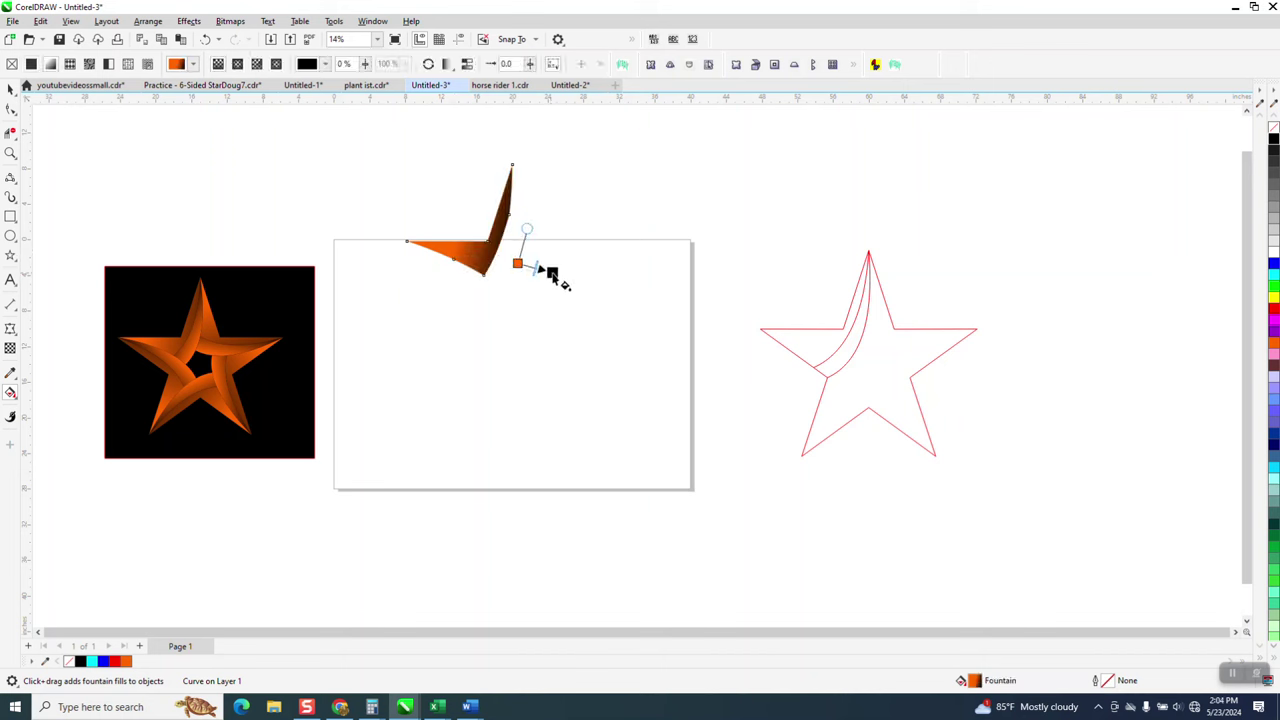
pyautogui.click(210, 40)
pyautogui.moveTo(452, 250); pyautogui.dragTo(560, 278)
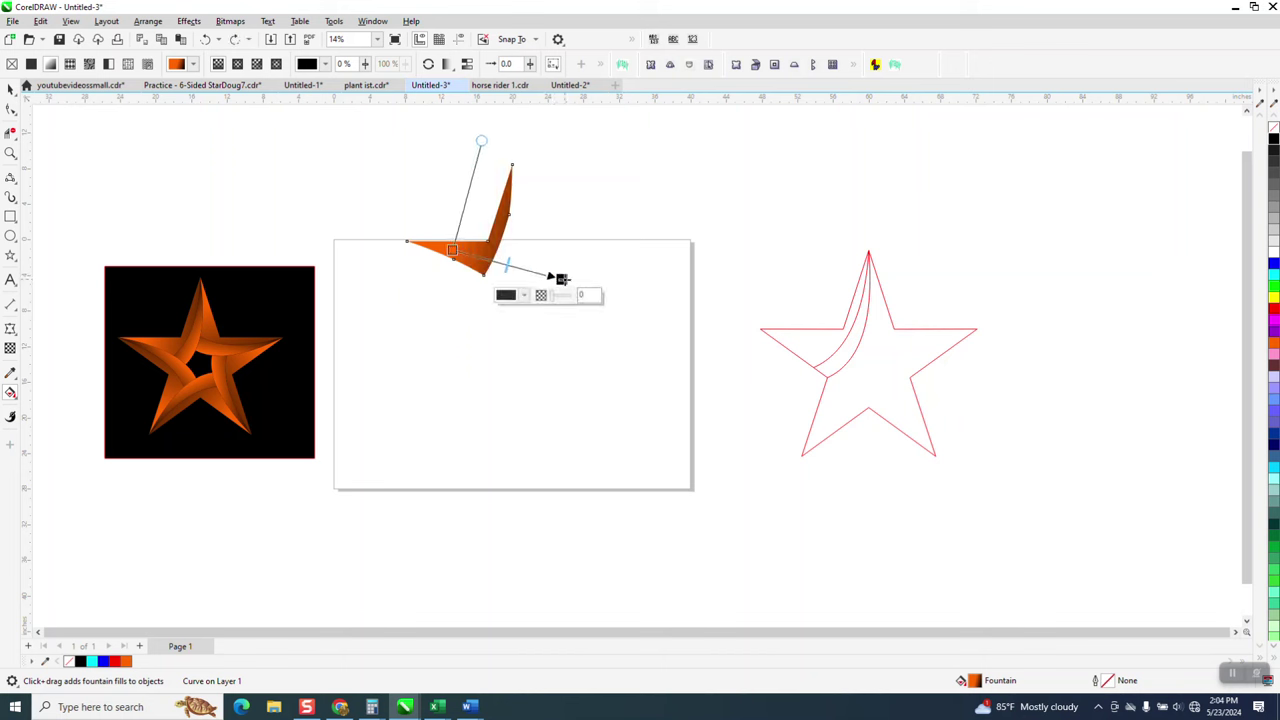
pyautogui.click(10, 88)
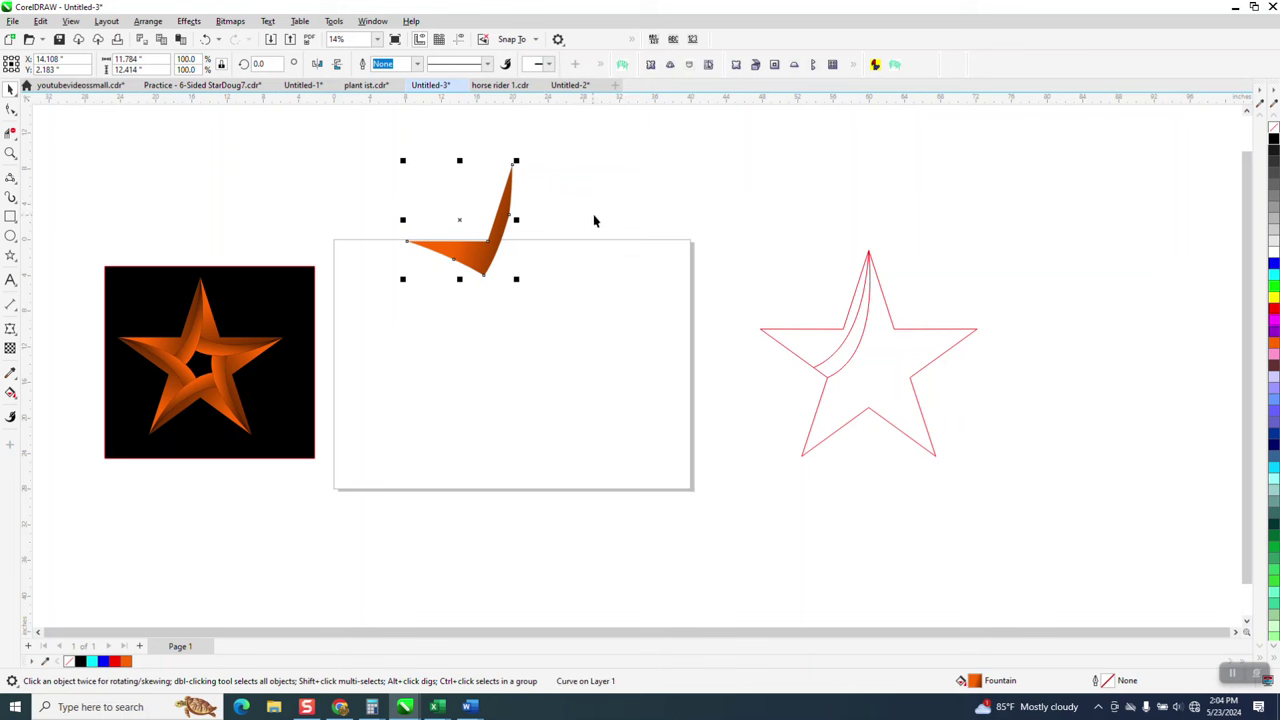
# - Copy the shaded arm four times at 72° rotations and group all five arms
pyautogui.press('Down')
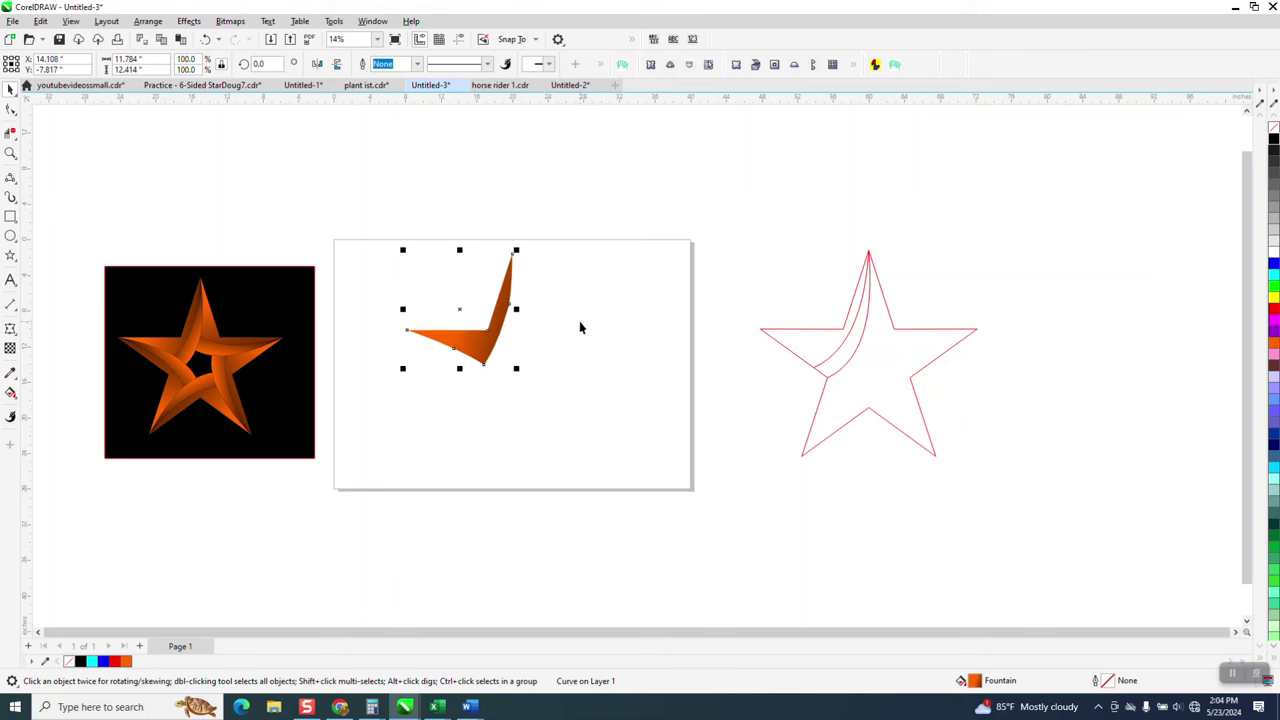
pyautogui.doubleClick(259, 63)
pyautogui.write('72')
pyautogui.press('Return')
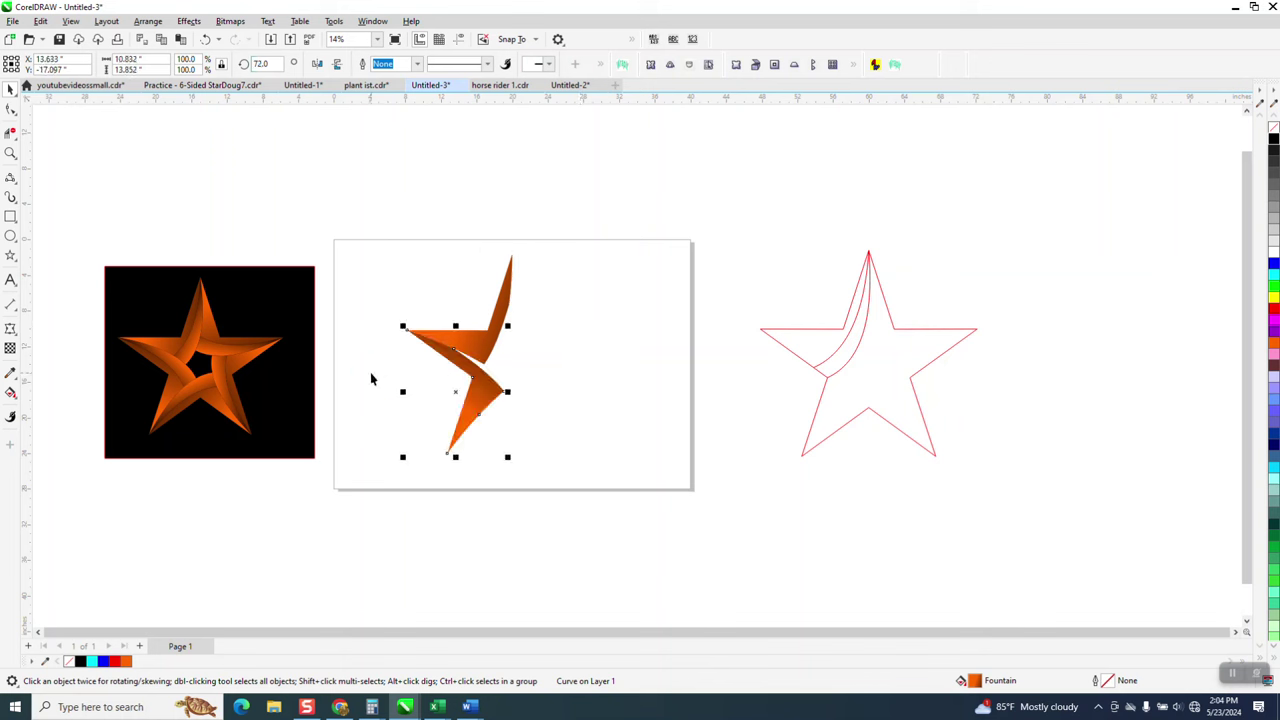
pyautogui.hotkey('ctrl', 'd')
pyautogui.hotkey('ctrl', 'd')
pyautogui.hotkey('ctrl', 'd')
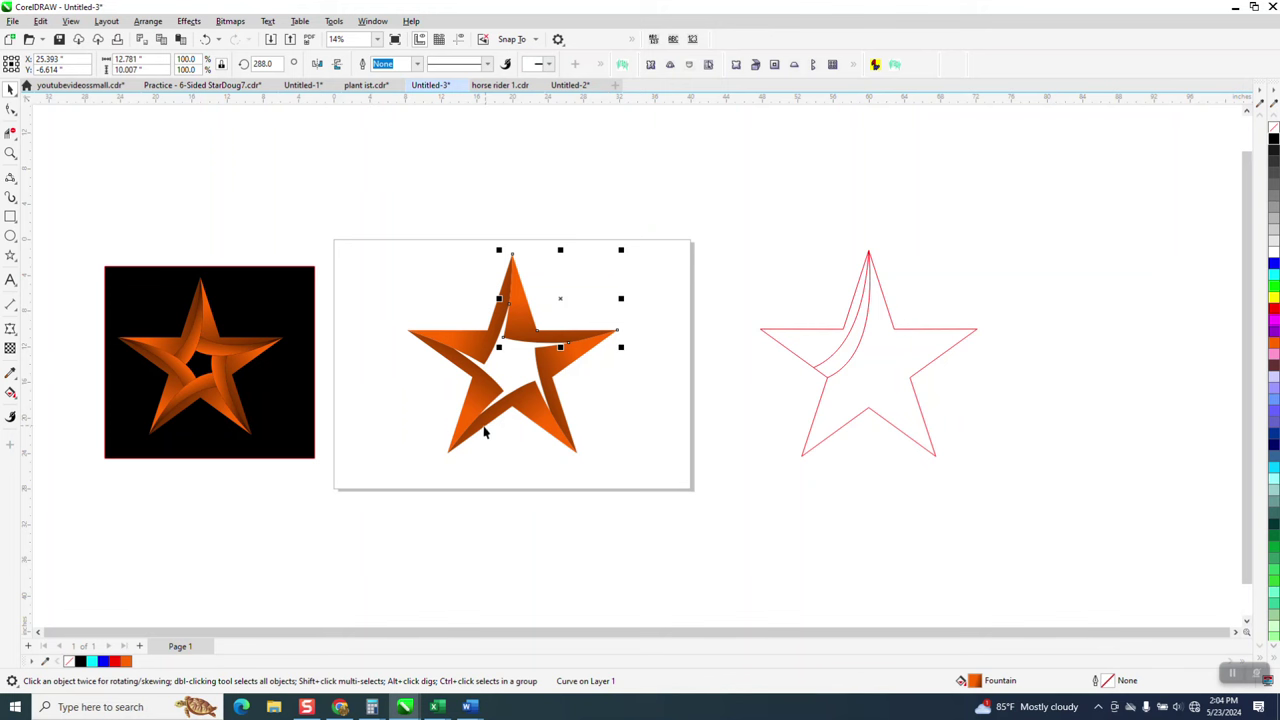
pyautogui.scroll(-1, 484, 432)
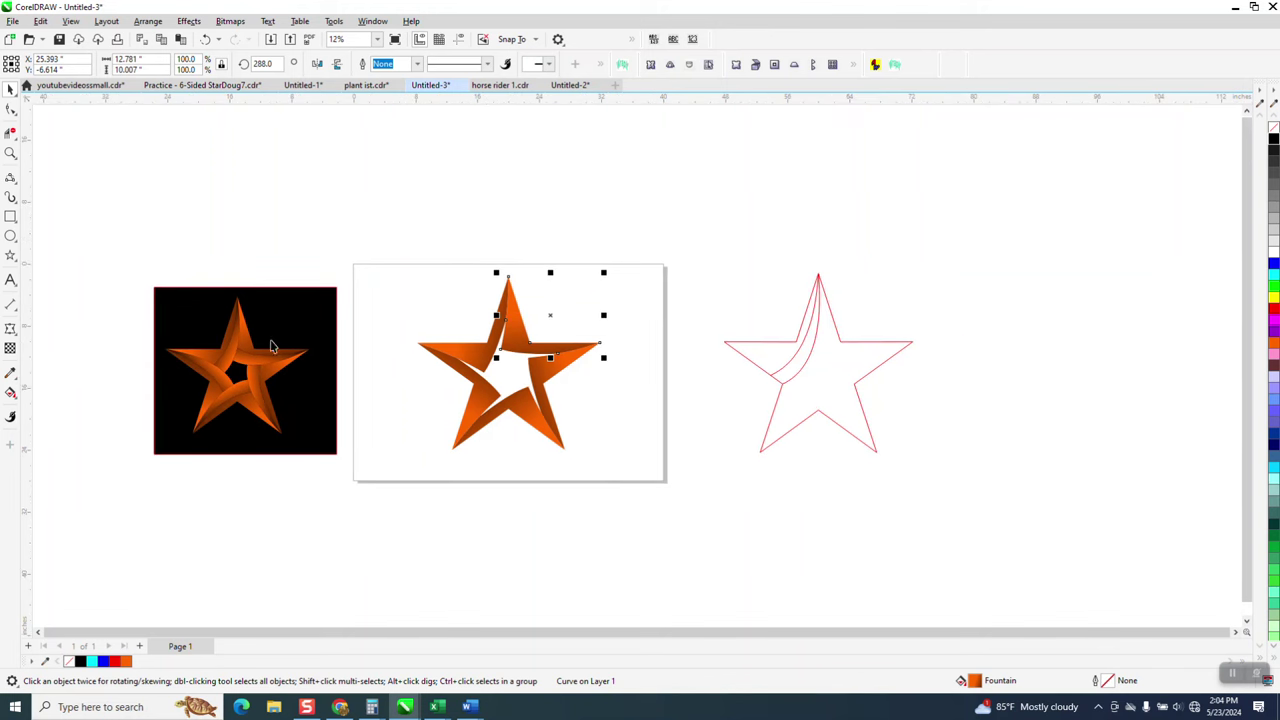
pyautogui.moveTo(374, 266); pyautogui.dragTo(663, 518)
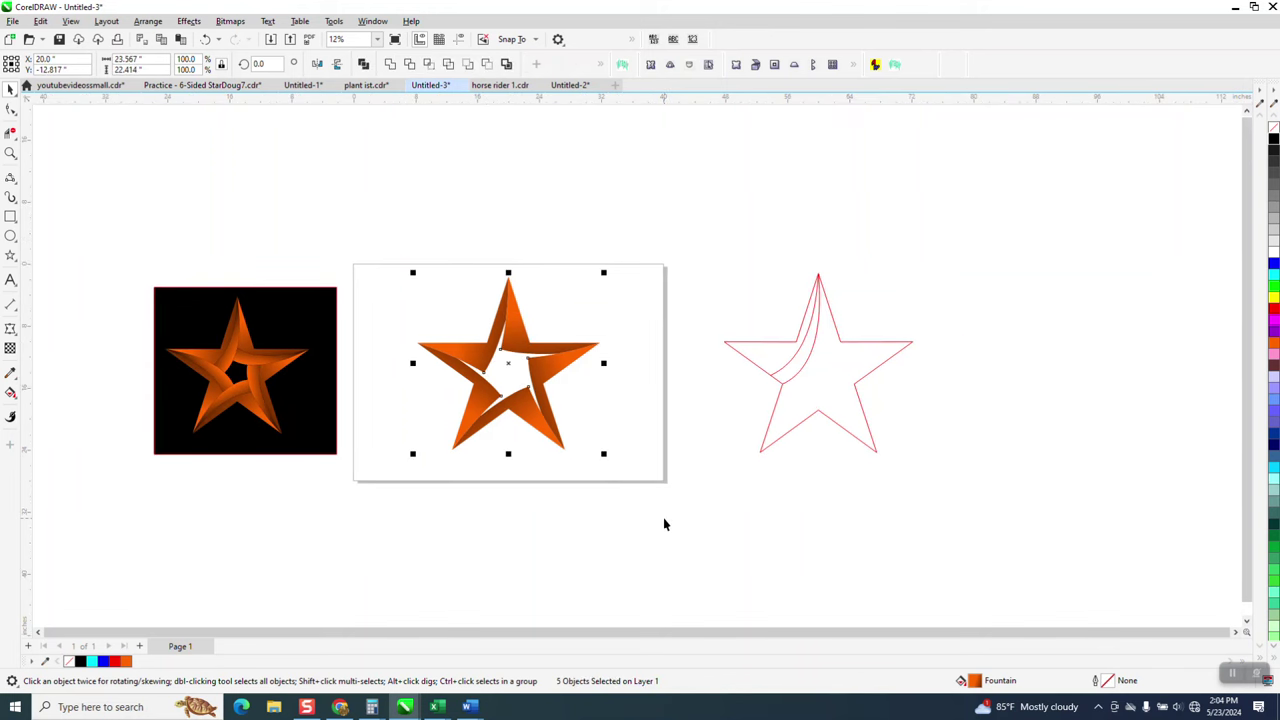
pyautogui.hotkey('ctrl', 'g')
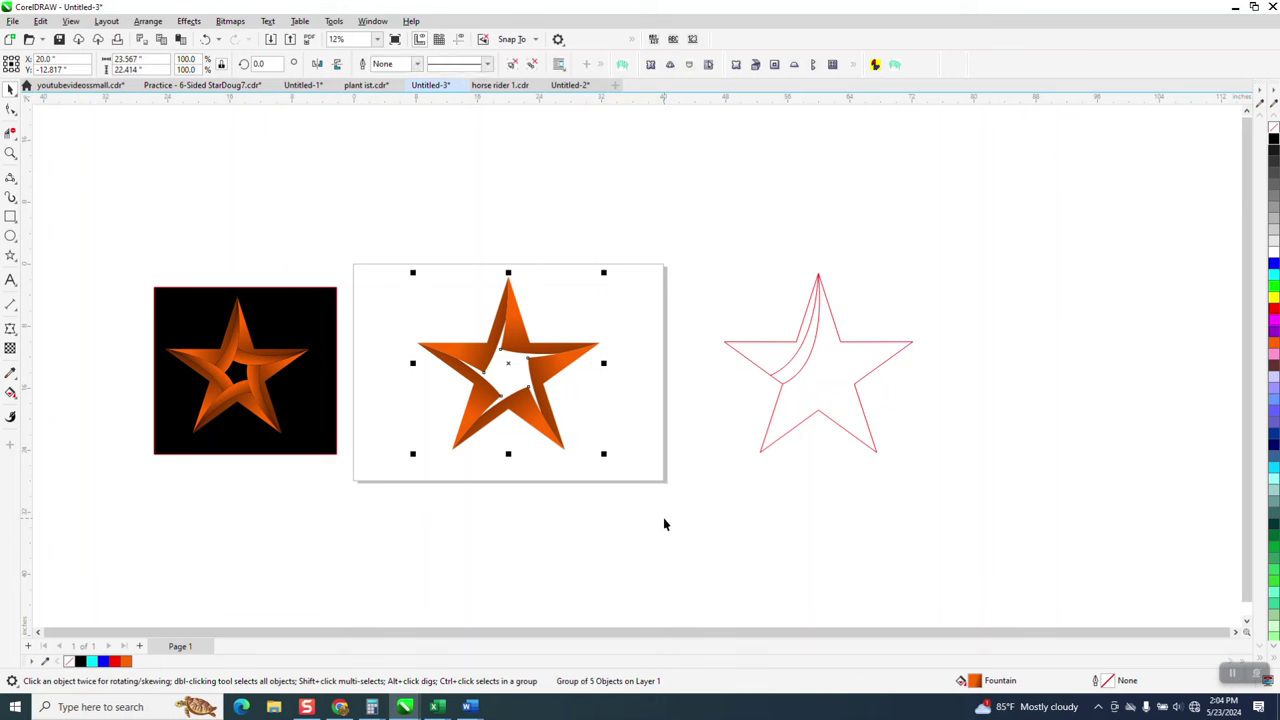
pyautogui.click(10, 392)
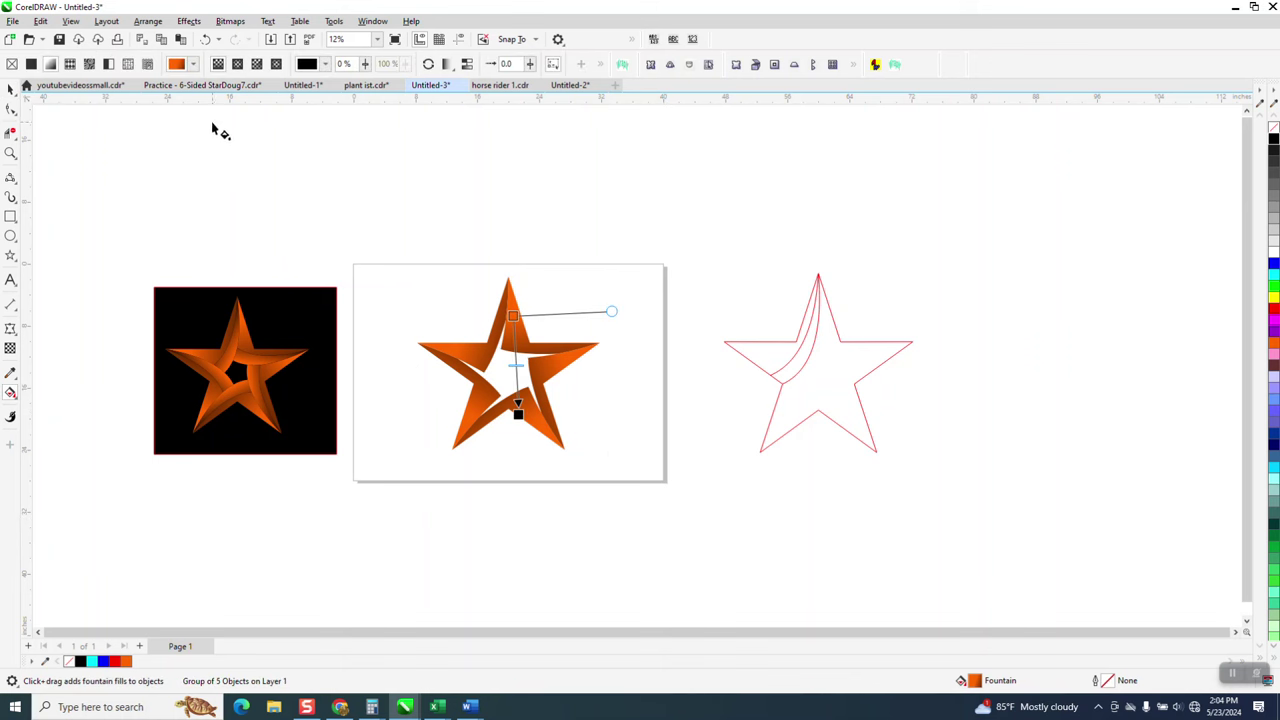
# - Smart Fill the woven star's empty centre solid orange and zoom in on it
pyautogui.click(10, 392)
pyautogui.click(56, 408)
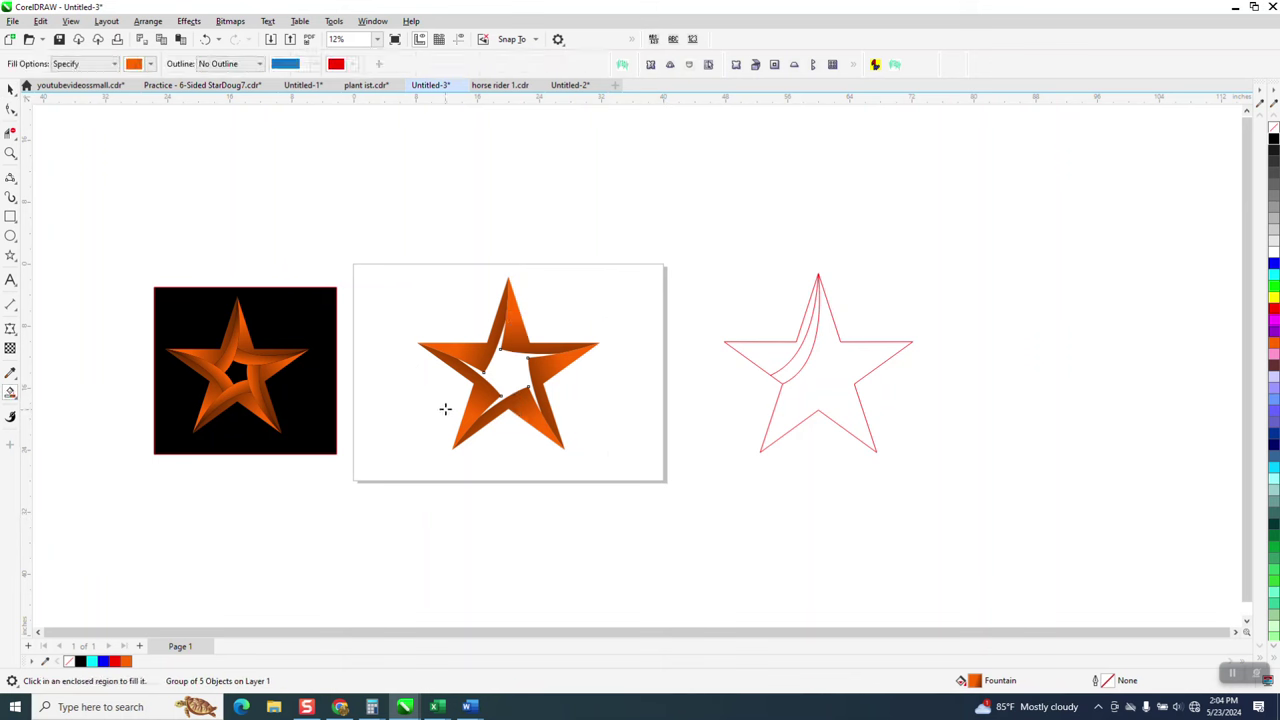
pyautogui.click(511, 381)
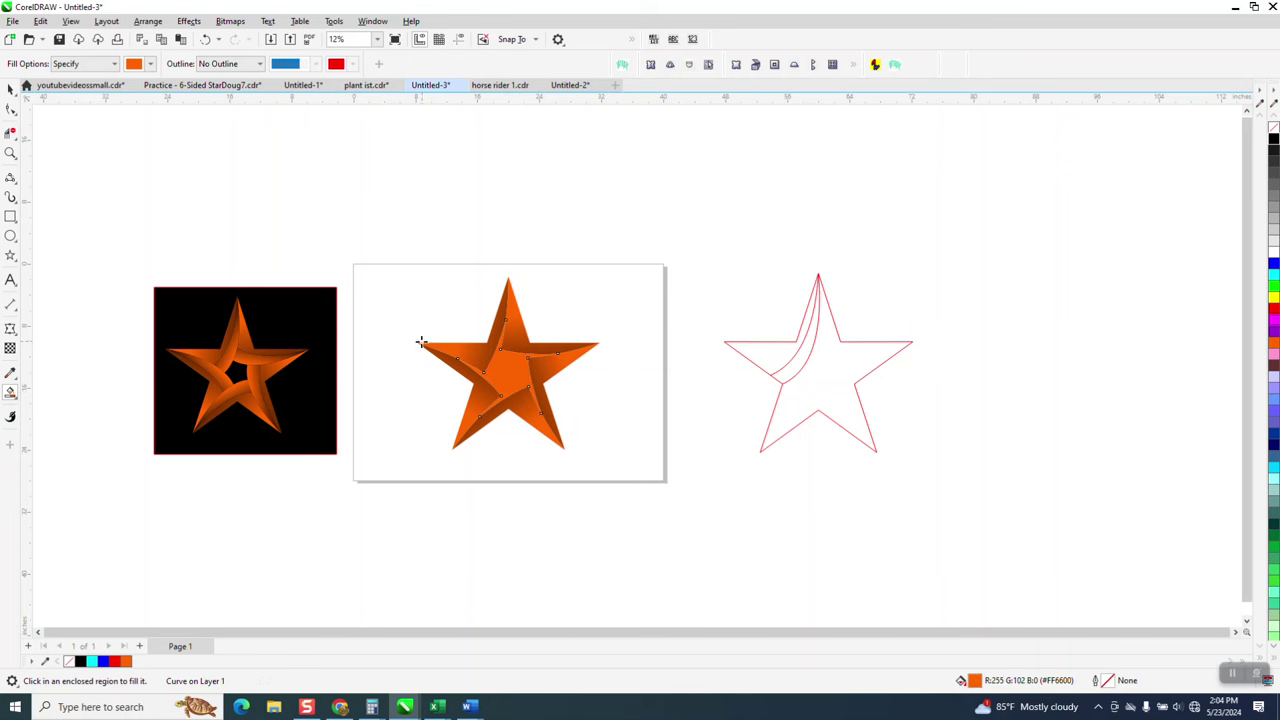
pyautogui.click(10, 153)
pyautogui.moveTo(429, 277); pyautogui.dragTo(634, 490)
pyautogui.scroll(-1, 630, 390)
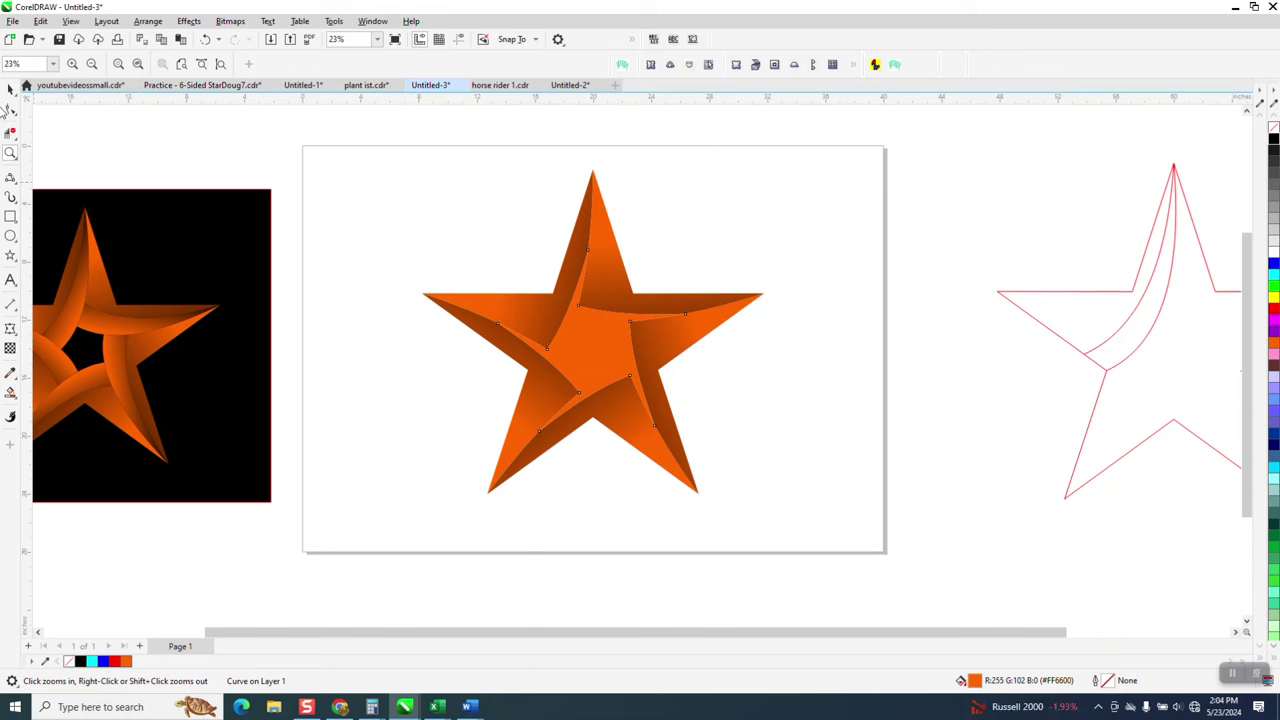
pyautogui.press('space')
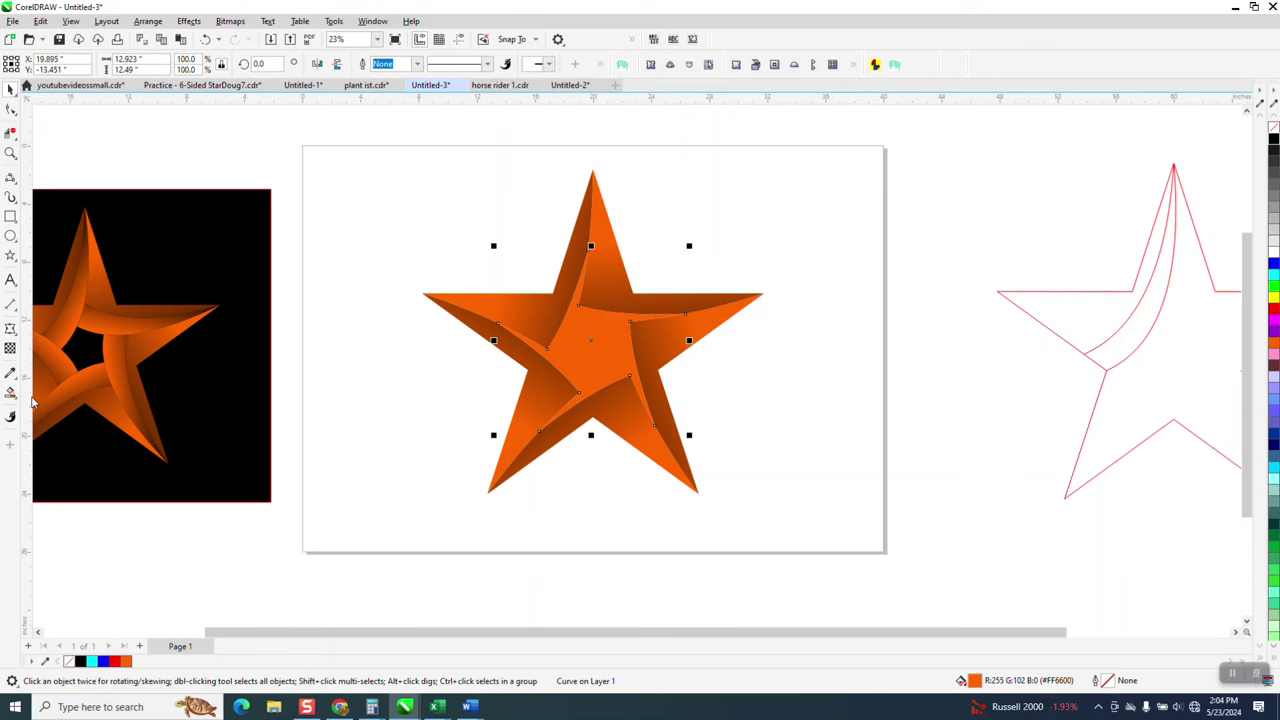
# - Apply an elliptical fountain fill to the centre piece, positioning and sizing its ellipse
pyautogui.click(16, 399)
pyautogui.click(60, 392)
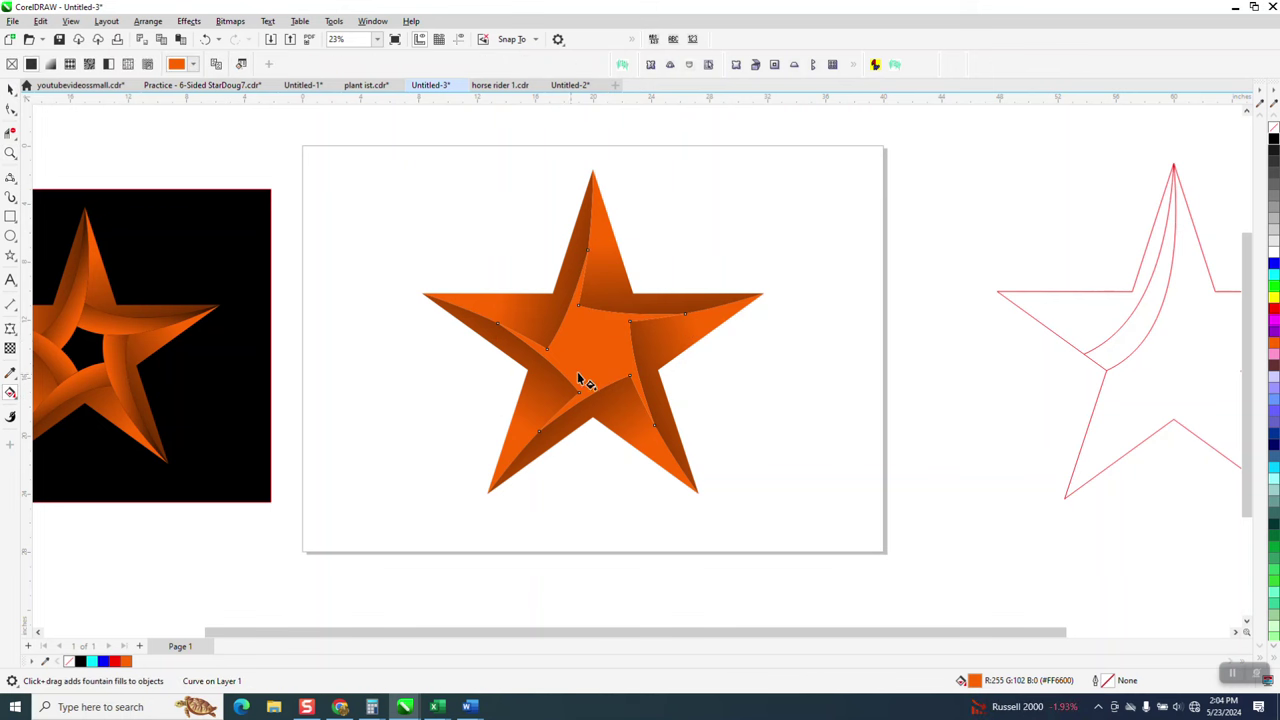
pyautogui.moveTo(585, 356); pyautogui.dragTo(655, 360)
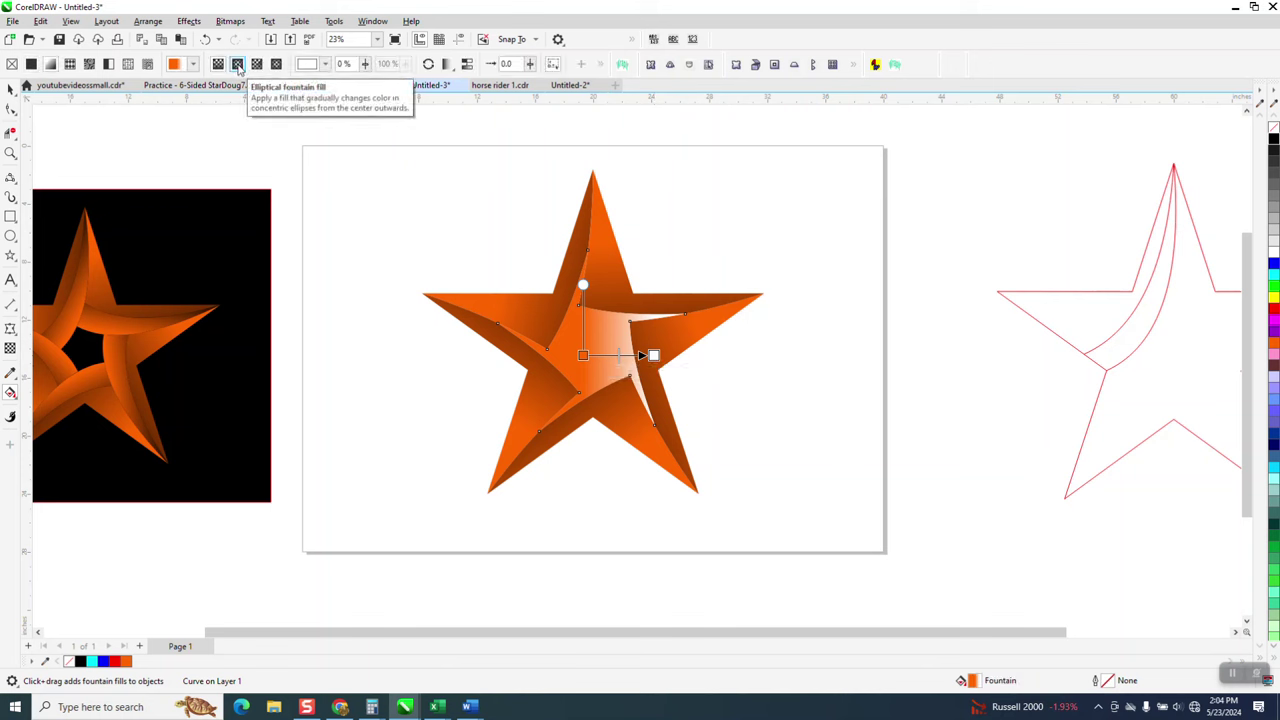
pyautogui.click(238, 65)
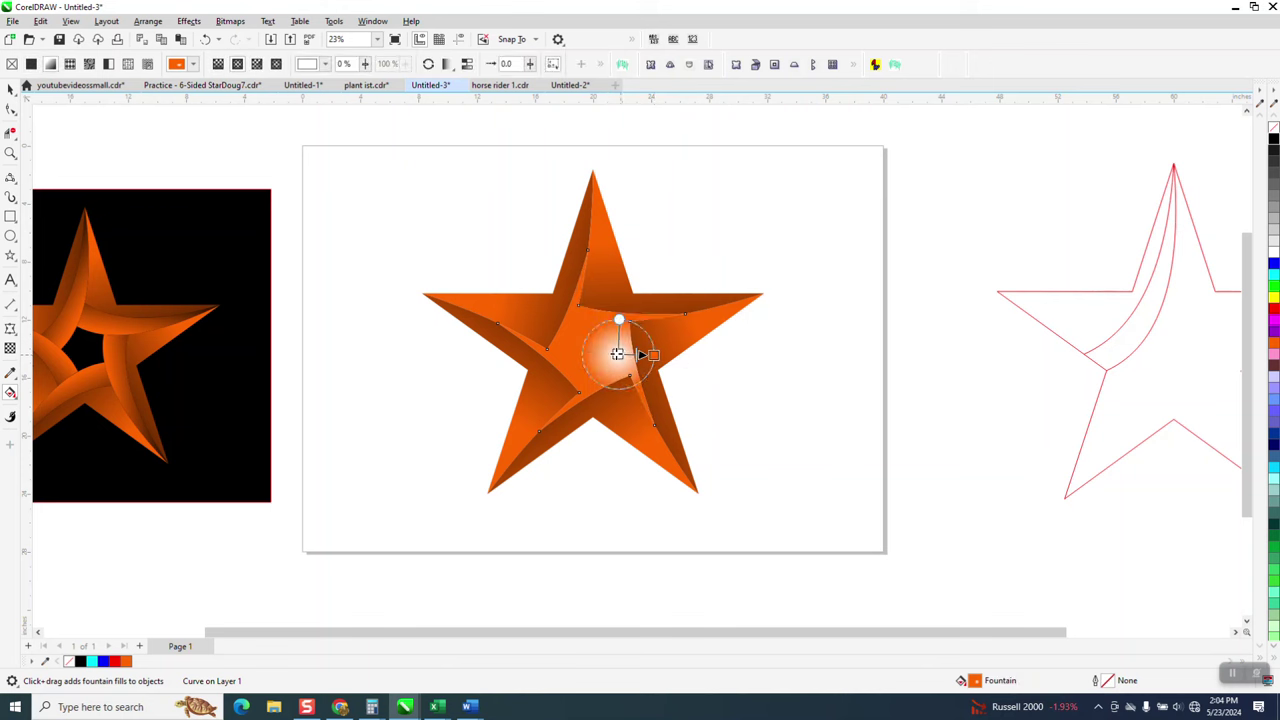
pyautogui.moveTo(619, 355); pyautogui.dragTo(585, 348)
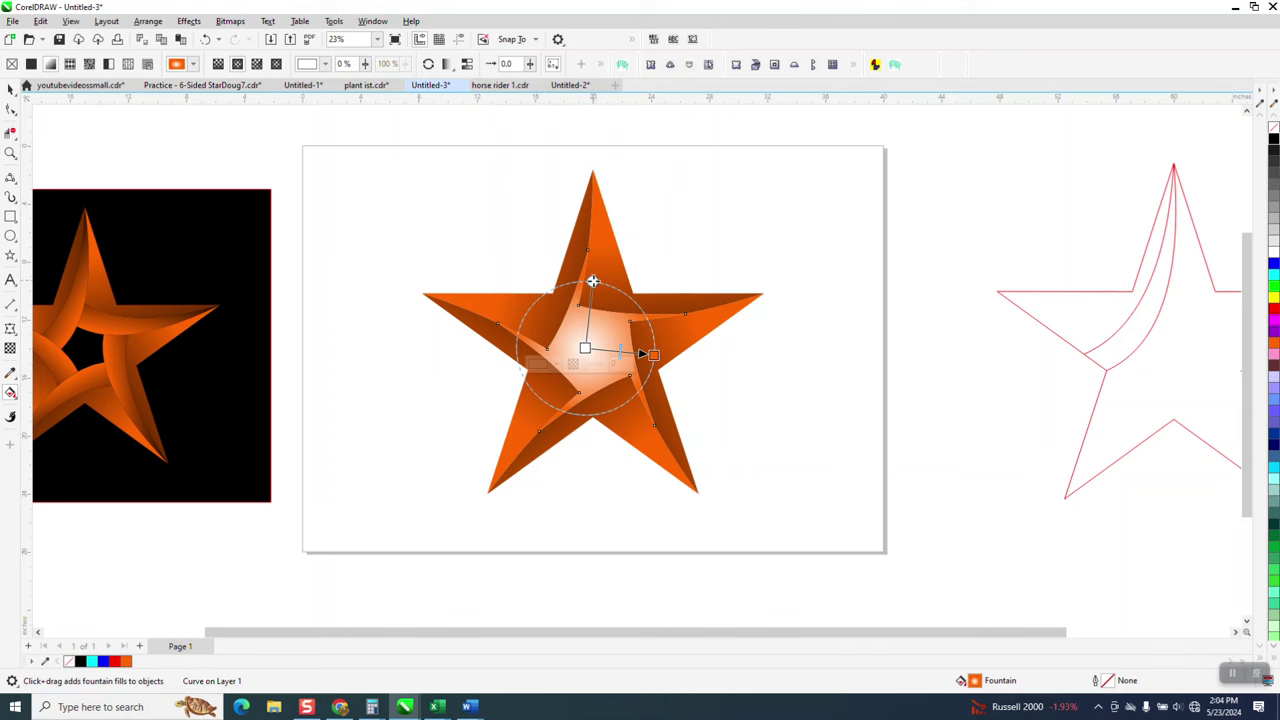
pyautogui.moveTo(593, 281); pyautogui.dragTo(596, 200)
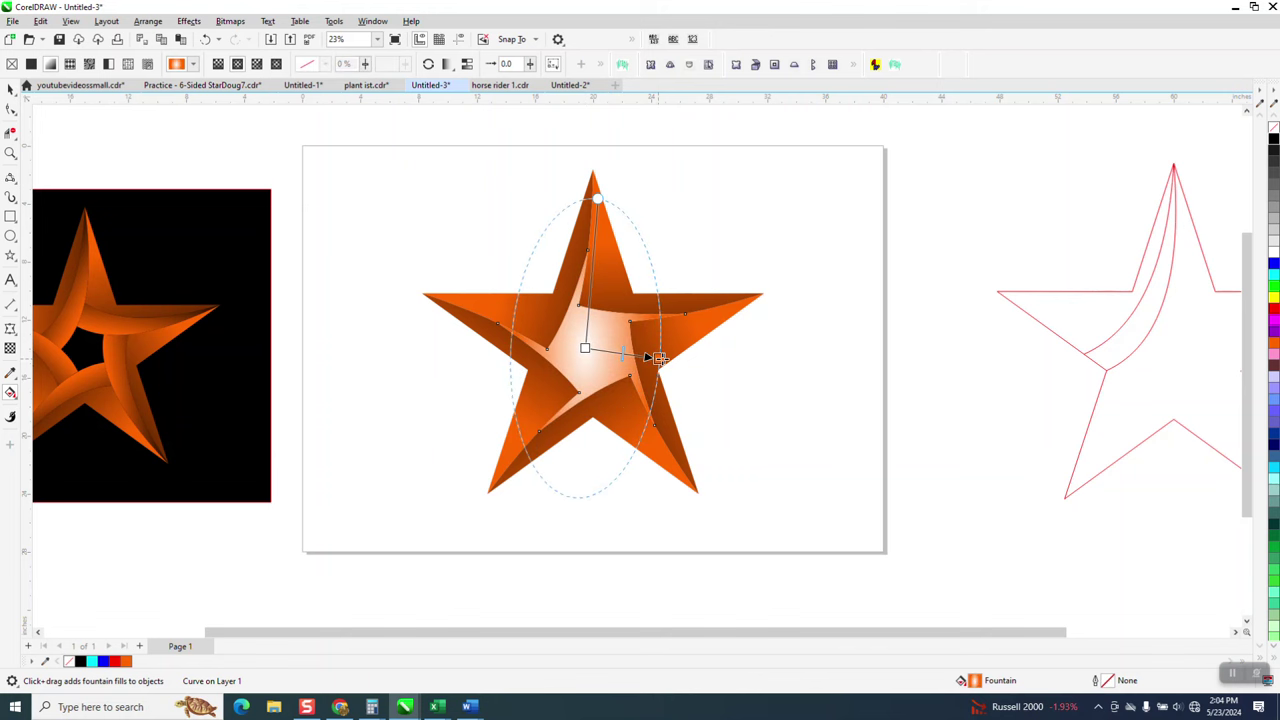
pyautogui.moveTo(659, 358); pyautogui.dragTo(724, 353)
pyautogui.scroll(-1, 709, 394)
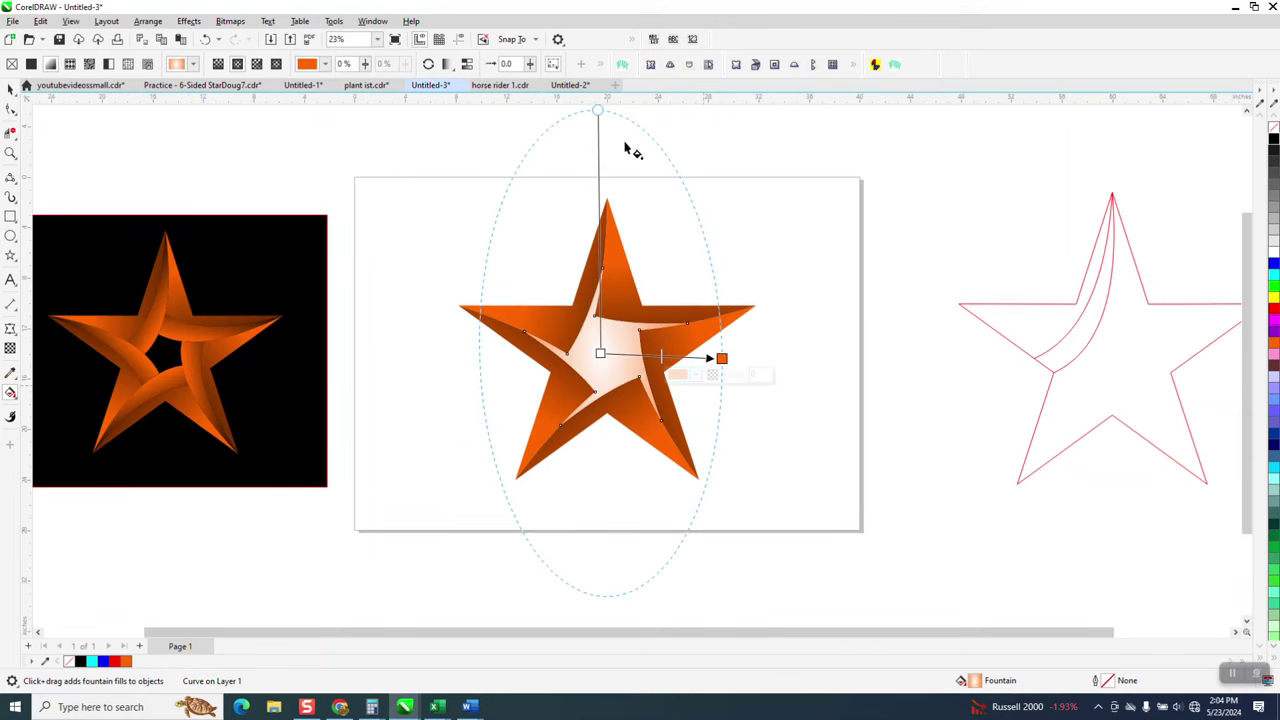
pyautogui.moveTo(597, 110); pyautogui.dragTo(605, 204)
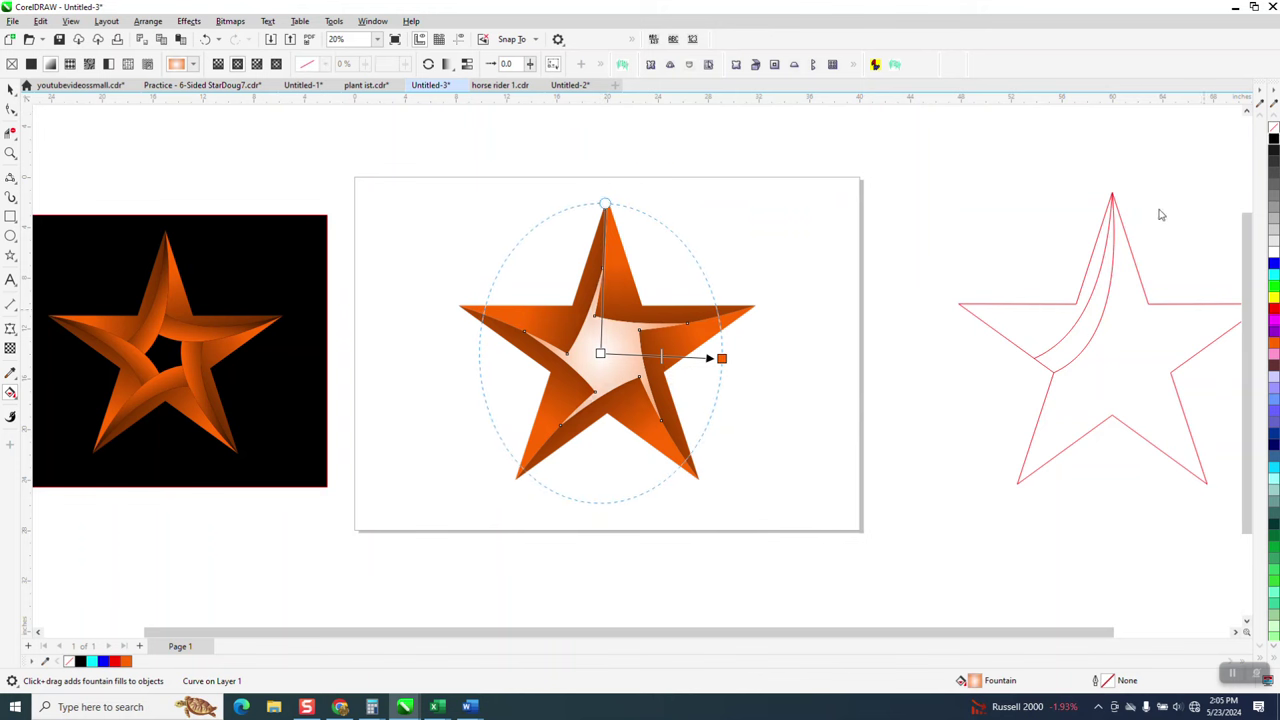
# - Make the gradient centre near-black with orange outside and enlarge the radial fill outward
pyautogui.moveTo(1160, 214); pyautogui.dragTo(606, 353)
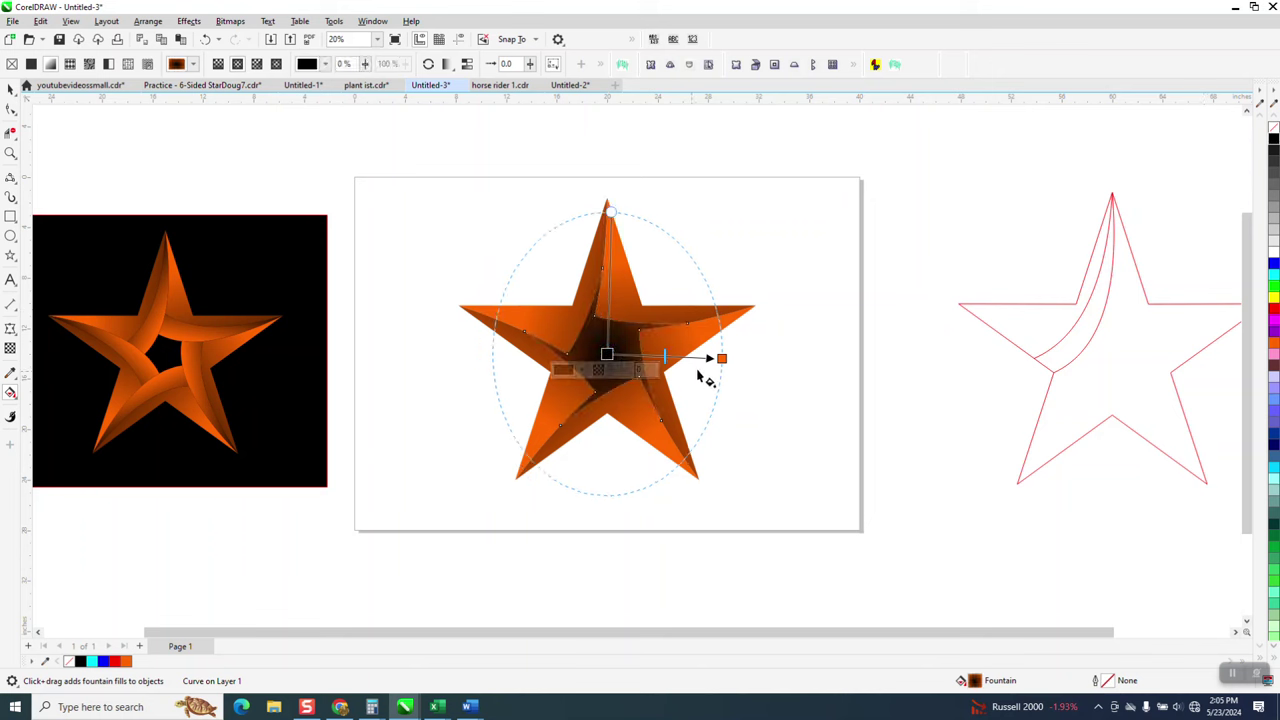
pyautogui.moveTo(720, 357); pyautogui.dragTo(688, 359)
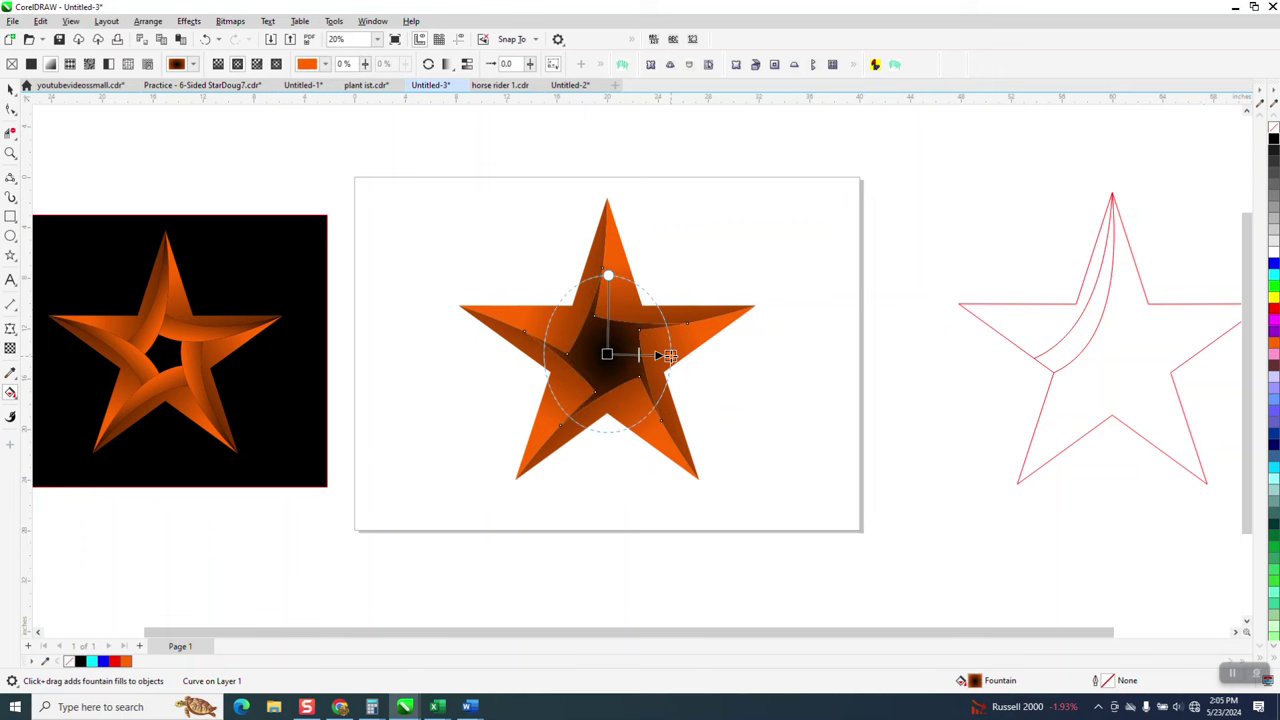
pyautogui.click(670, 355)
pyautogui.click(11, 153)
pyautogui.click(630, 379)
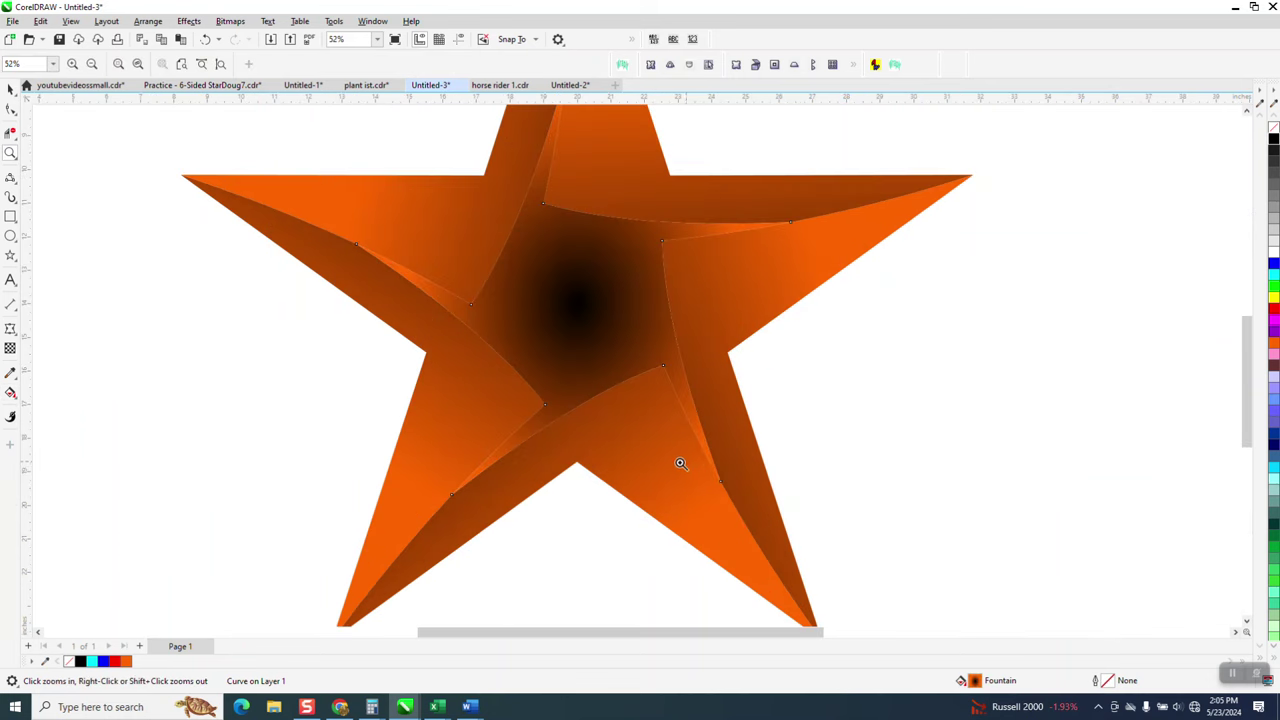
pyautogui.scroll(-1, 680, 463)
pyautogui.click(11, 393)
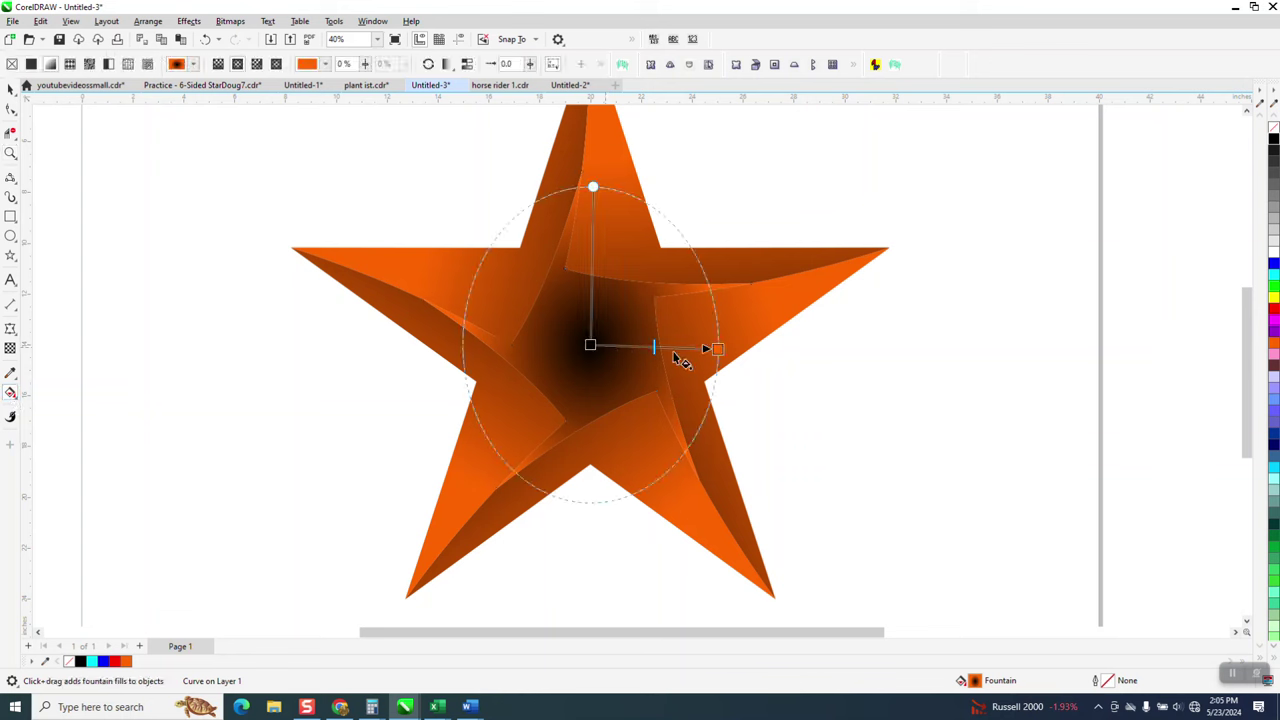
pyautogui.moveTo(718, 349); pyautogui.dragTo(824, 349)
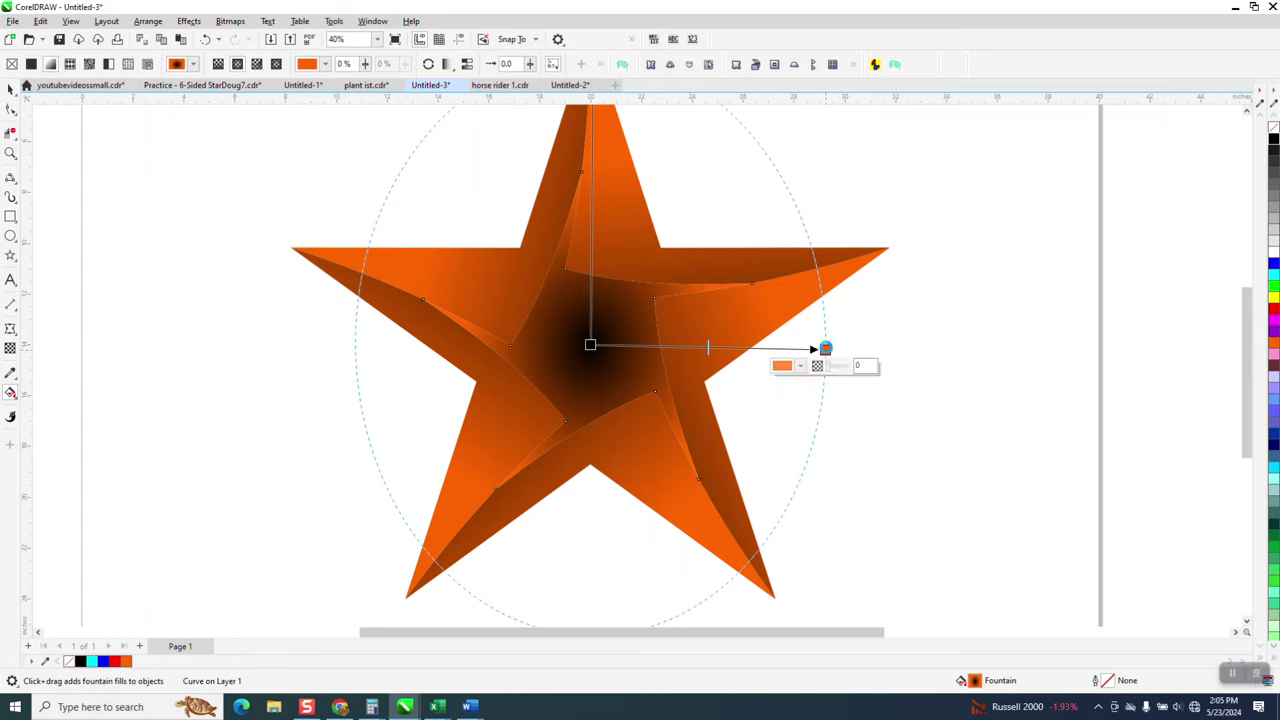
pyautogui.moveTo(1274, 342); pyautogui.dragTo(651, 346)
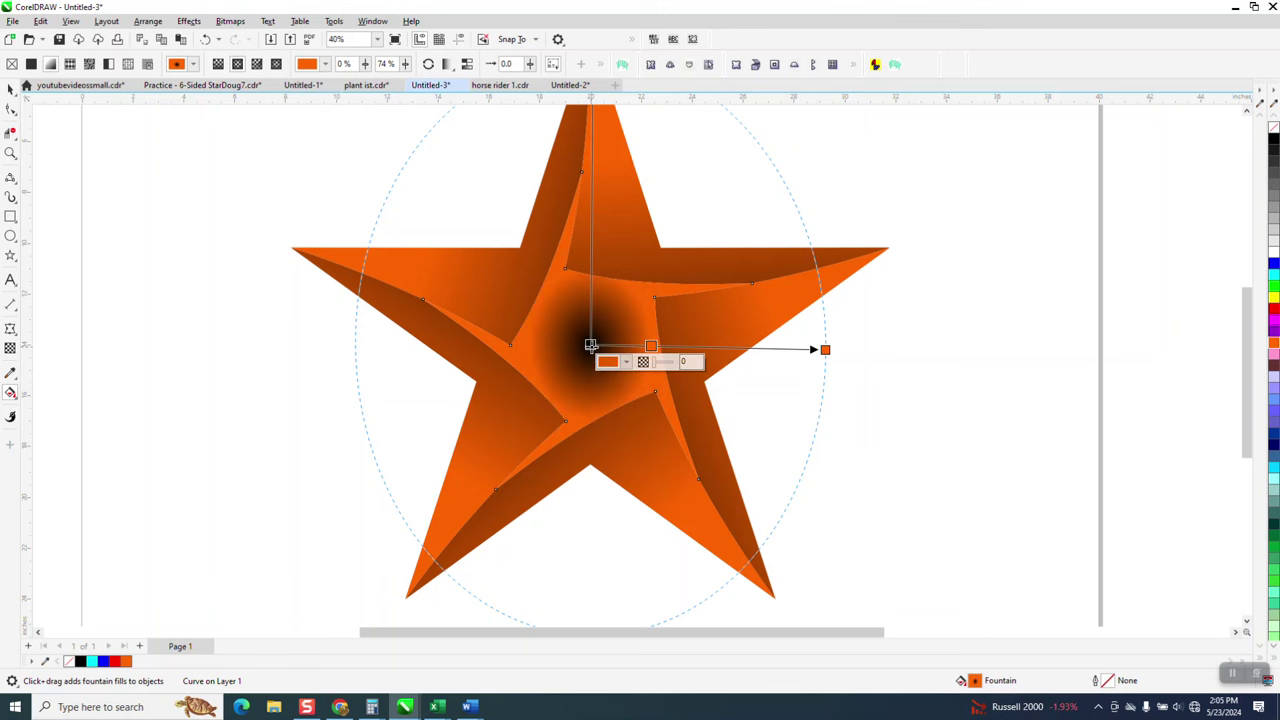
pyautogui.scroll(-1, 591, 345)
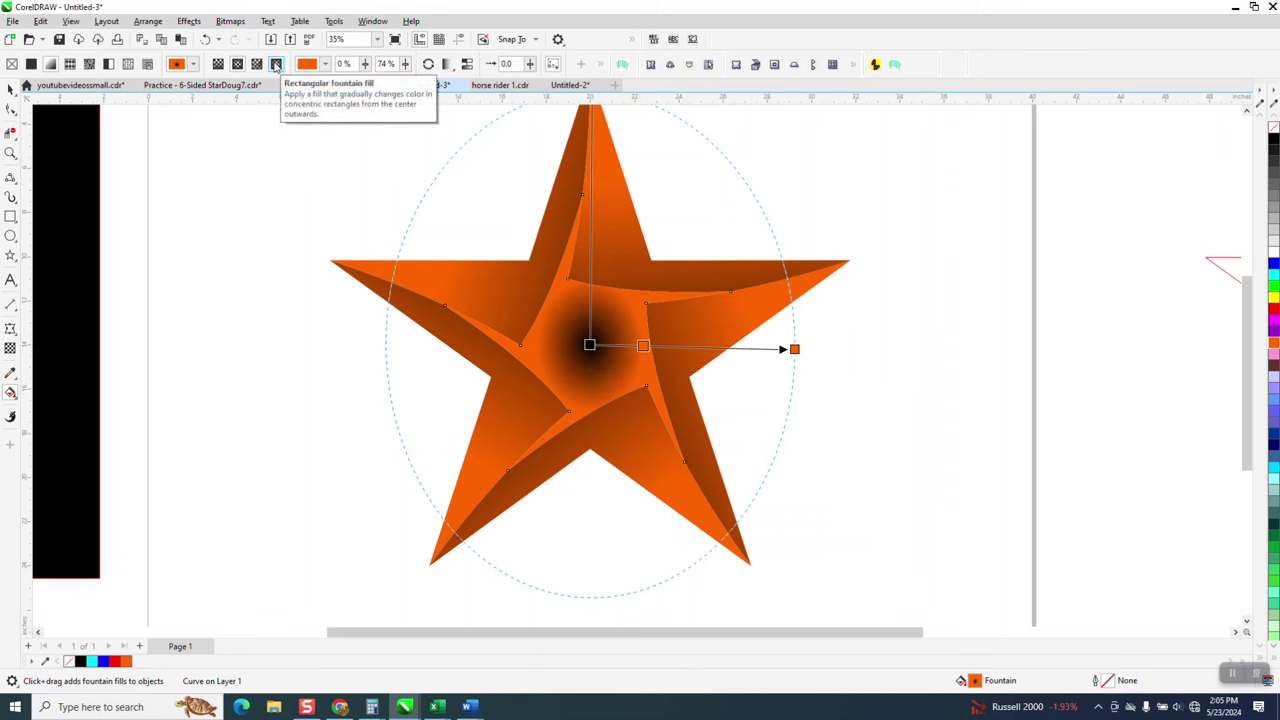
# - Try a rectangular fountain fill on the centre, then revert to elliptical
pyautogui.click(276, 65)
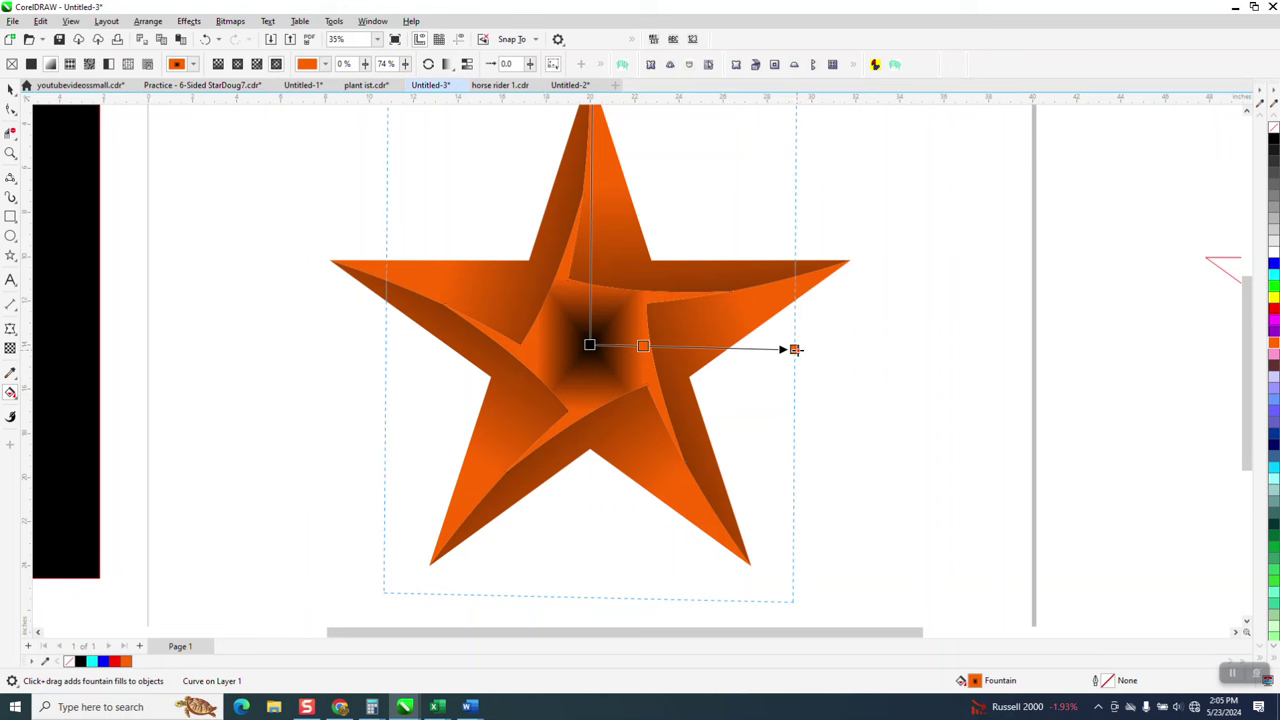
pyautogui.moveTo(795, 349); pyautogui.dragTo(808, 345)
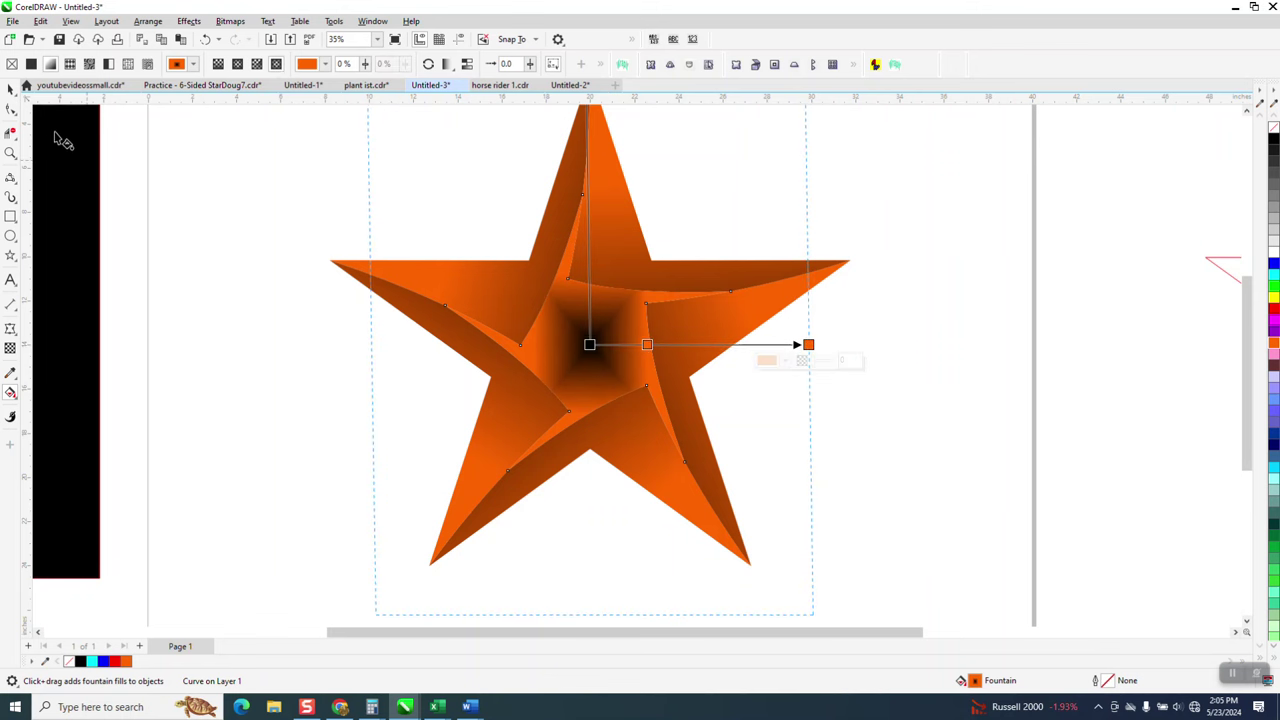
pyautogui.click(237, 64)
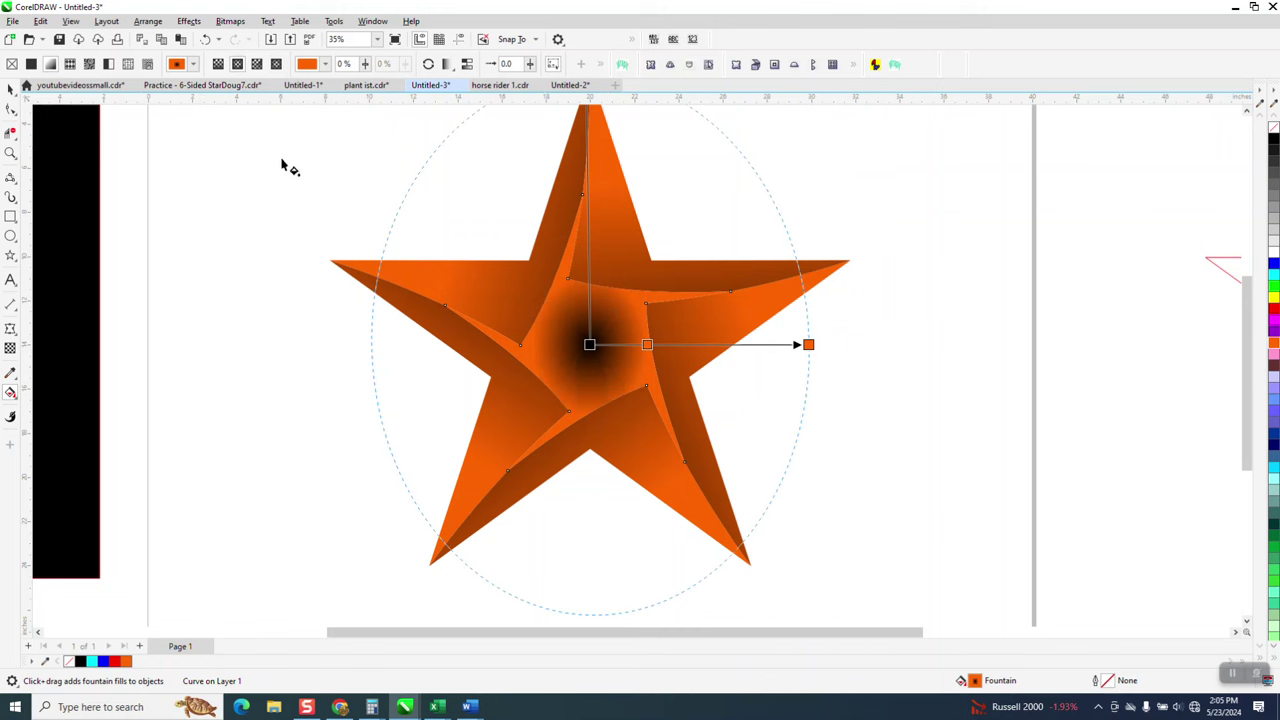
# - Fill the centre piece solid orange (after trying blue) and deselect to view the star
pyautogui.click(12, 88)
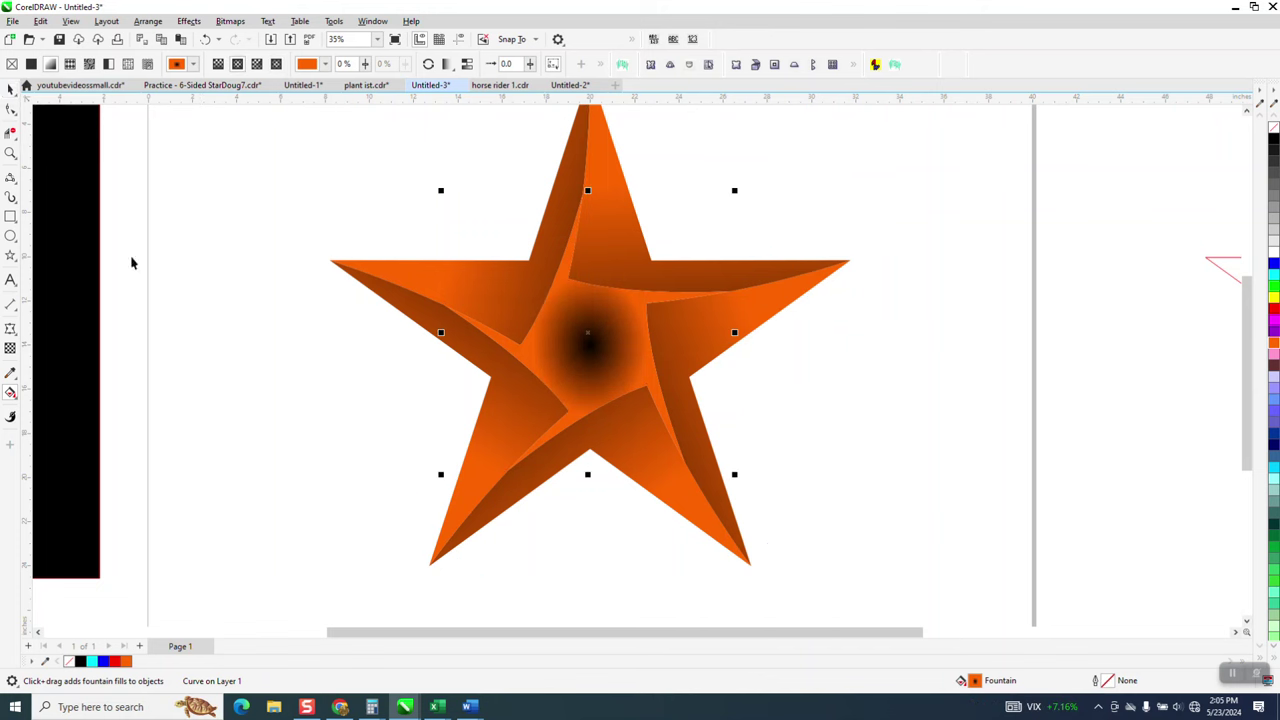
pyautogui.scroll(-1, 137, 394)
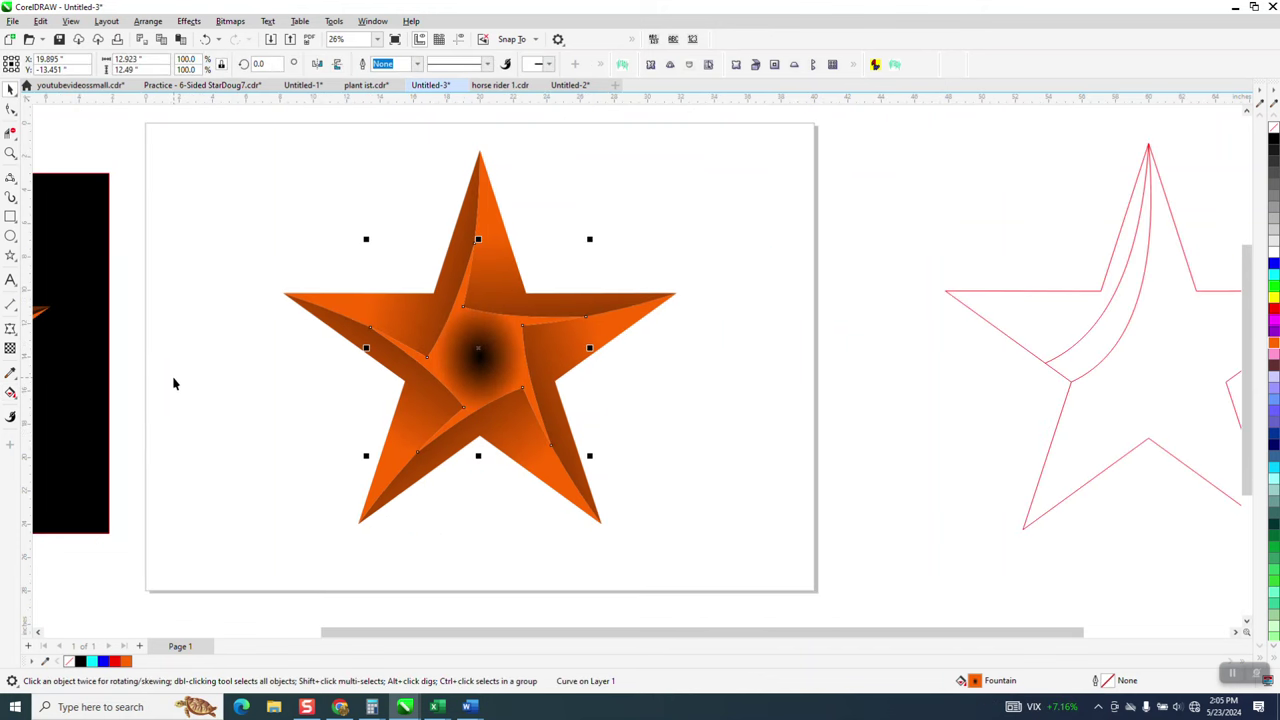
pyautogui.click(305, 401)
pyautogui.click(505, 327)
pyautogui.click(1274, 264)
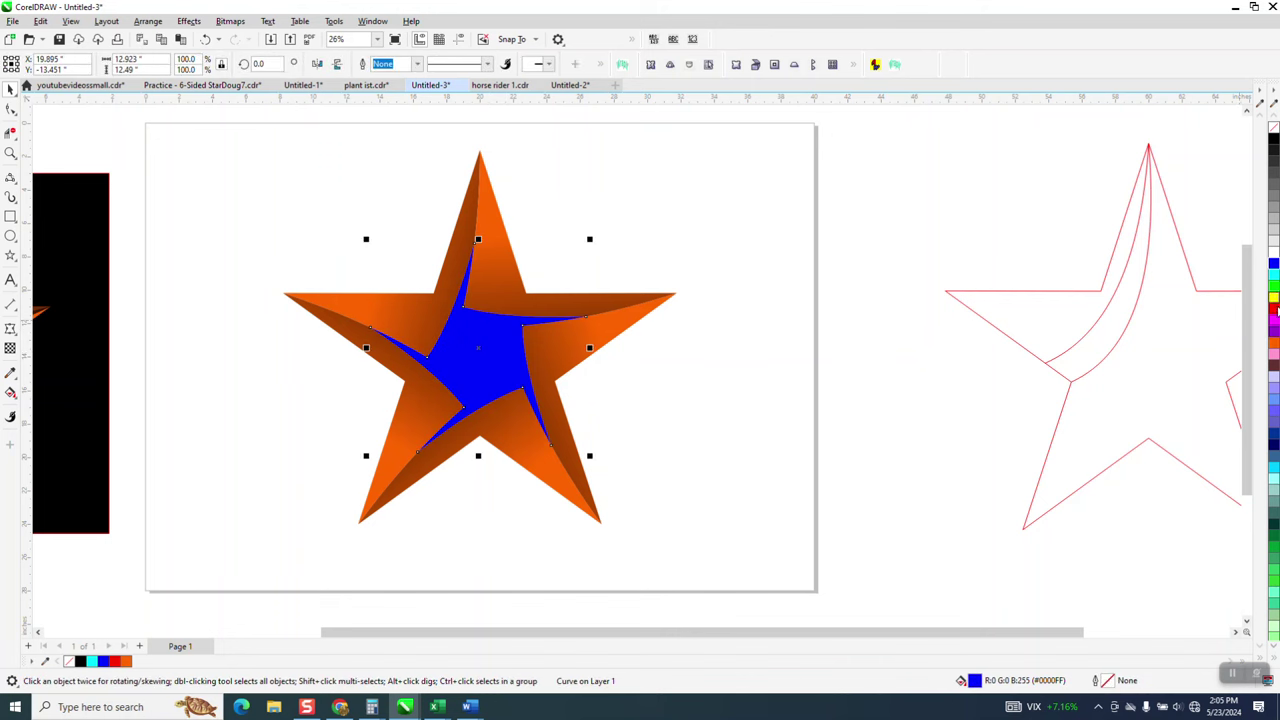
pyautogui.click(1274, 344)
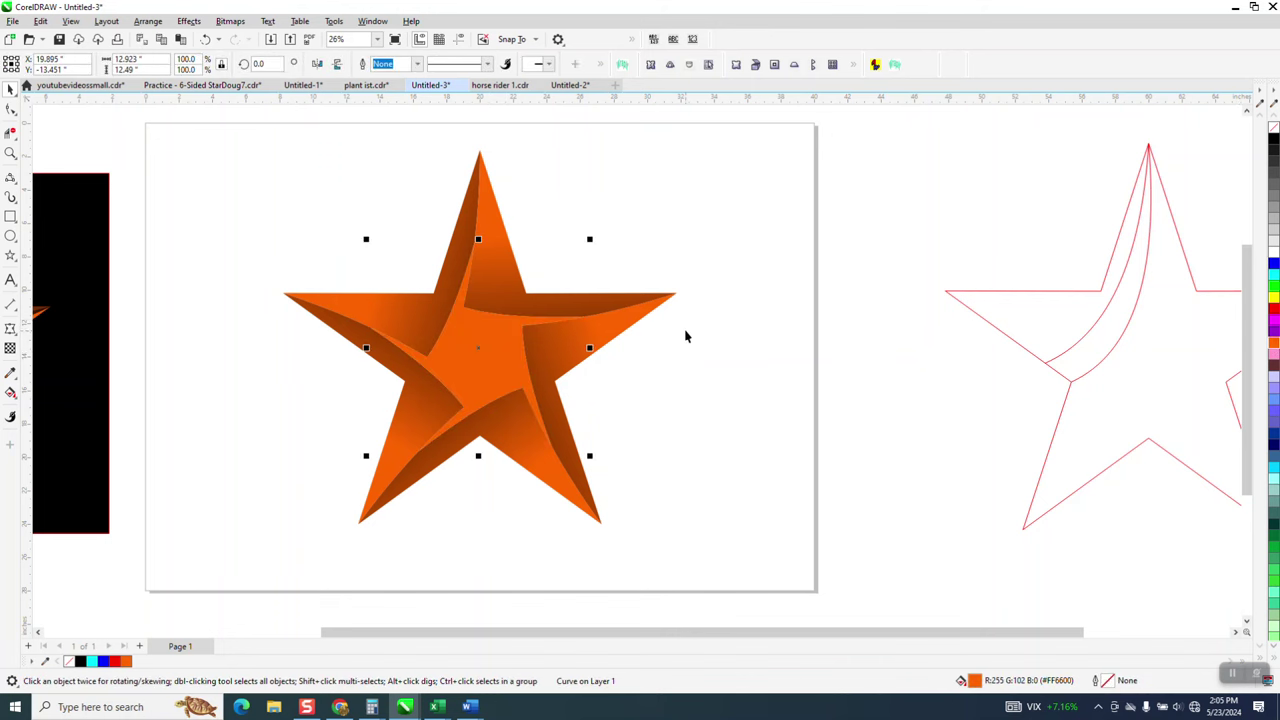
pyautogui.scroll(-2, 684, 335)
pyautogui.click(668, 335)
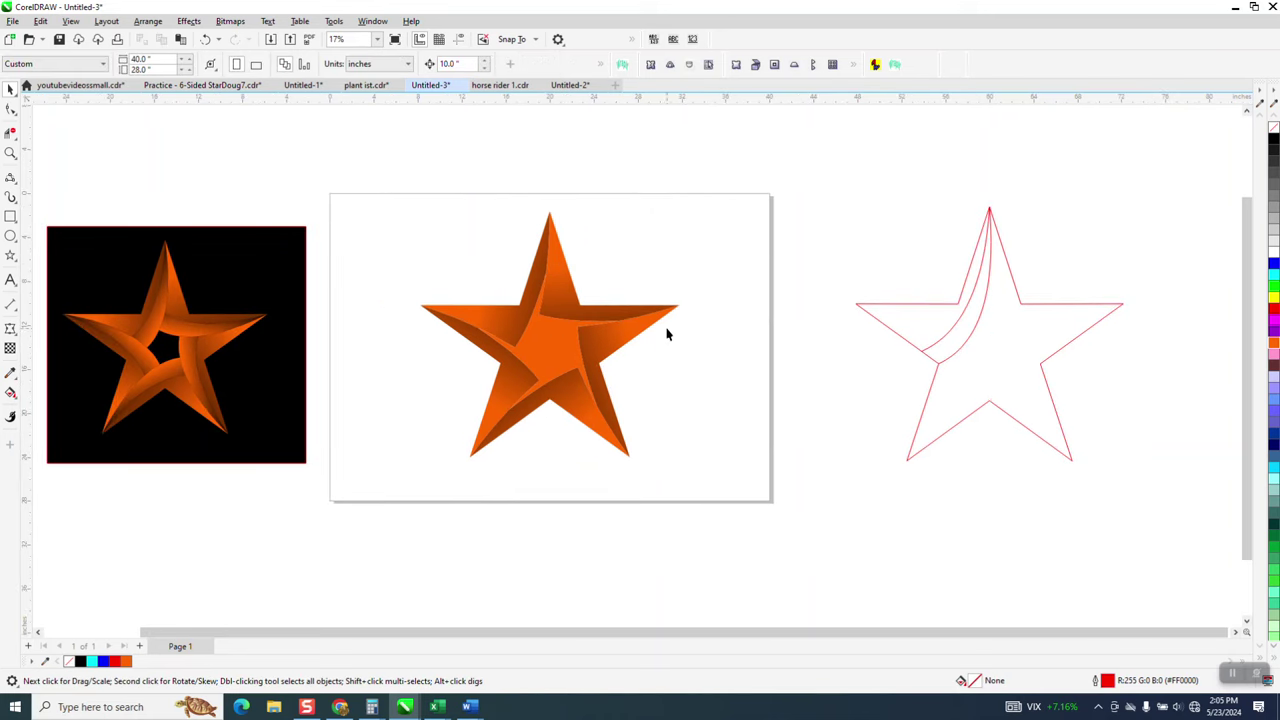